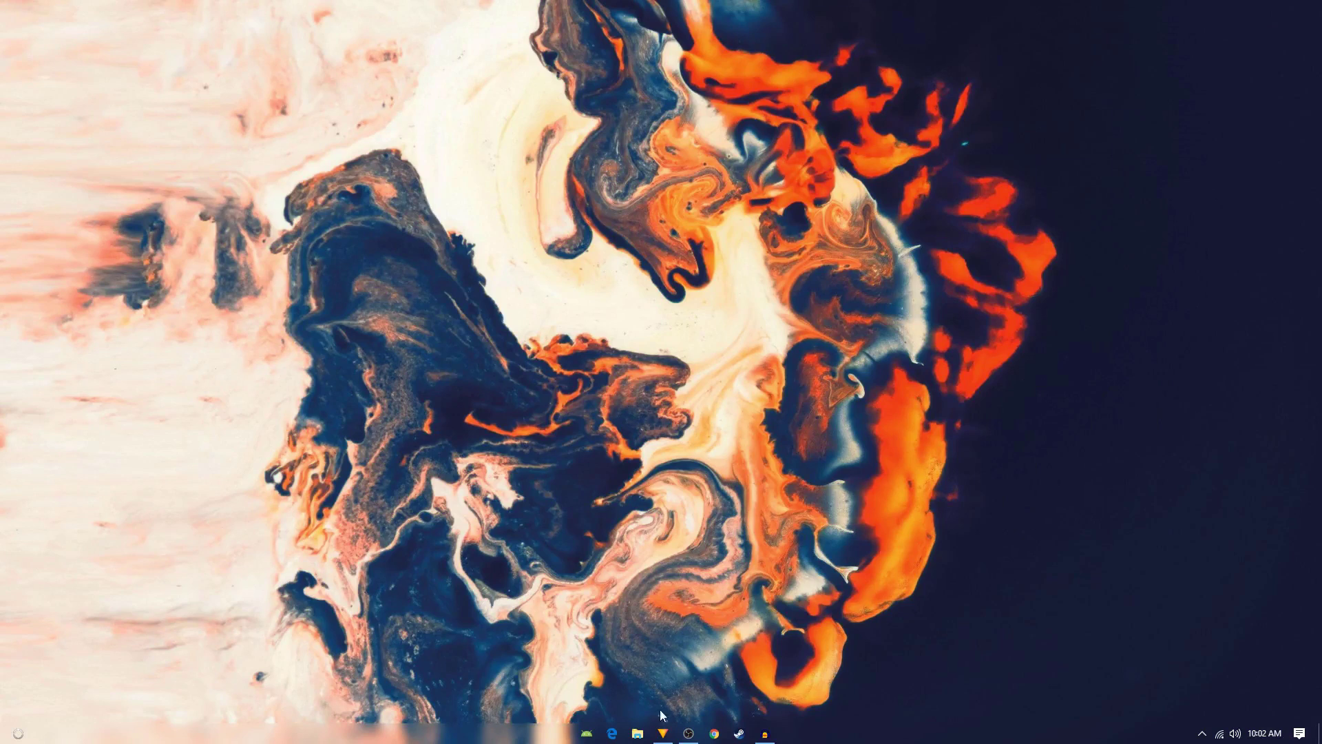
Launch HitFilm Express and start compositing with the 1080p Full HD @ 60 fps template
left_click(663, 733)
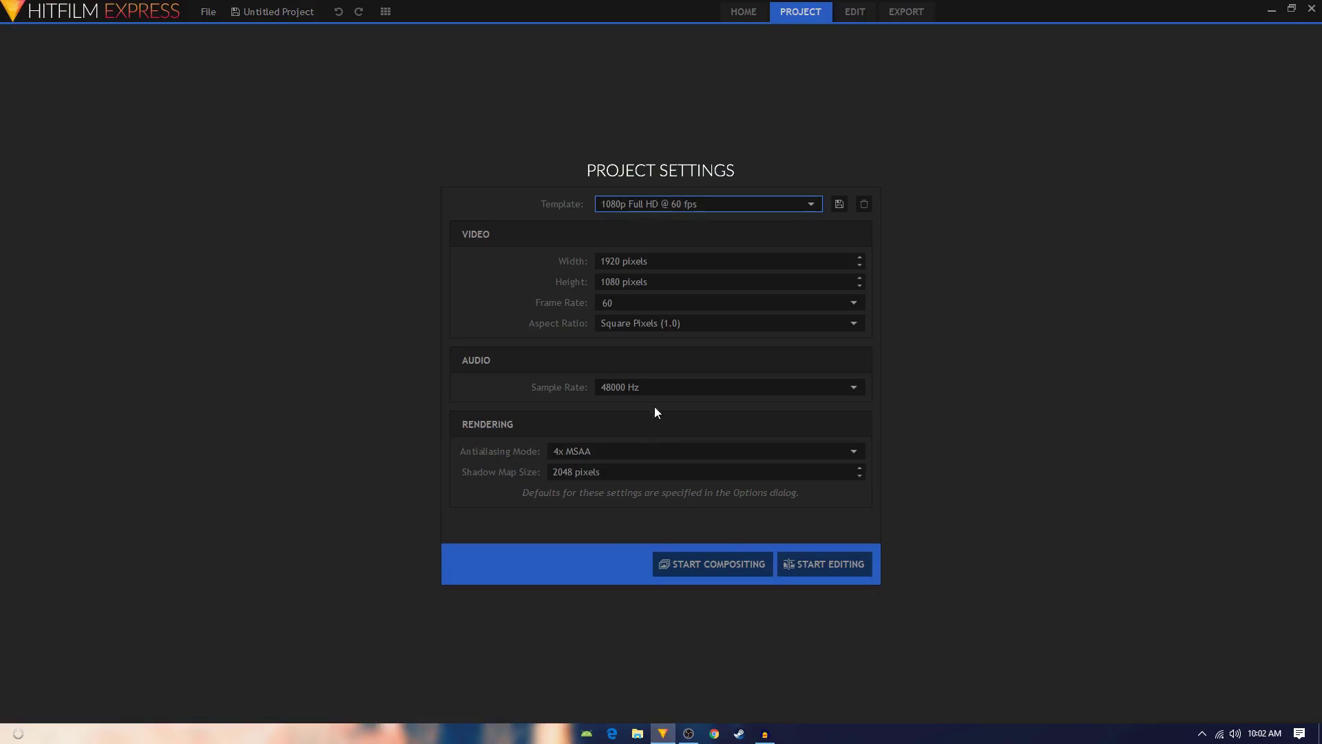
left_click(694, 209)
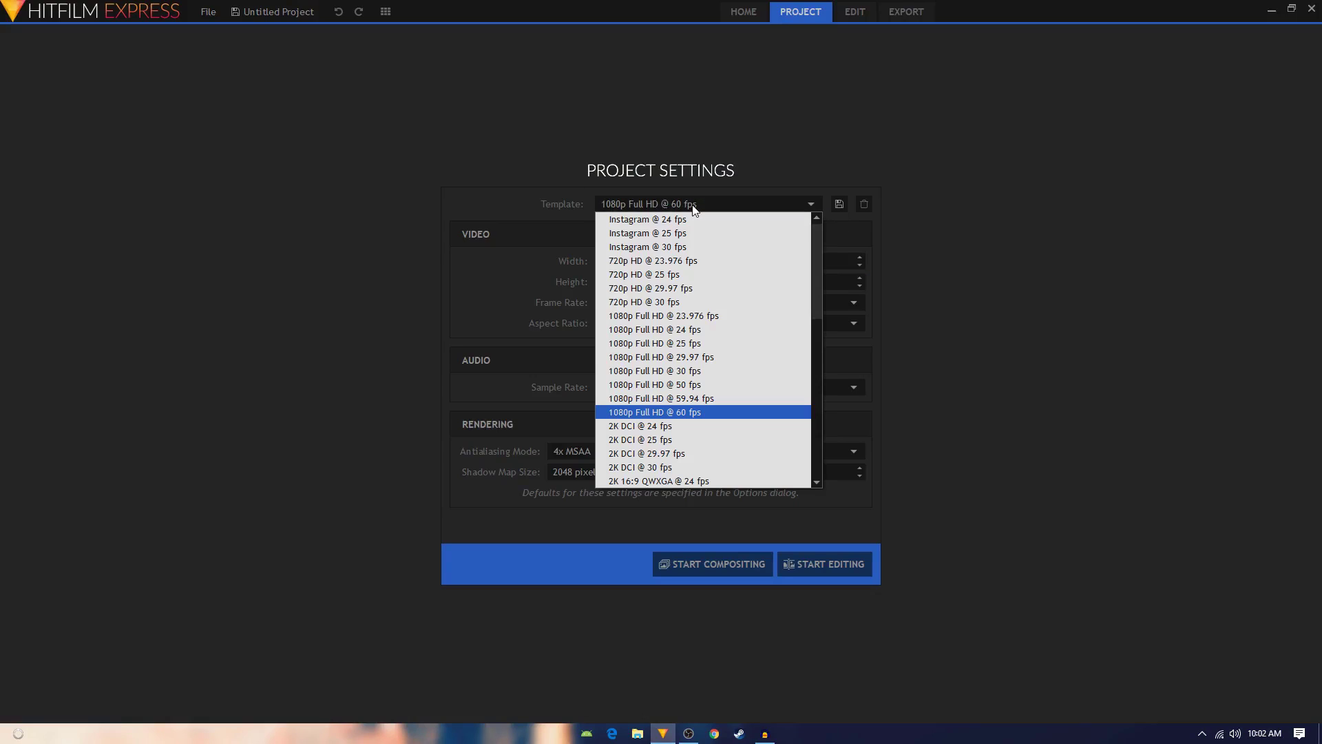
left_click(682, 210)
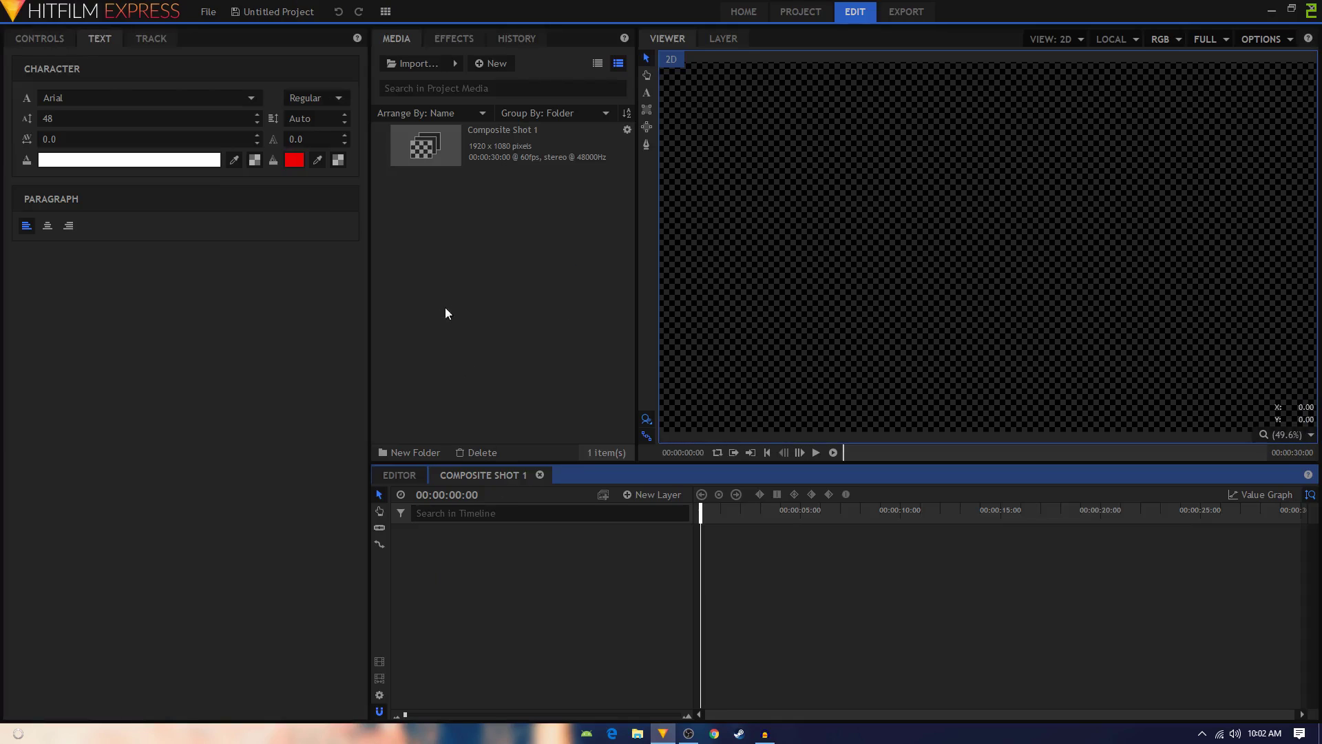
Change Composite Shot 1's duration from 30 seconds to 00:00:03:00
left_click(386, 12)
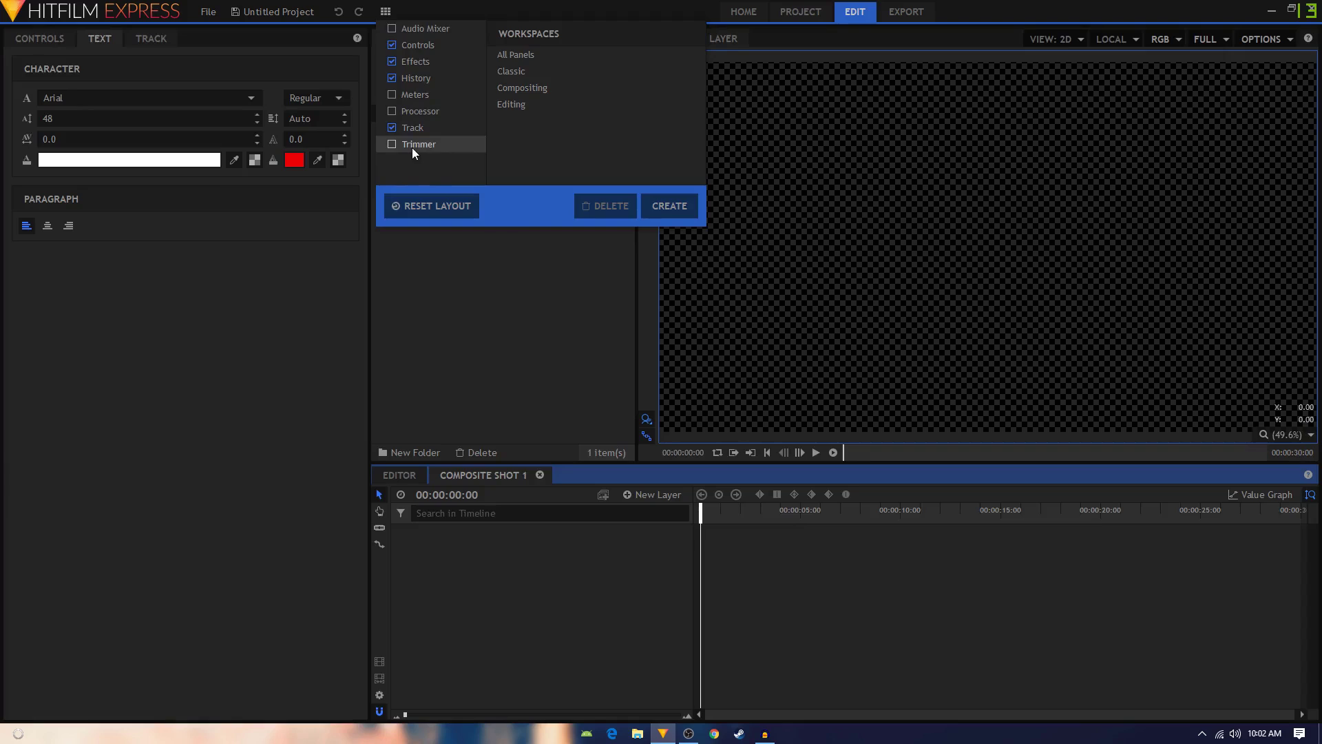
left_click(385, 12)
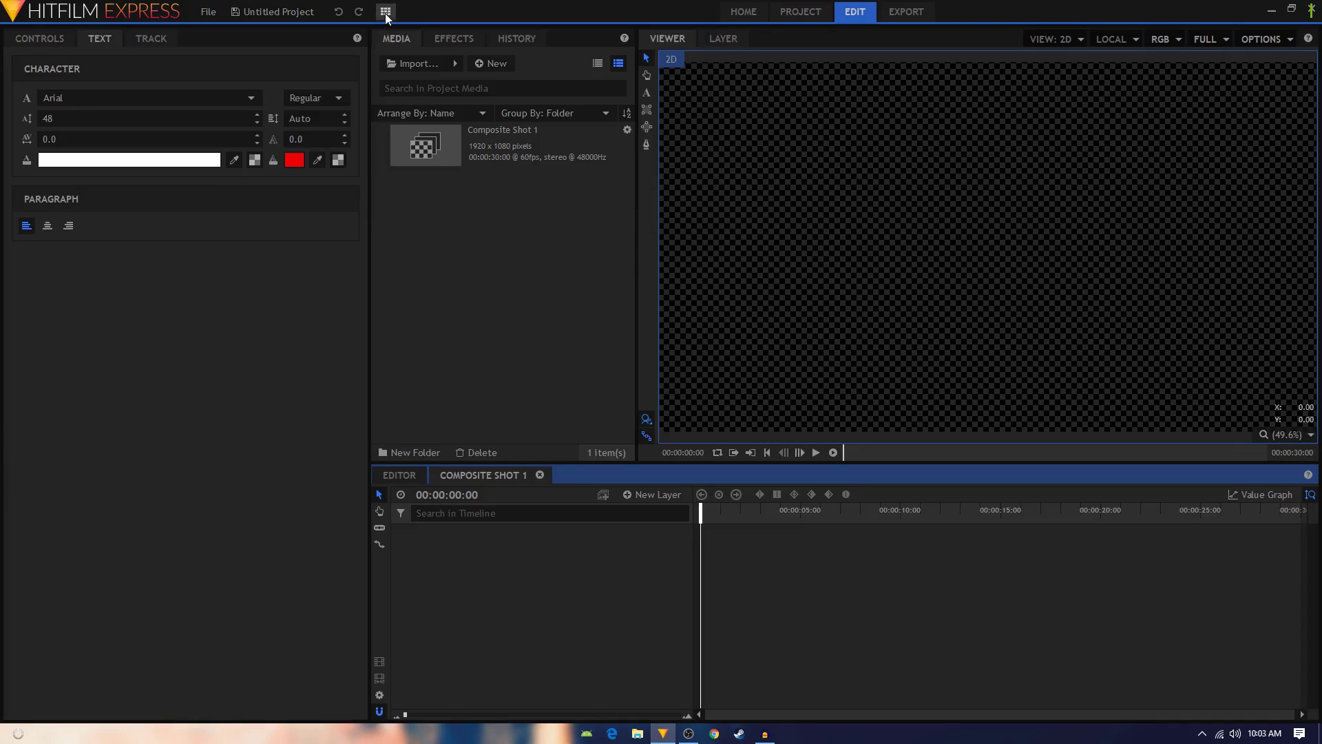
left_click(380, 696)
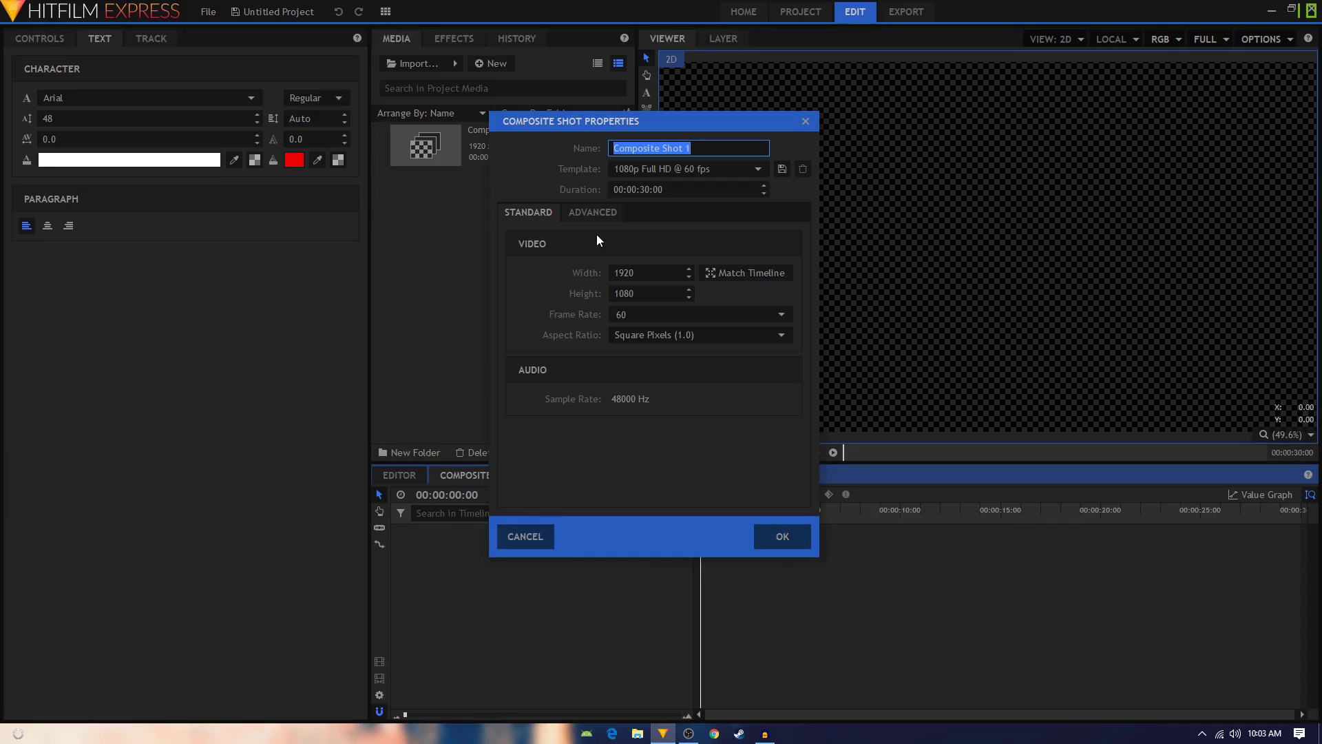
double_click(644, 190)
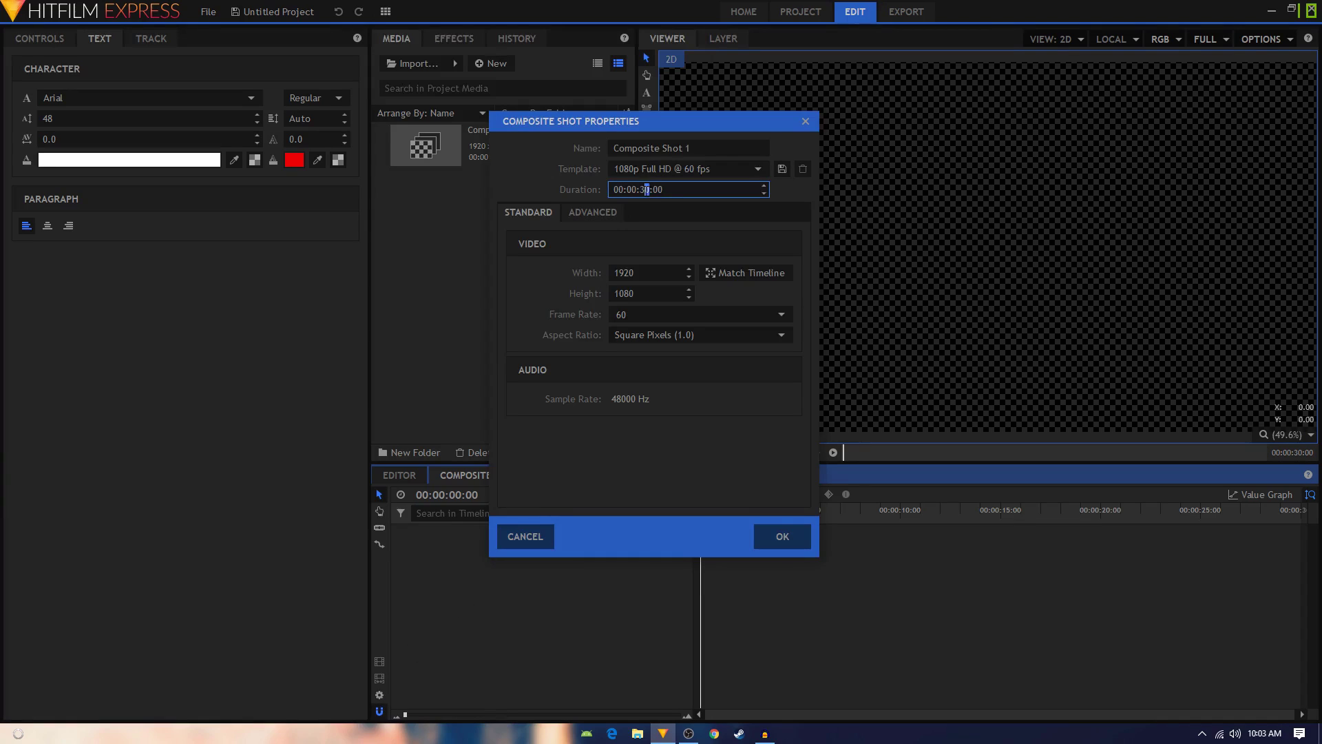
type("3")
key("Return")
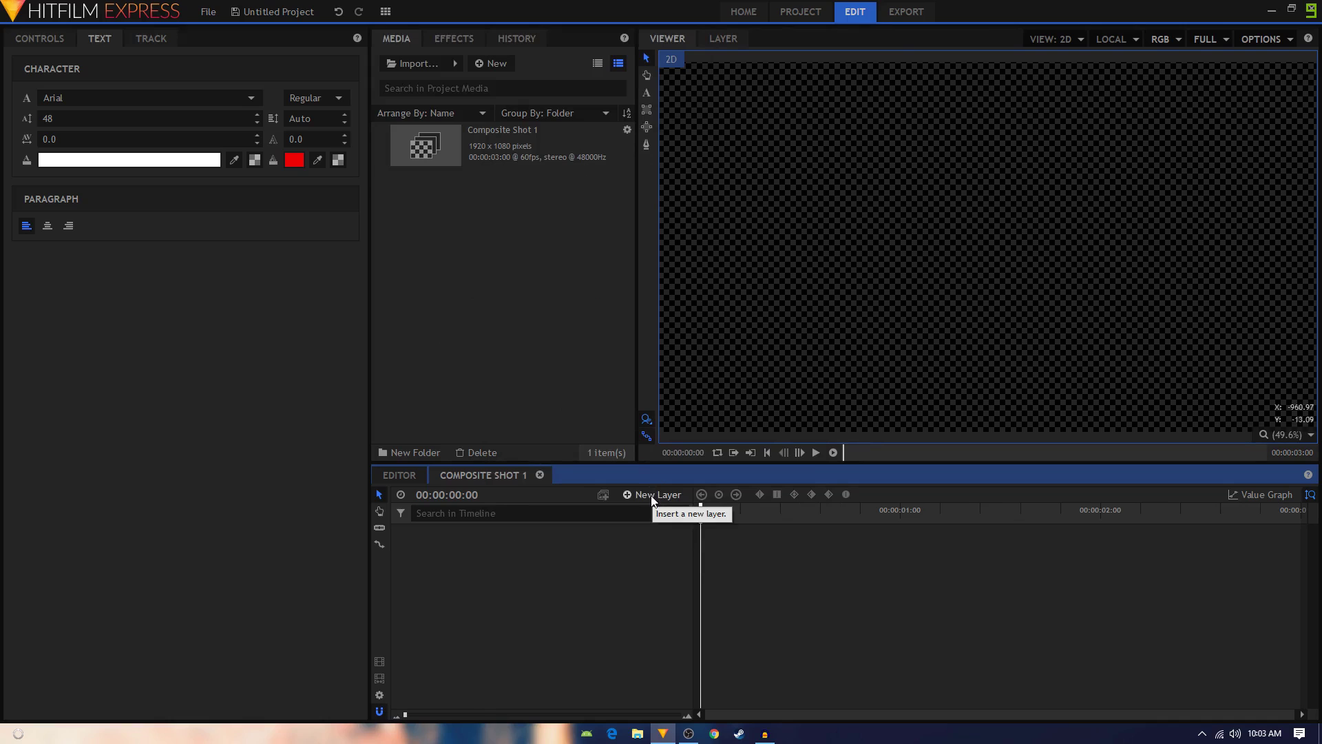
Import Wallpaper Of The Week #111.jpg and place it as a layer on the composite timeline
left_click(407, 64)
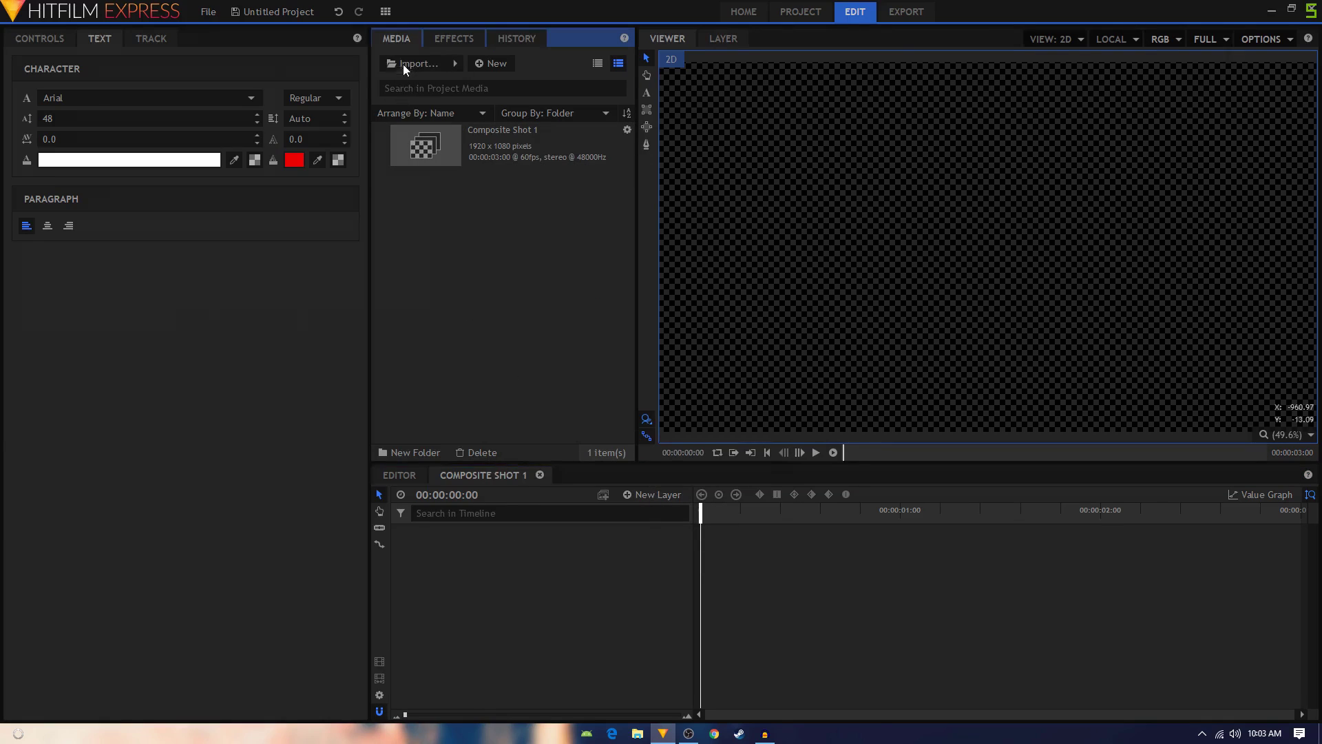
scroll(612, 352, "down", 3)
scroll(611, 352, "down", 10)
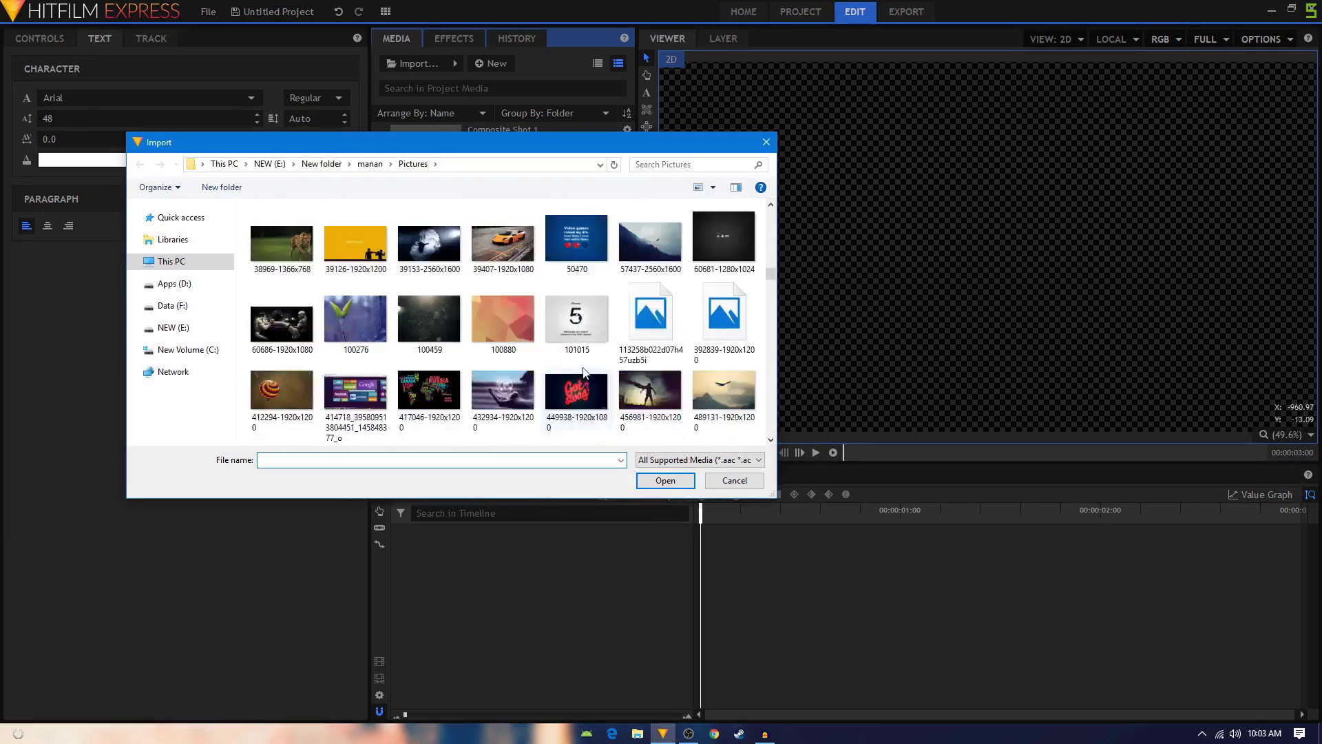
scroll(576, 383, "down", 10)
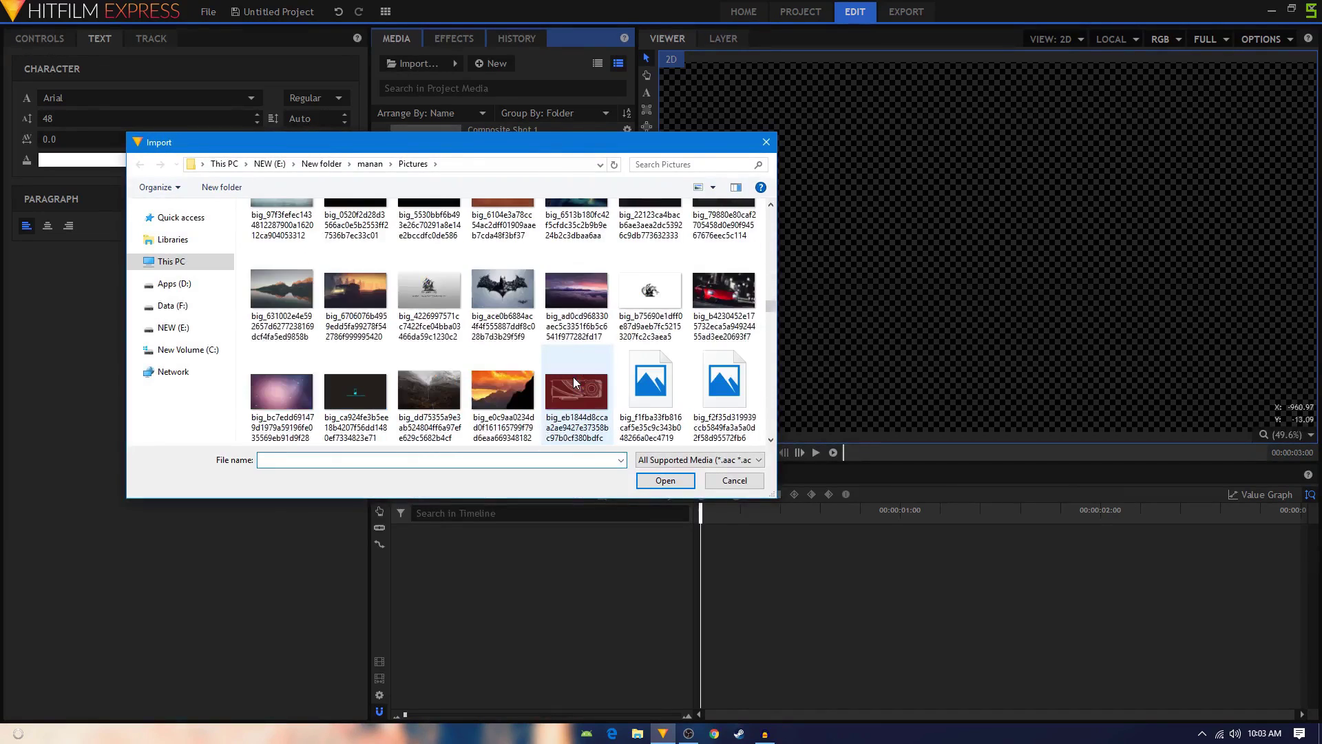
scroll(576, 386, "down", 10)
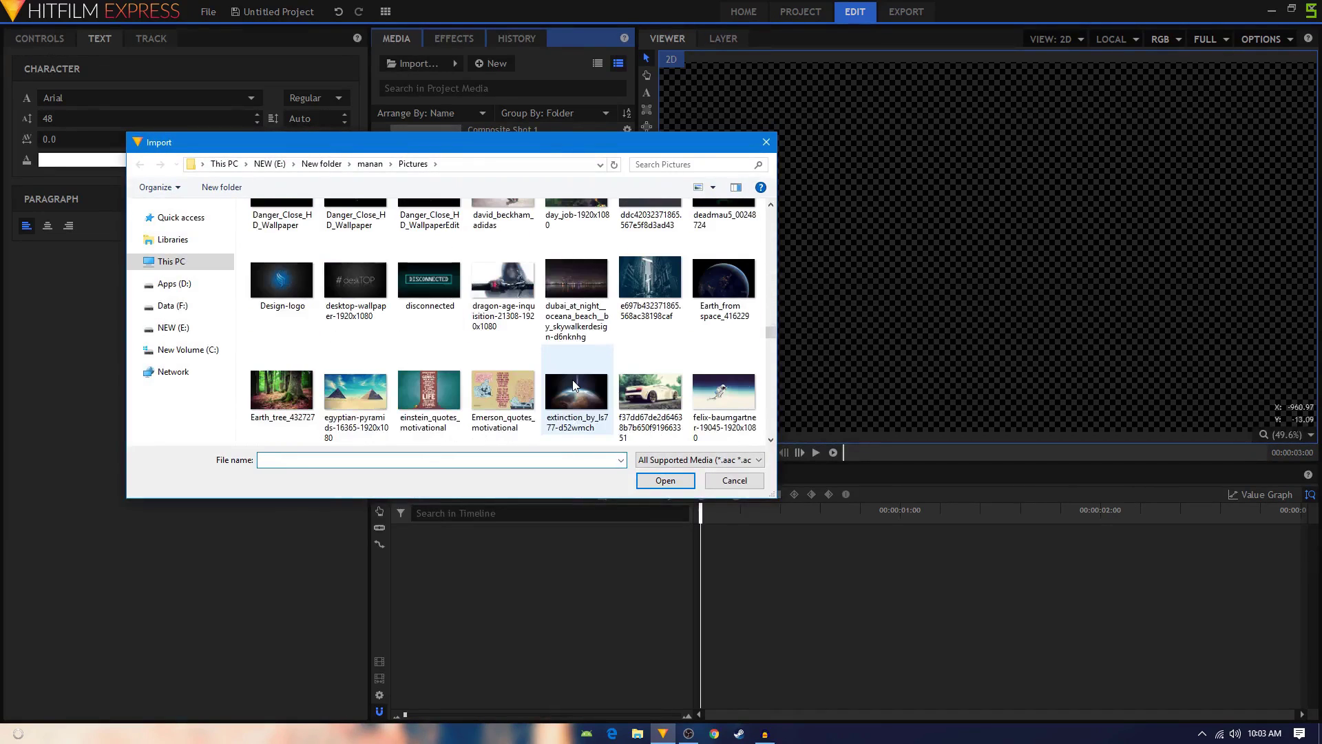
scroll(572, 379, "down", 8)
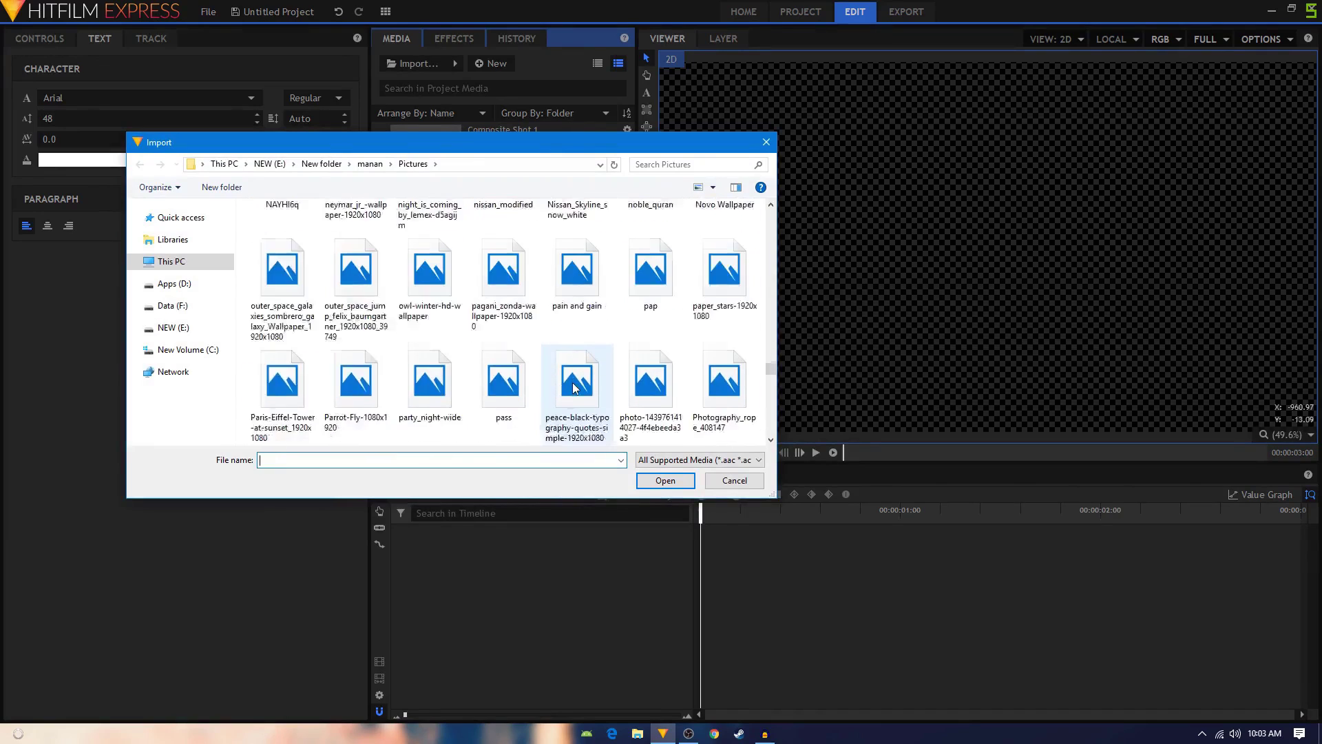
scroll(570, 383, "down", 10)
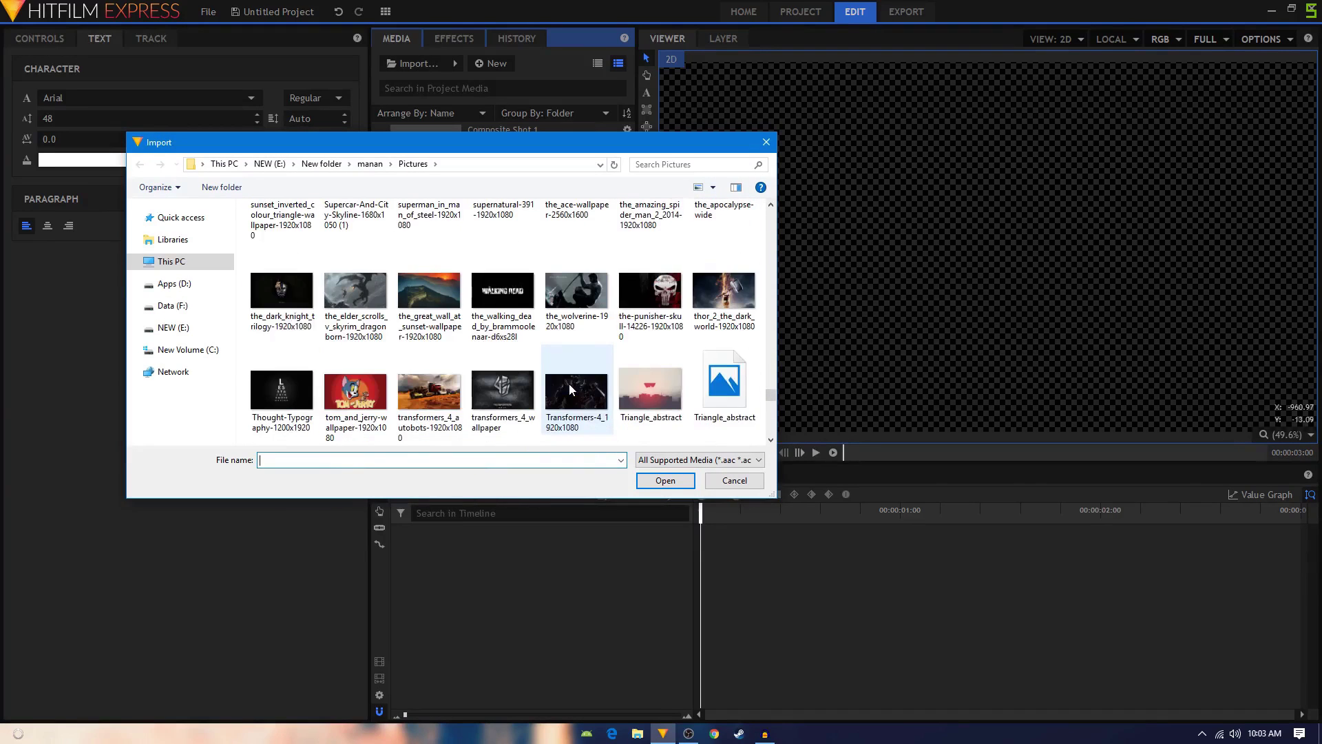
double_click(569, 383)
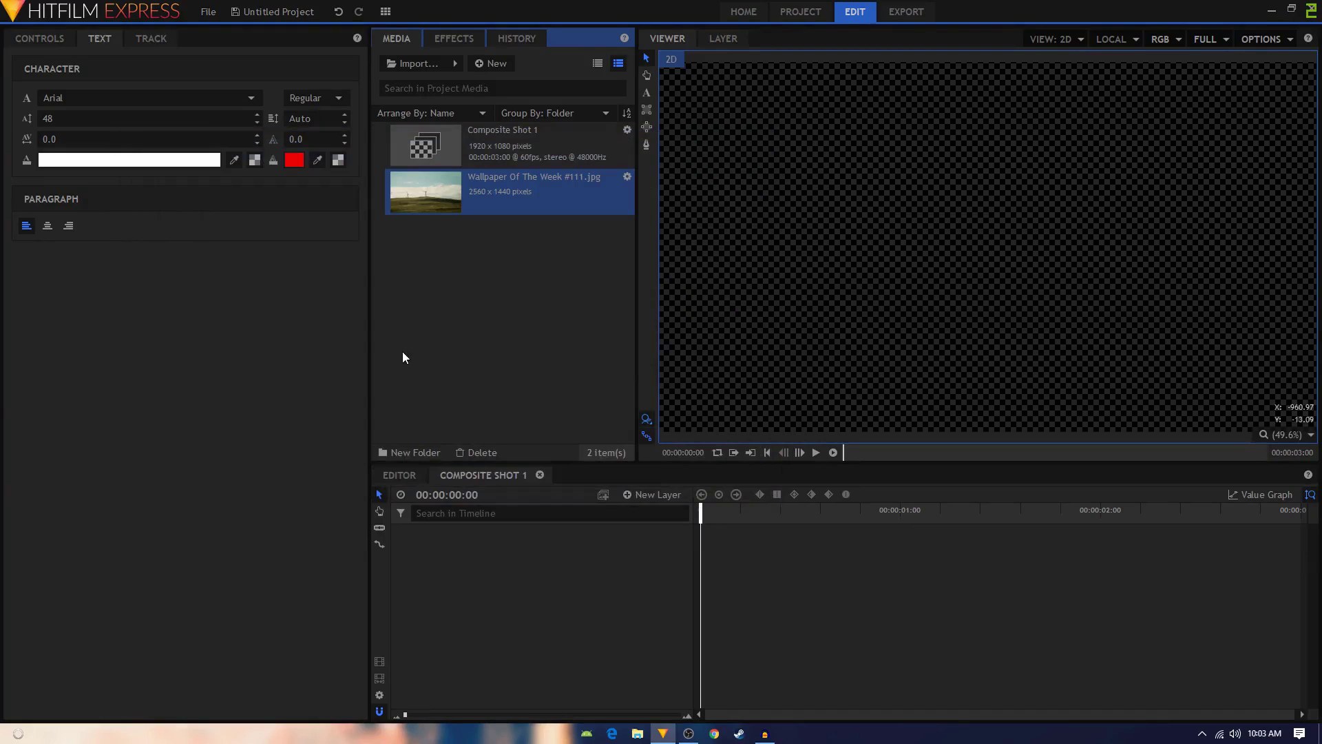
left_click_drag(462, 189, 403, 545)
scroll(732, 217, "up", 1)
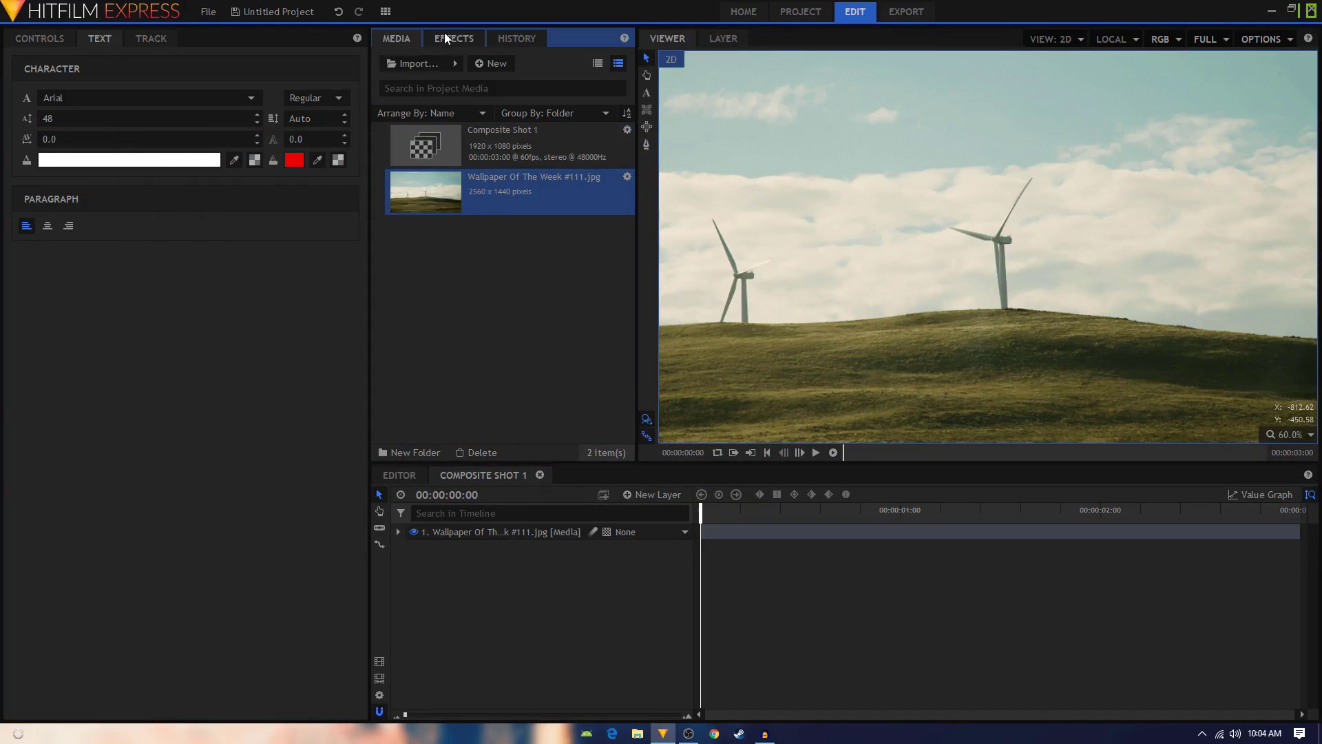
Search effects for '1080' and apply the 1080p Title Safe Guide preset to the wallpaper layer
left_click(454, 39)
left_click(433, 64)
type("1080")
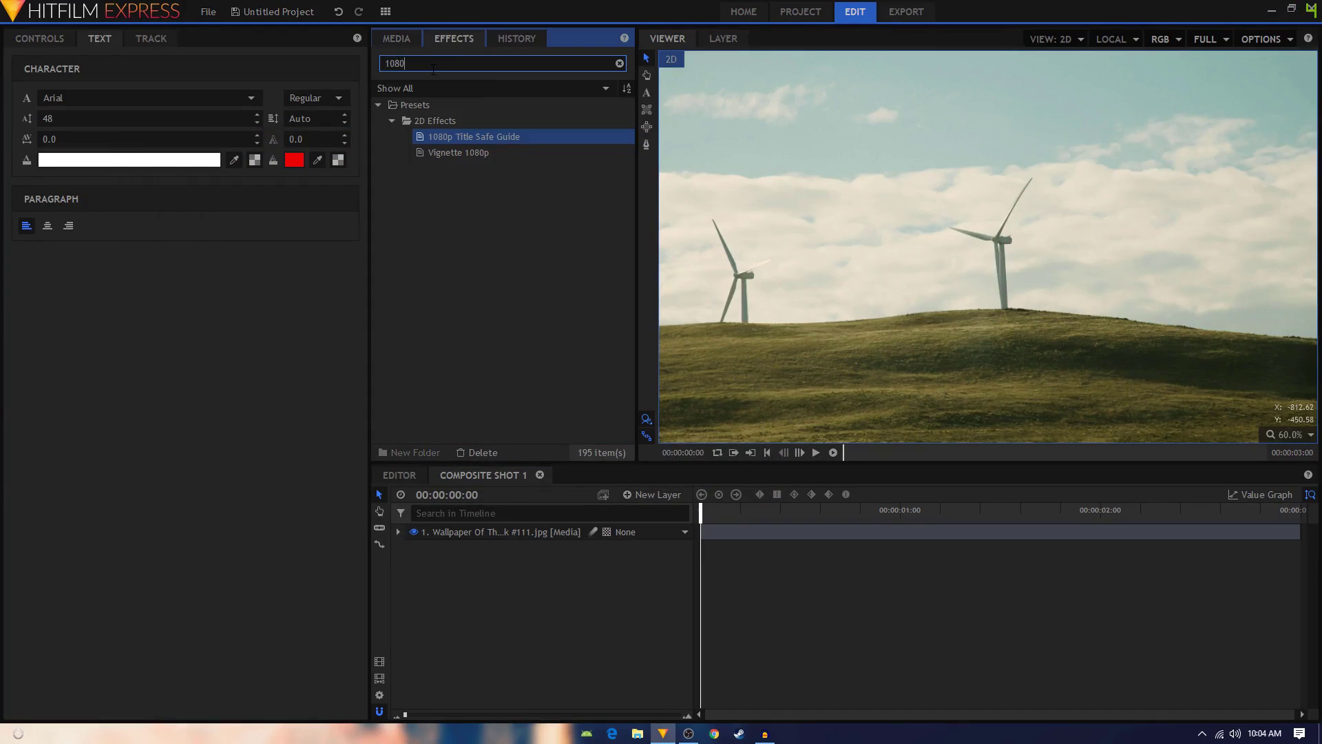
left_click(489, 137)
left_click_drag(489, 134, 472, 545)
left_click(398, 532)
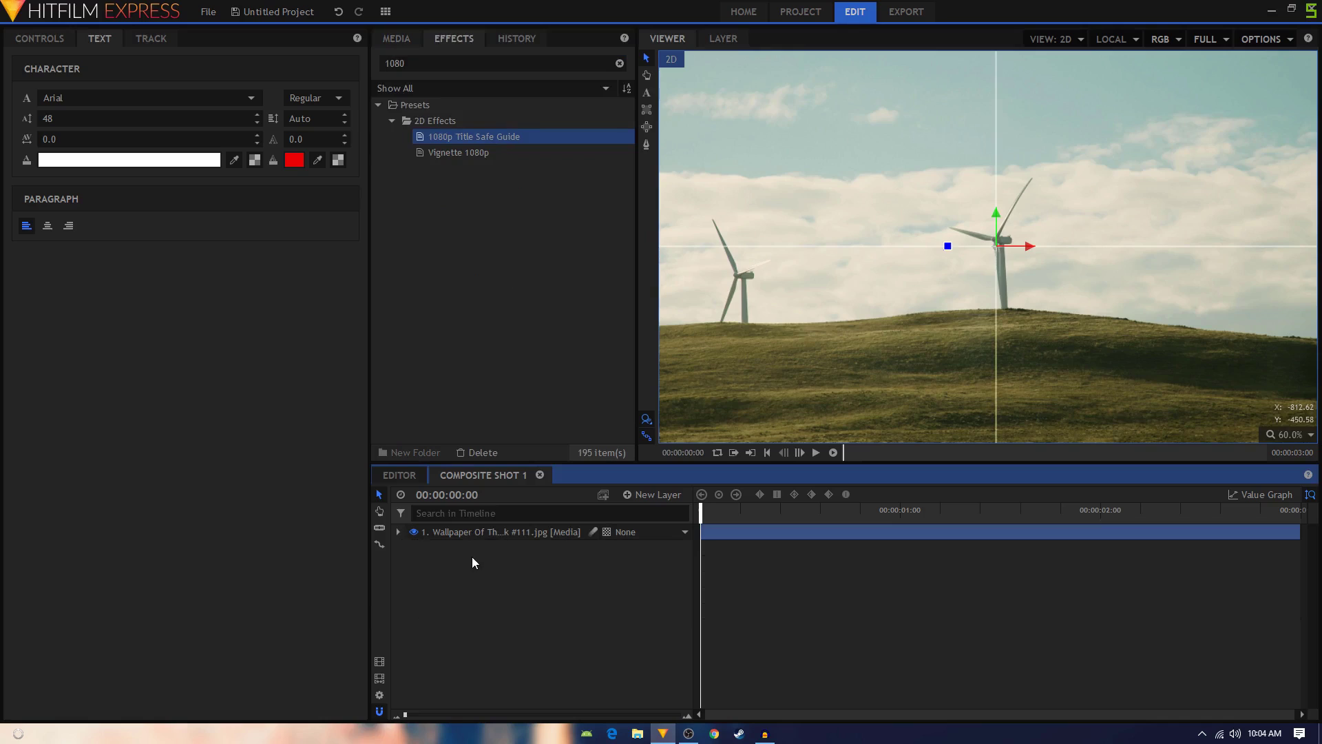
scroll(1004, 266, "down", 2)
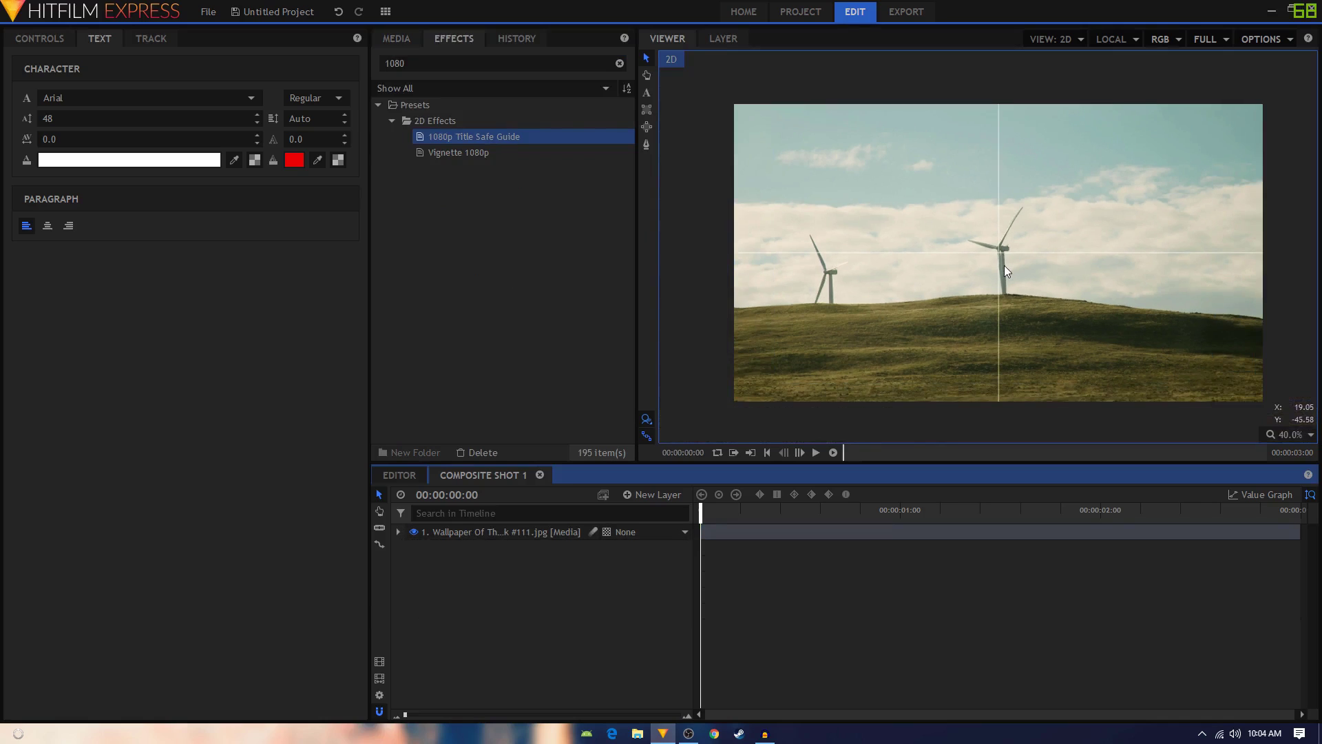
scroll(1004, 265, "up", 1)
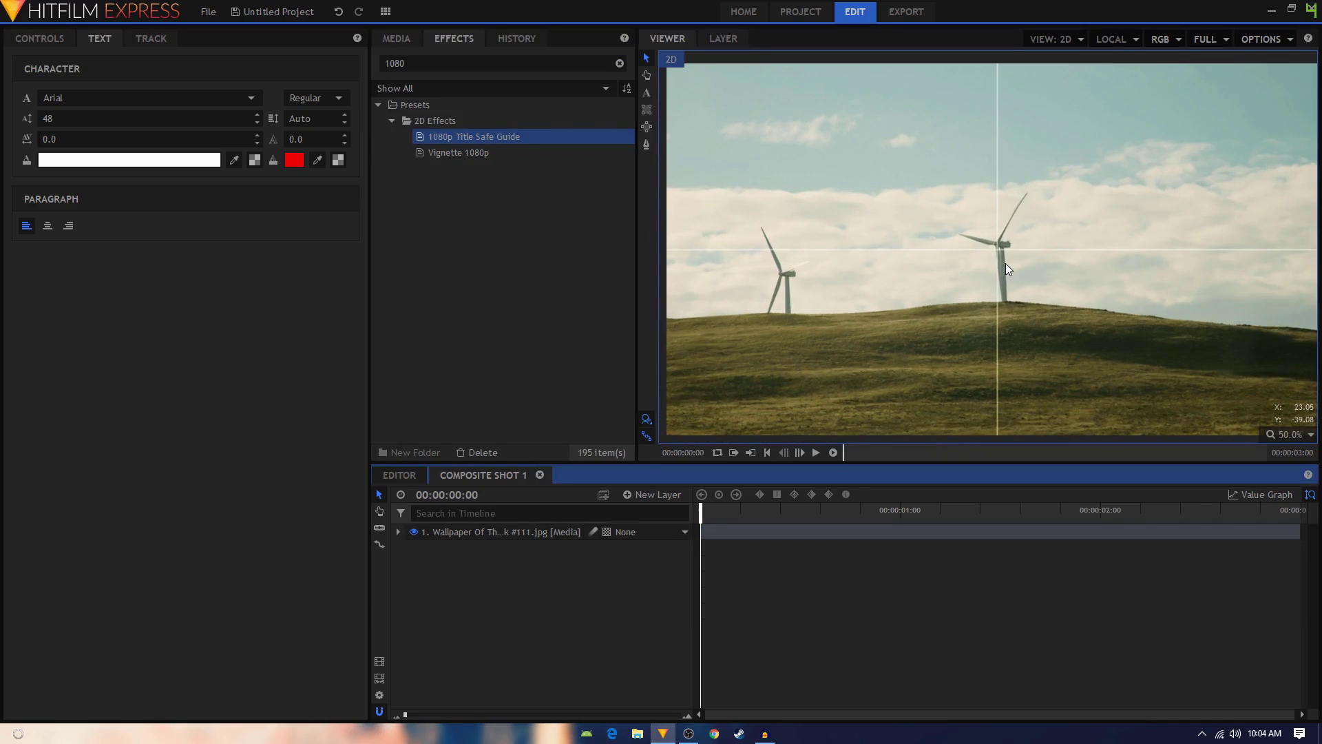
scroll(1034, 241, "down", 1)
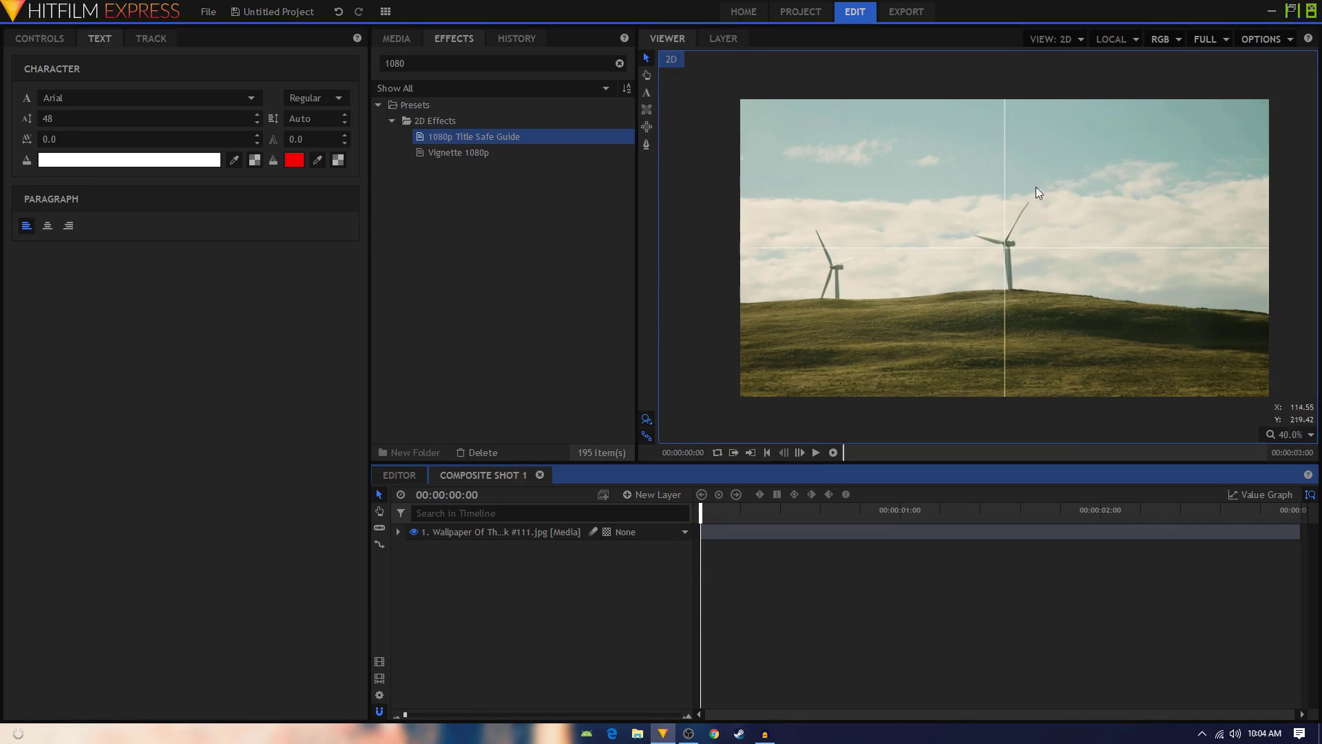
scroll(1014, 258, "up", 2)
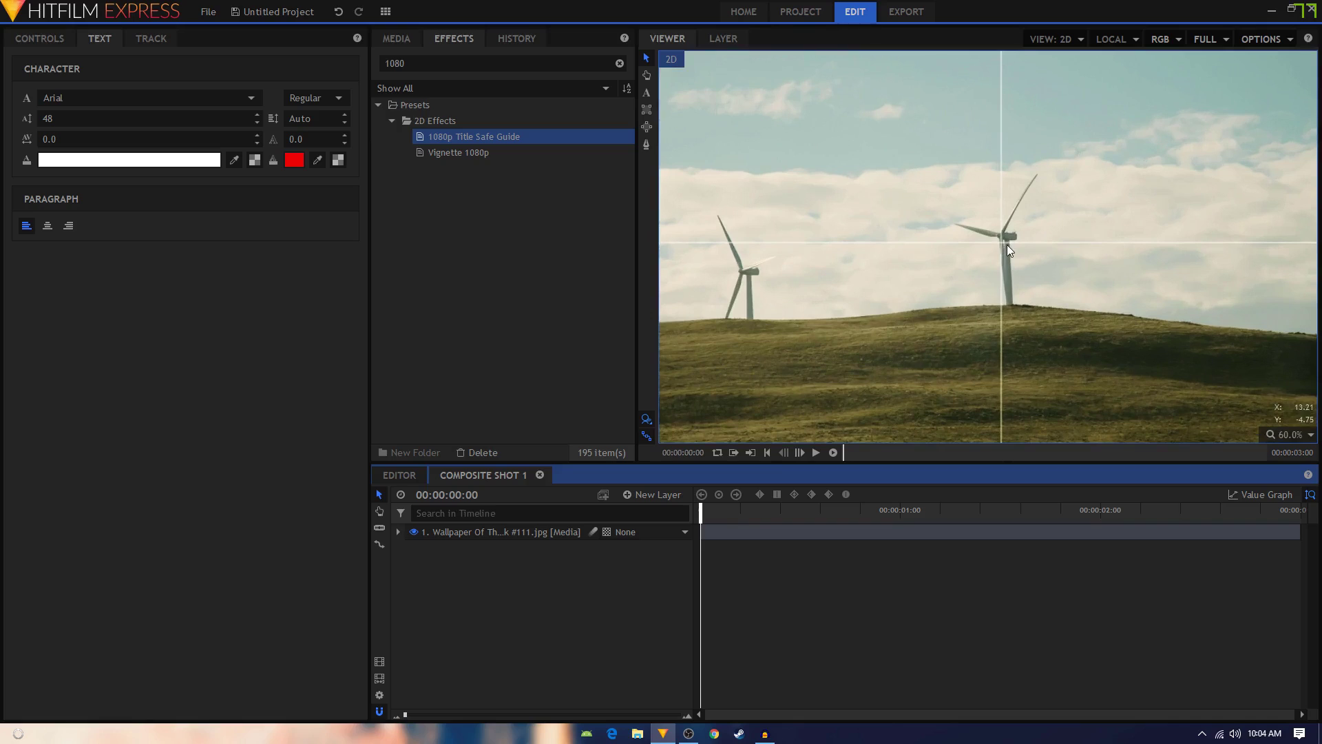
scroll(1026, 251, "down", 1)
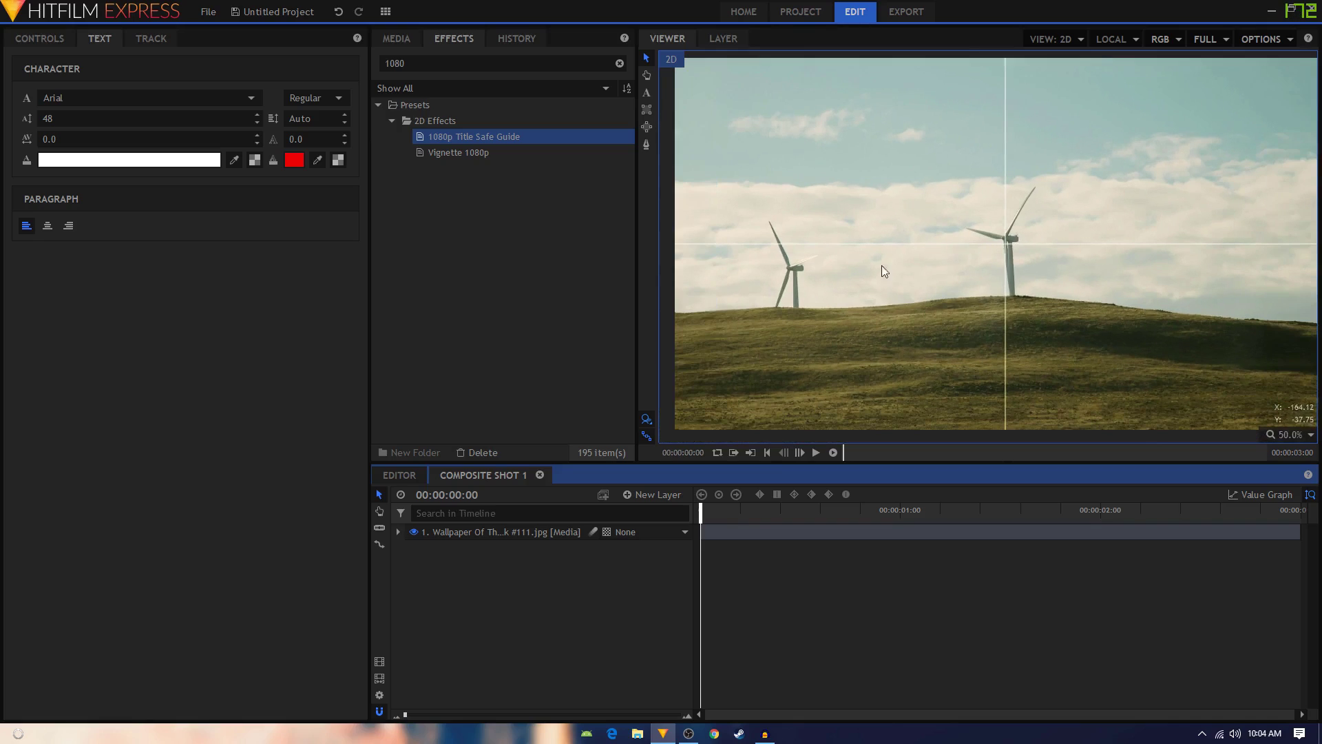
Add a 1920-wide text layer, type ANIMATION in the viewer, and select all of it
left_click(646, 496)
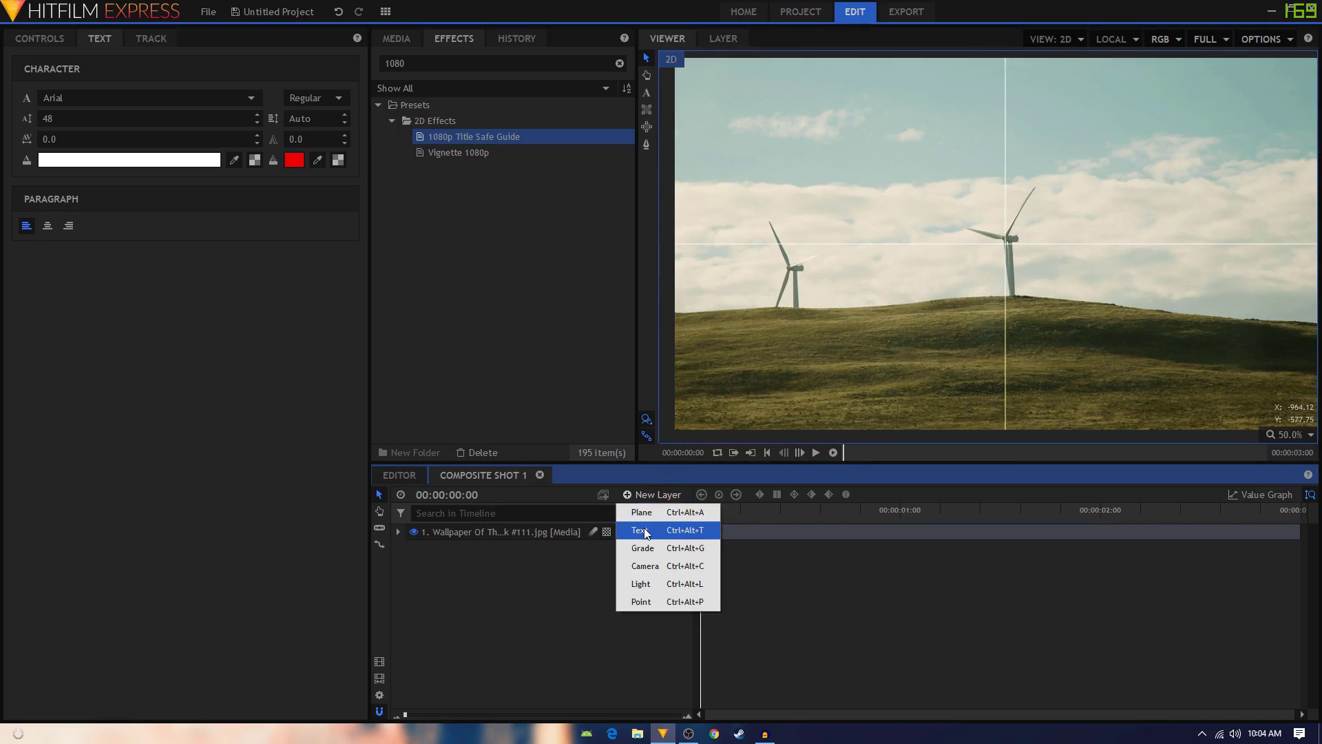
left_click(647, 531)
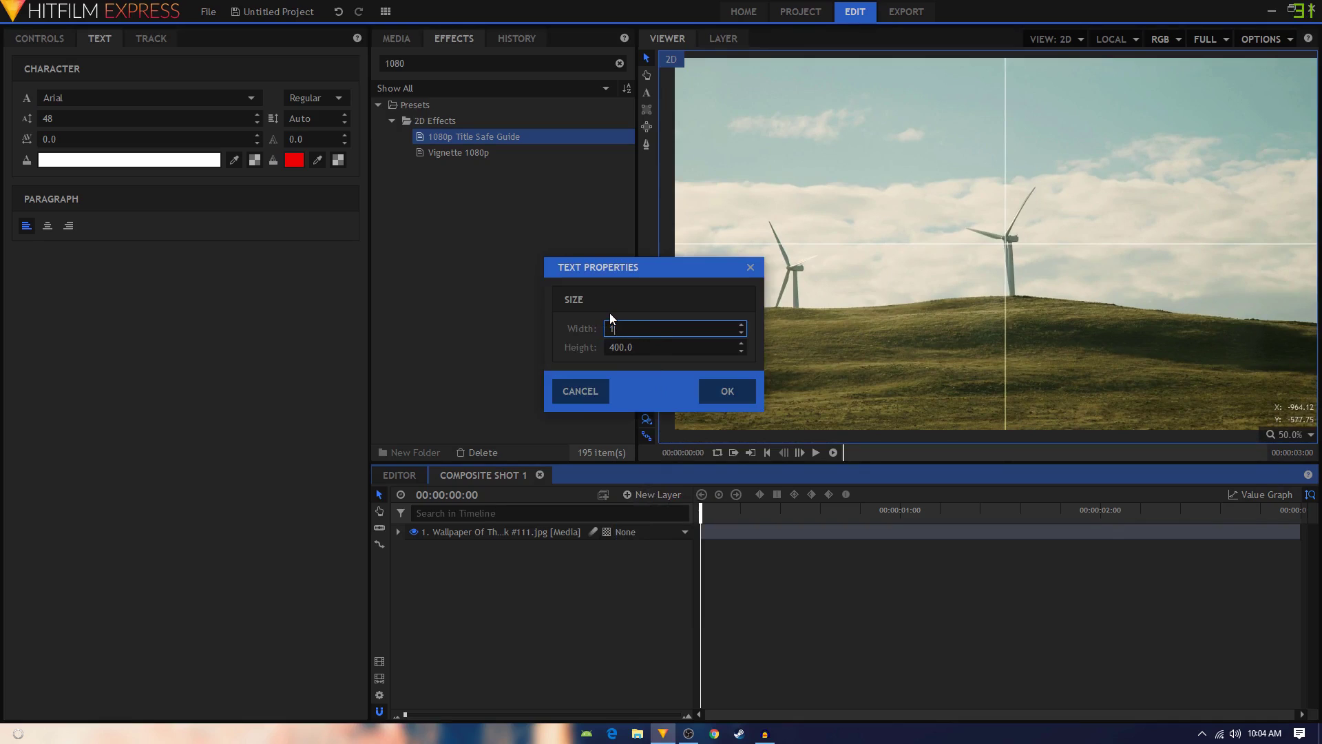
key("Return")
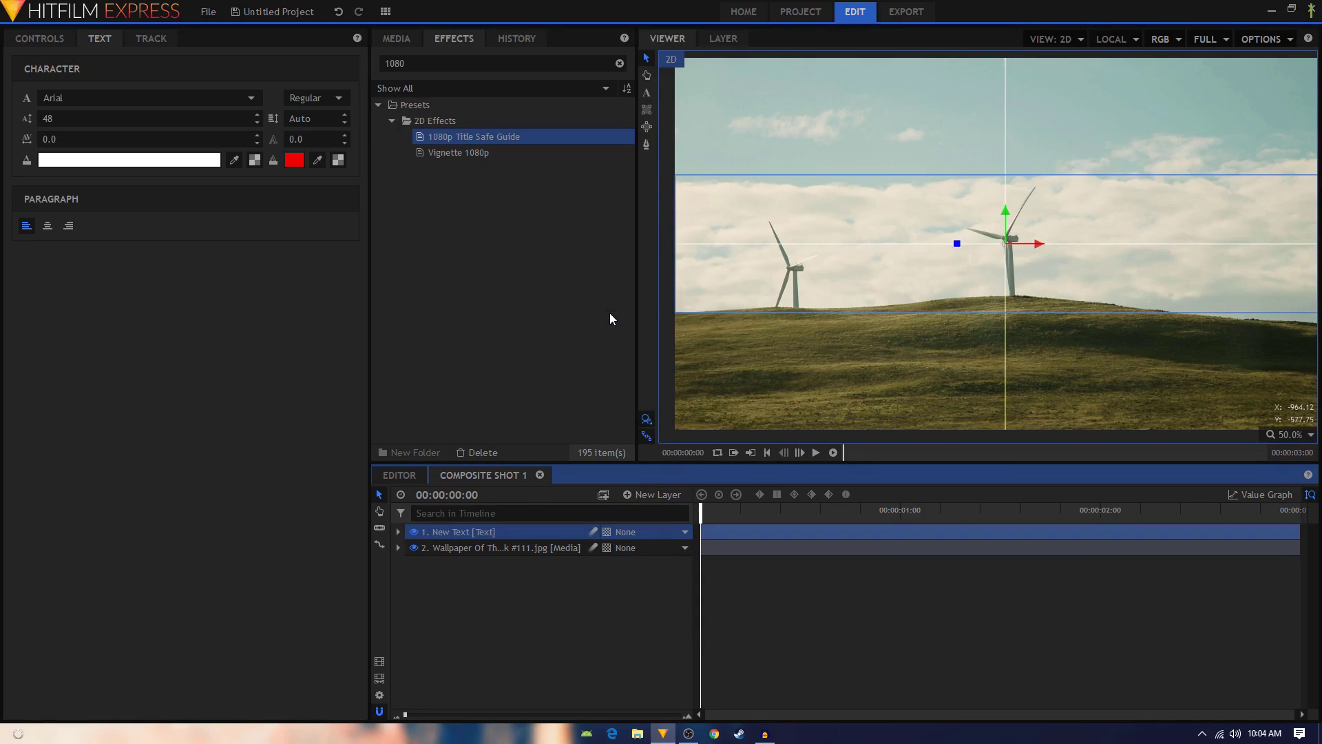
left_click(647, 95)
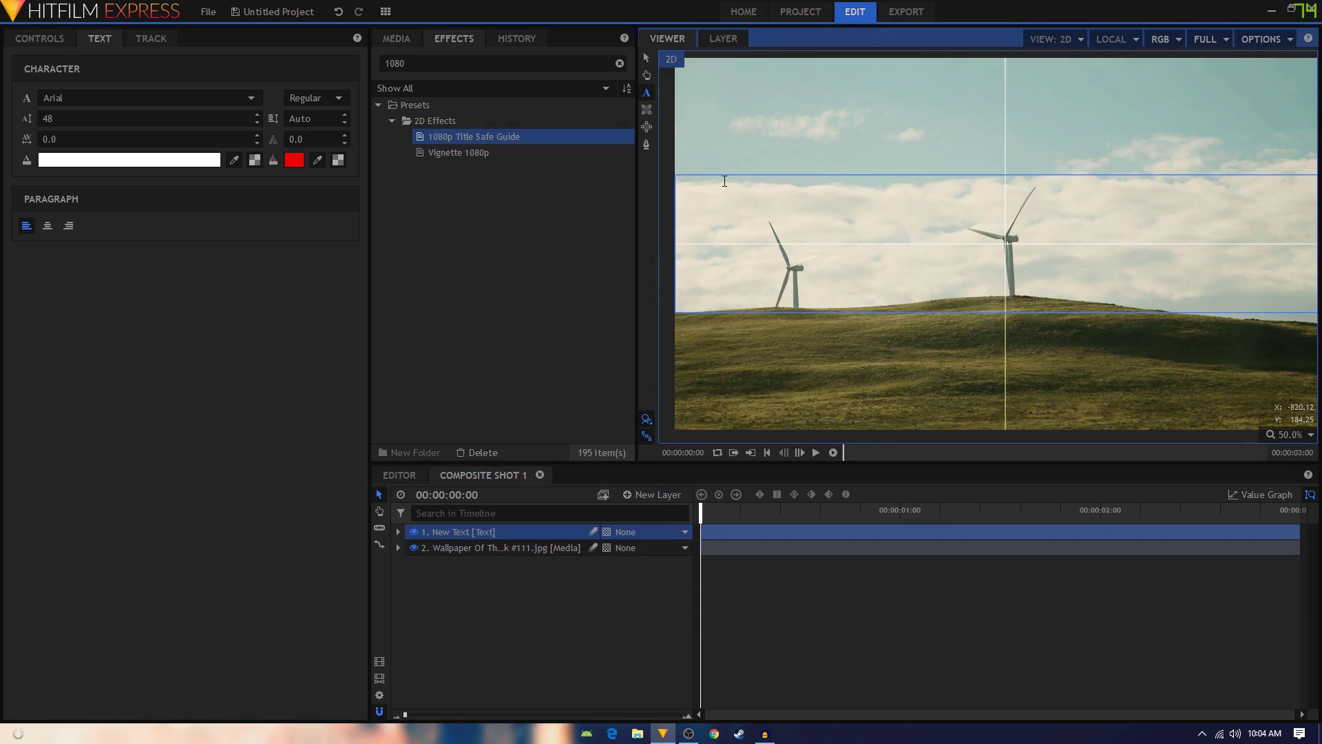
type("ANIMATION")
key("ctrl+a")
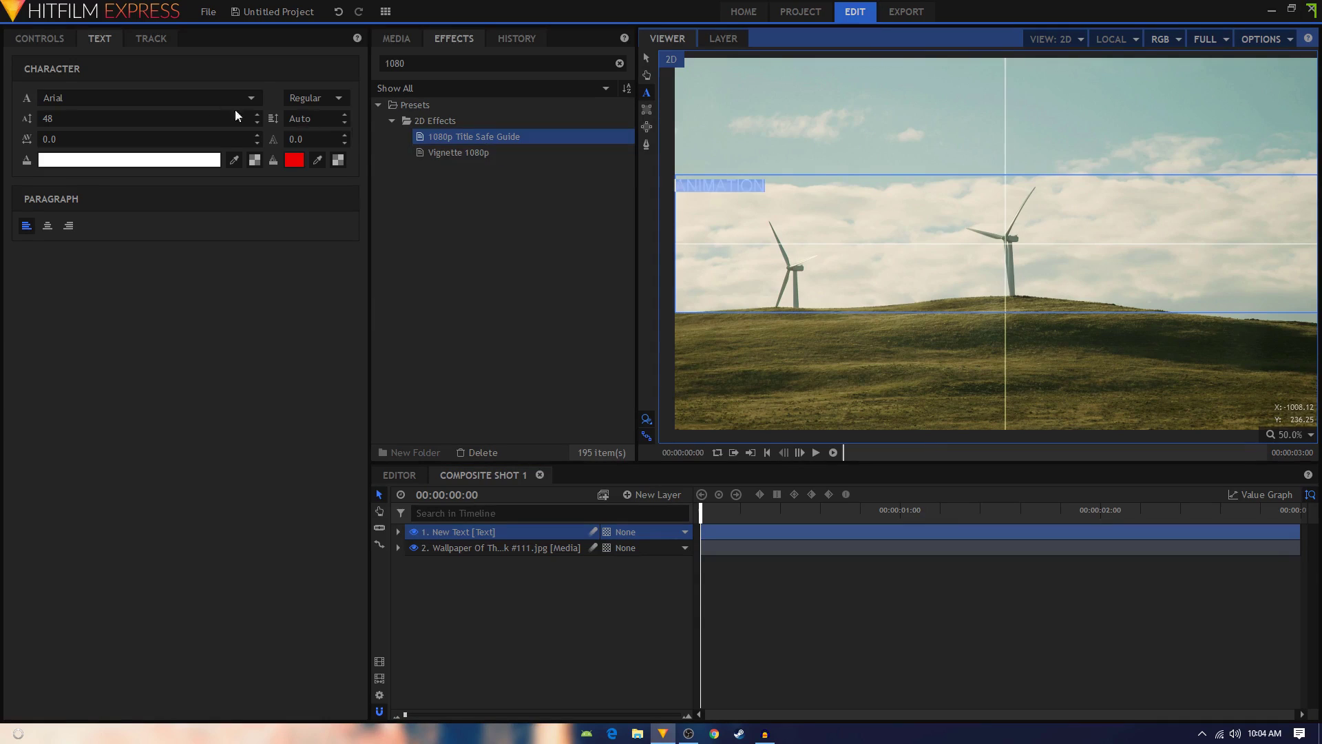
Set the ANIMATION text to Uni Sans Heavy Italic CAPS at size 150
left_click(96, 39)
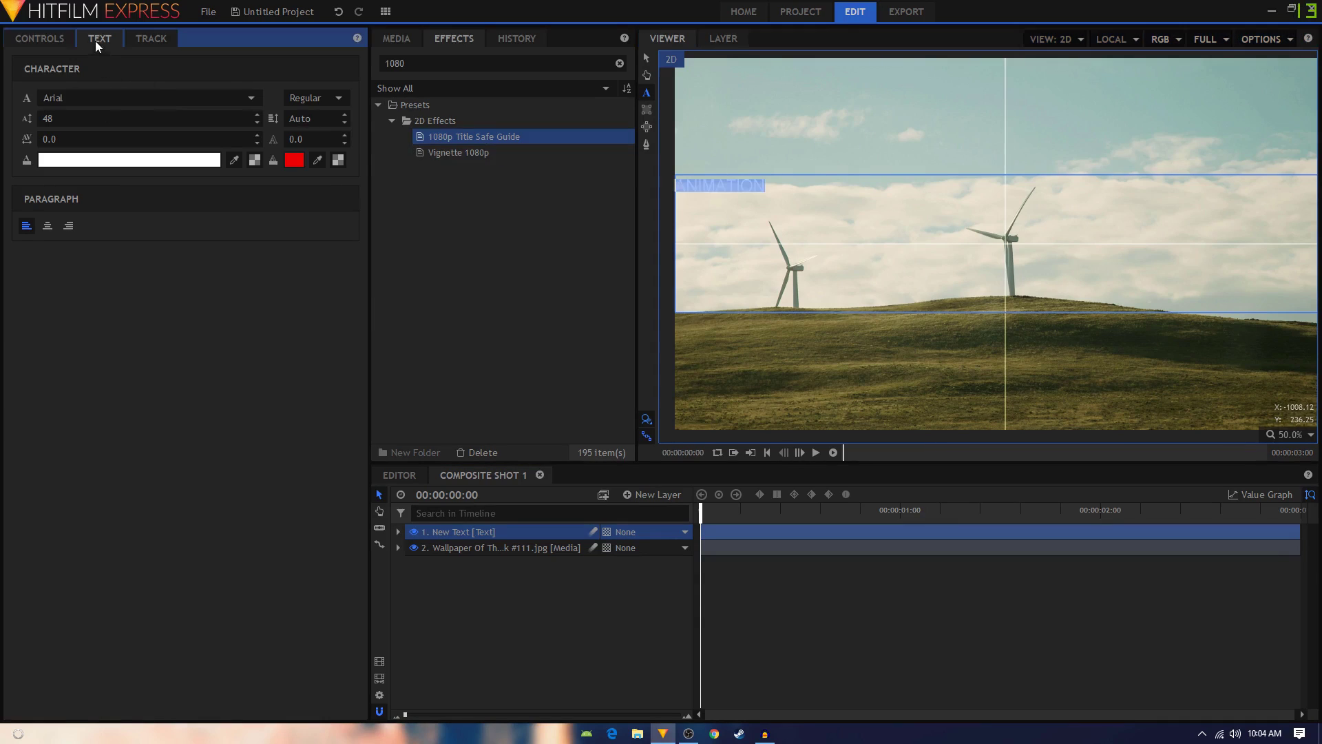
left_click(118, 102)
scroll(111, 304, "down", 3)
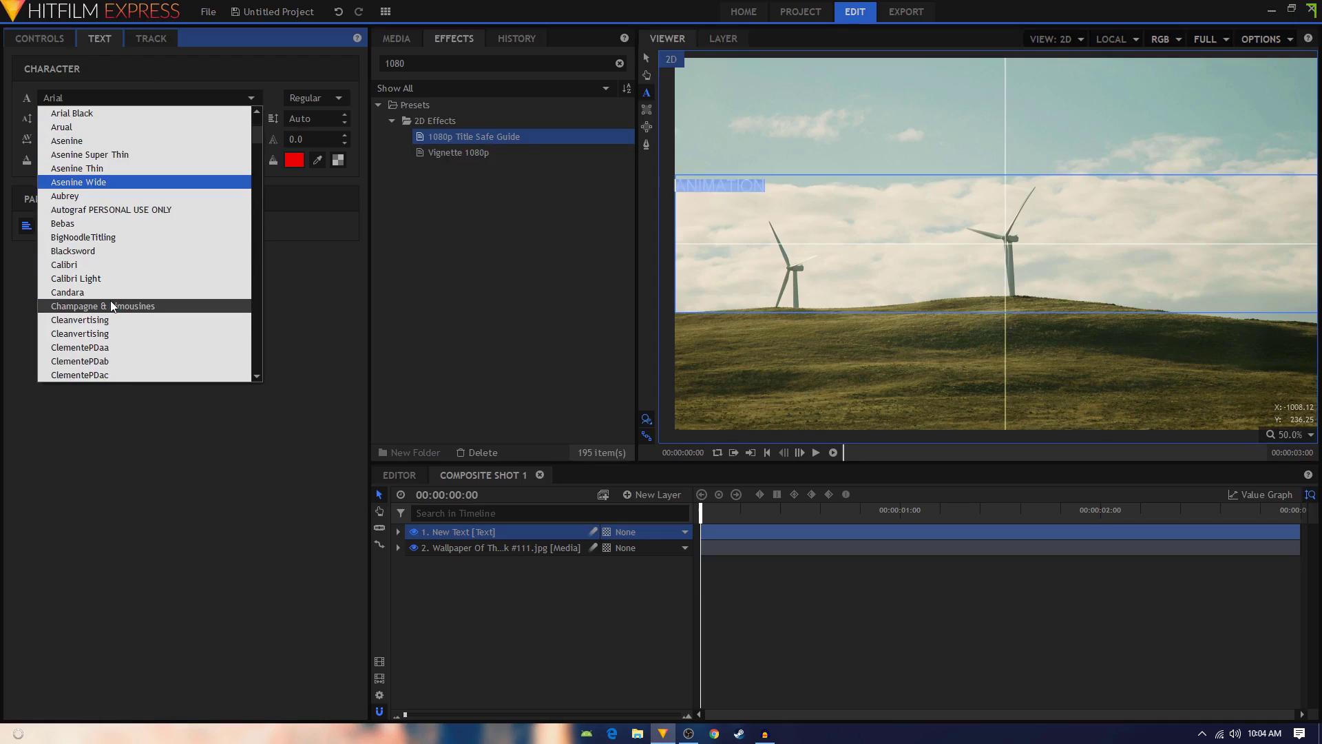
scroll(110, 301, "down", 20)
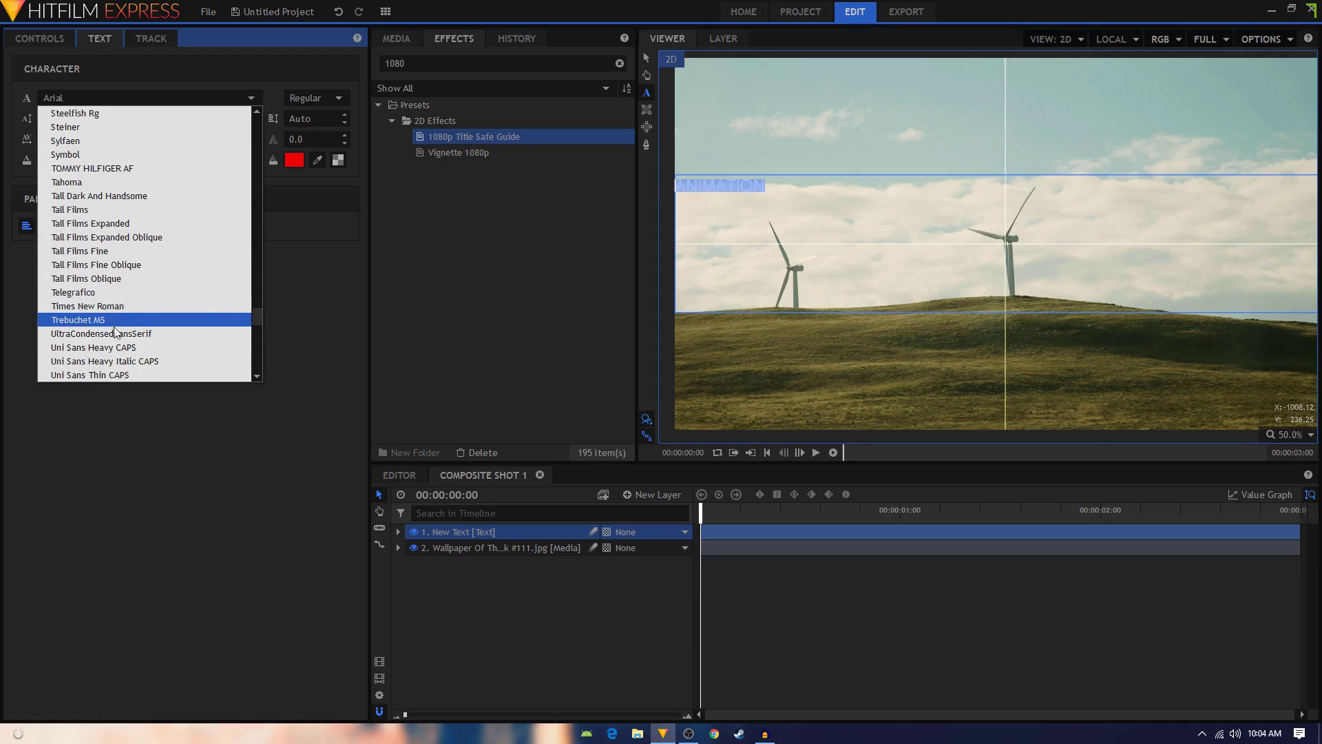
left_click(119, 361)
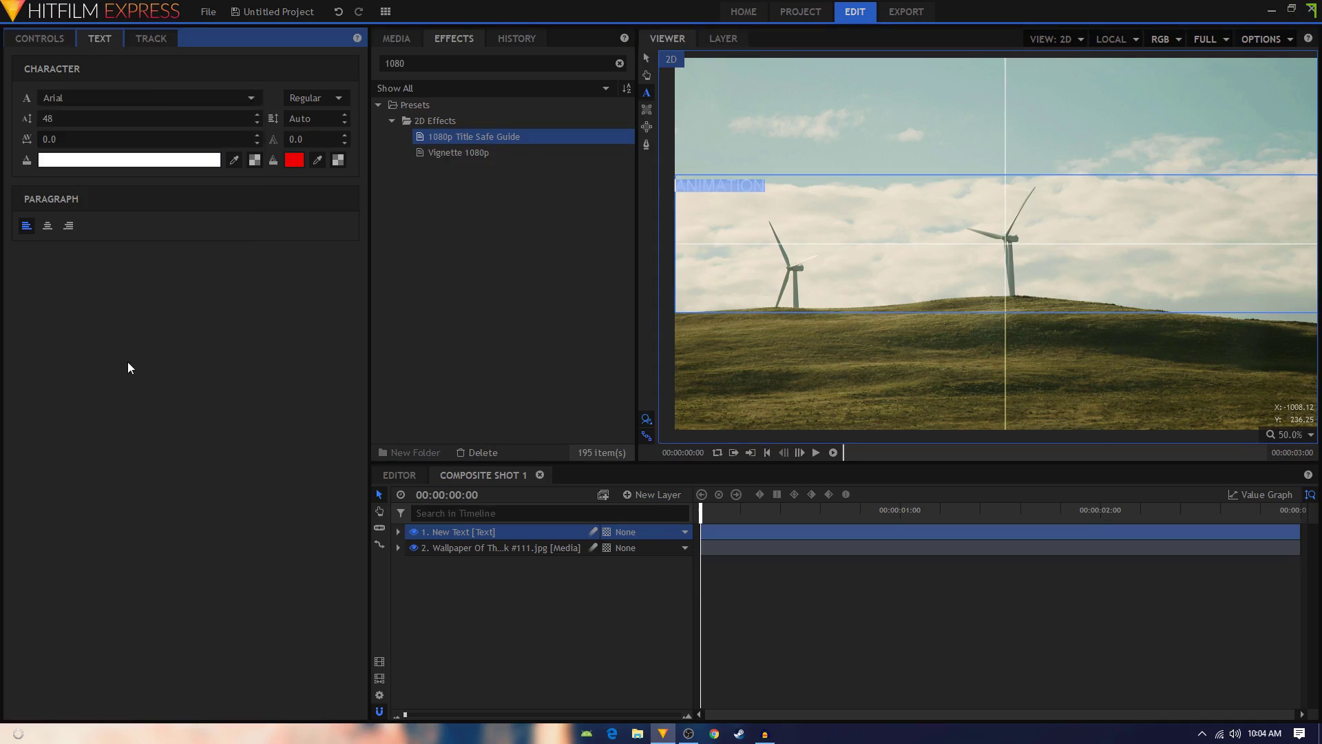
key("Tab")
type("105")
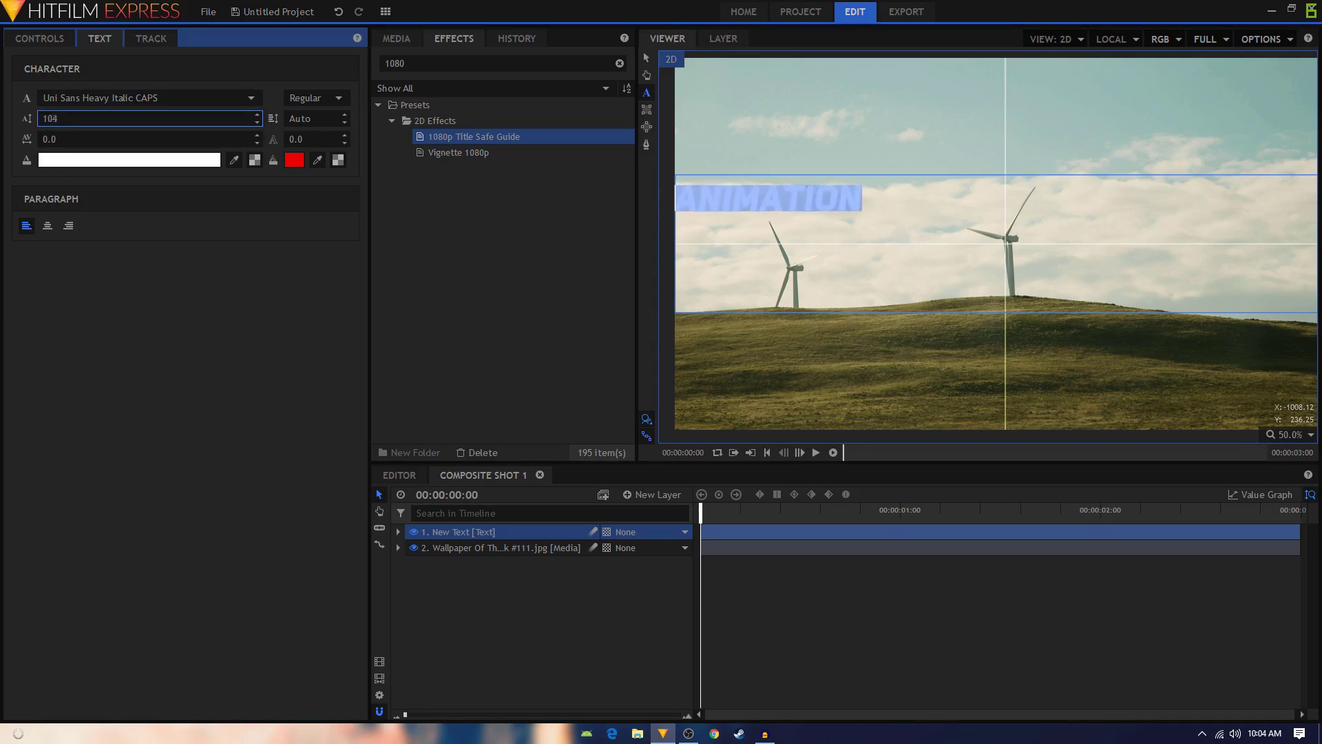
key("Up")
key("Up")
key("Up")
key("Up")
key("Up")
key("Up")
key("Up")
key("Up")
key("Up")
key("Up")
key("Up")
key("Up")
key("Up")
key("Up")
key("Up")
key("Up")
key("Up")
key("Up")
key("Up")
key("Up")
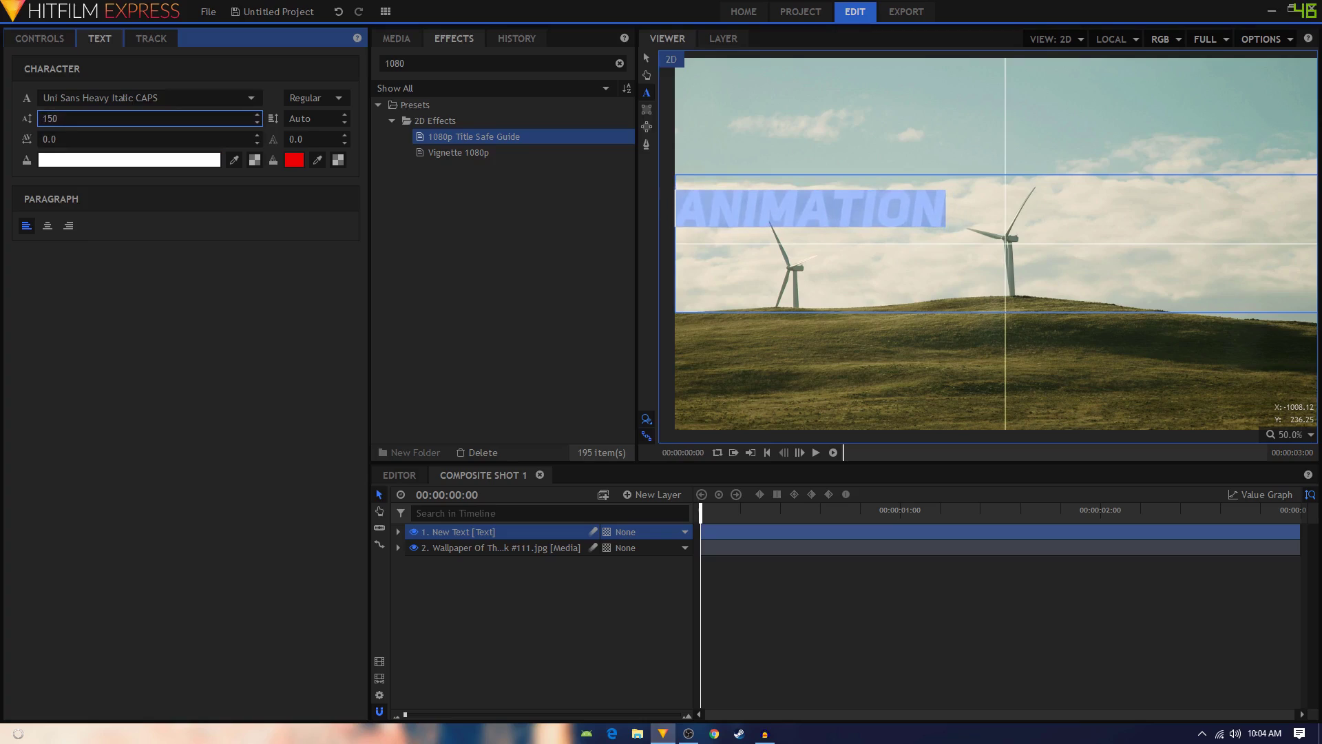
Centre-align ANIMATION and set its letter tracking to 8.0
left_click(47, 226)
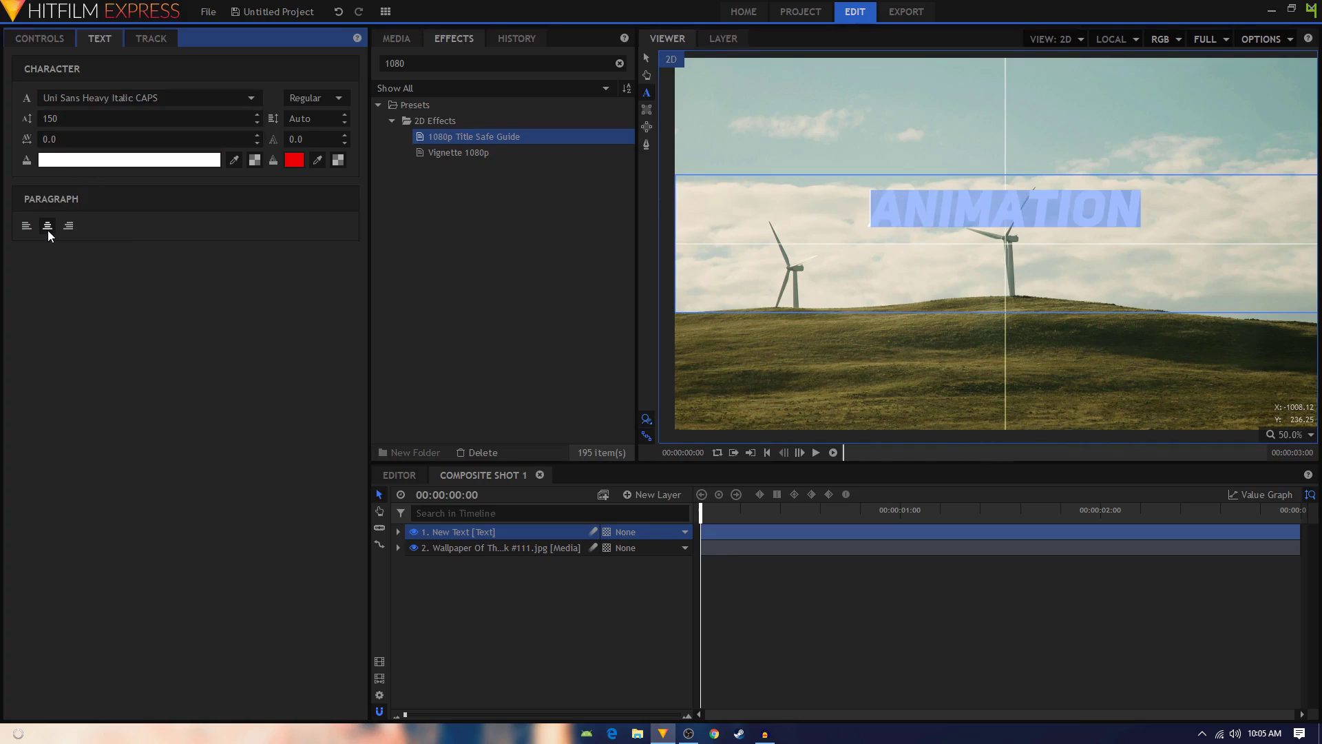
left_click(48, 138)
scroll(148, 139, "up", 8)
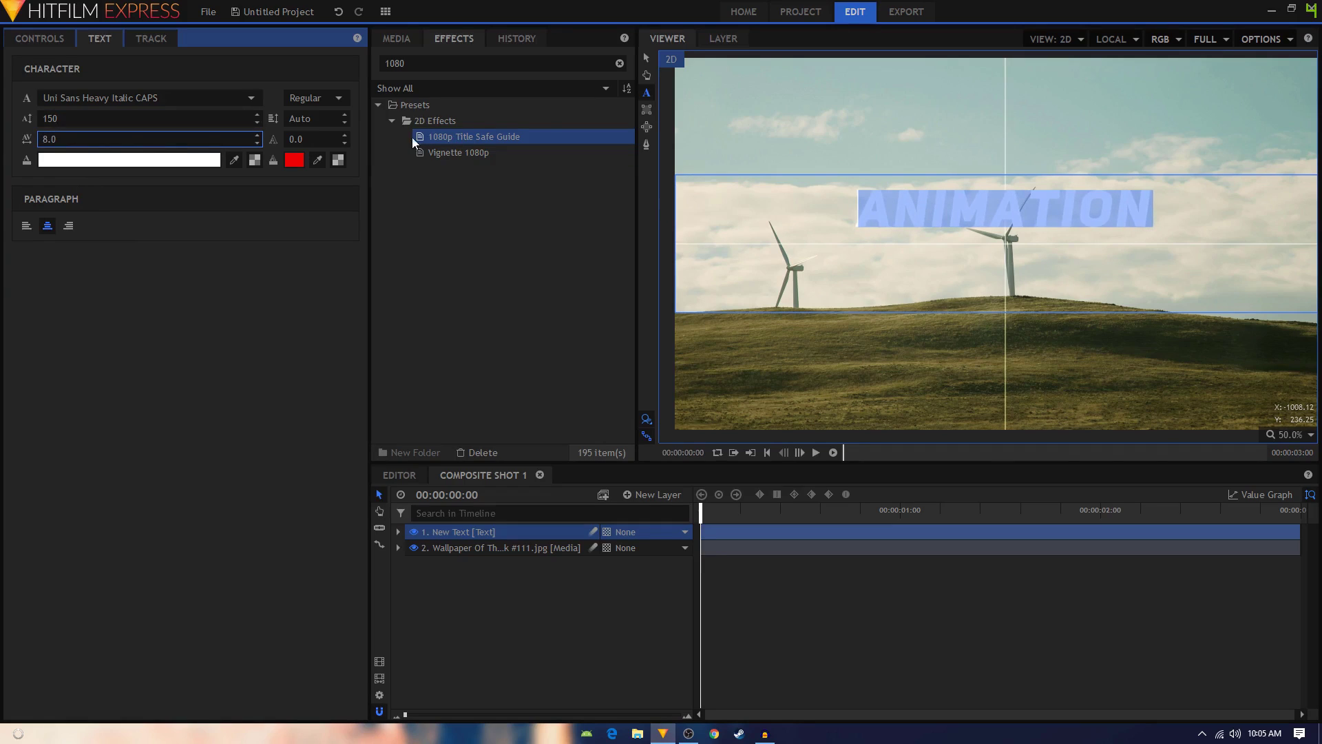
left_click(647, 57)
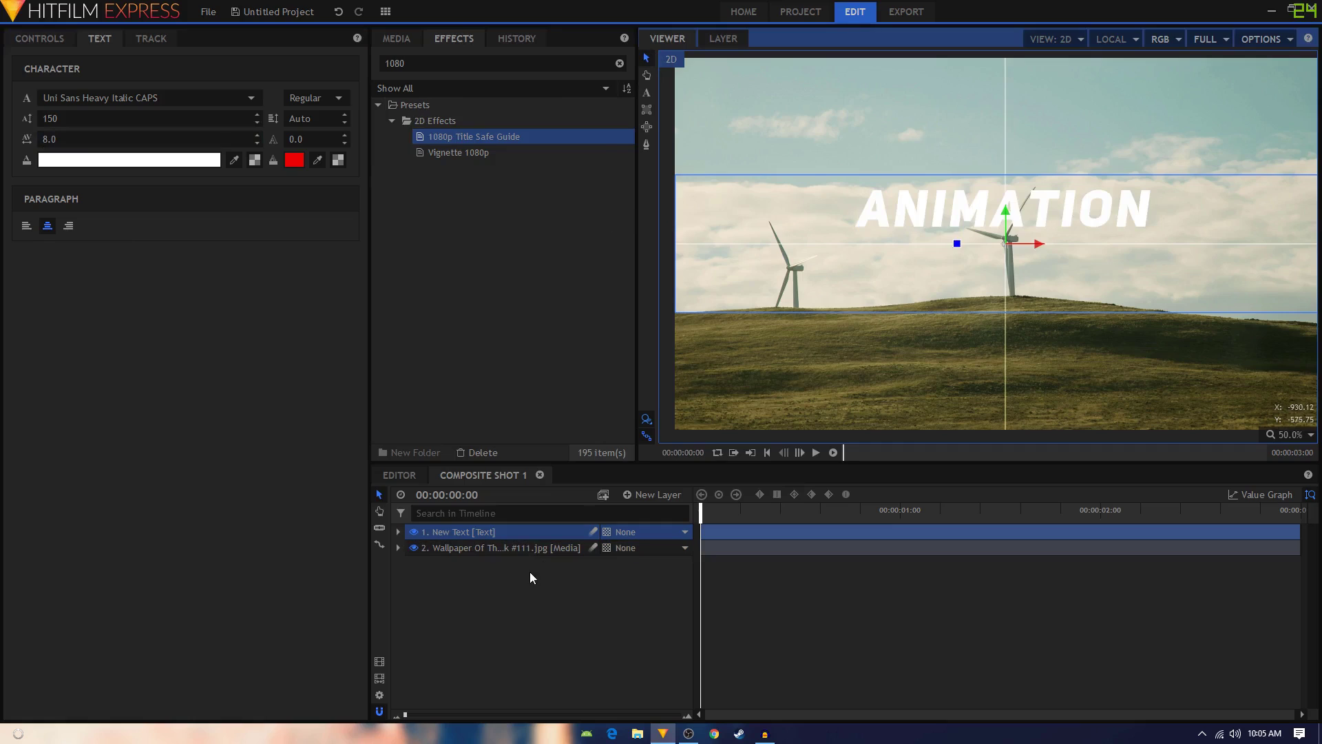
left_click(452, 556)
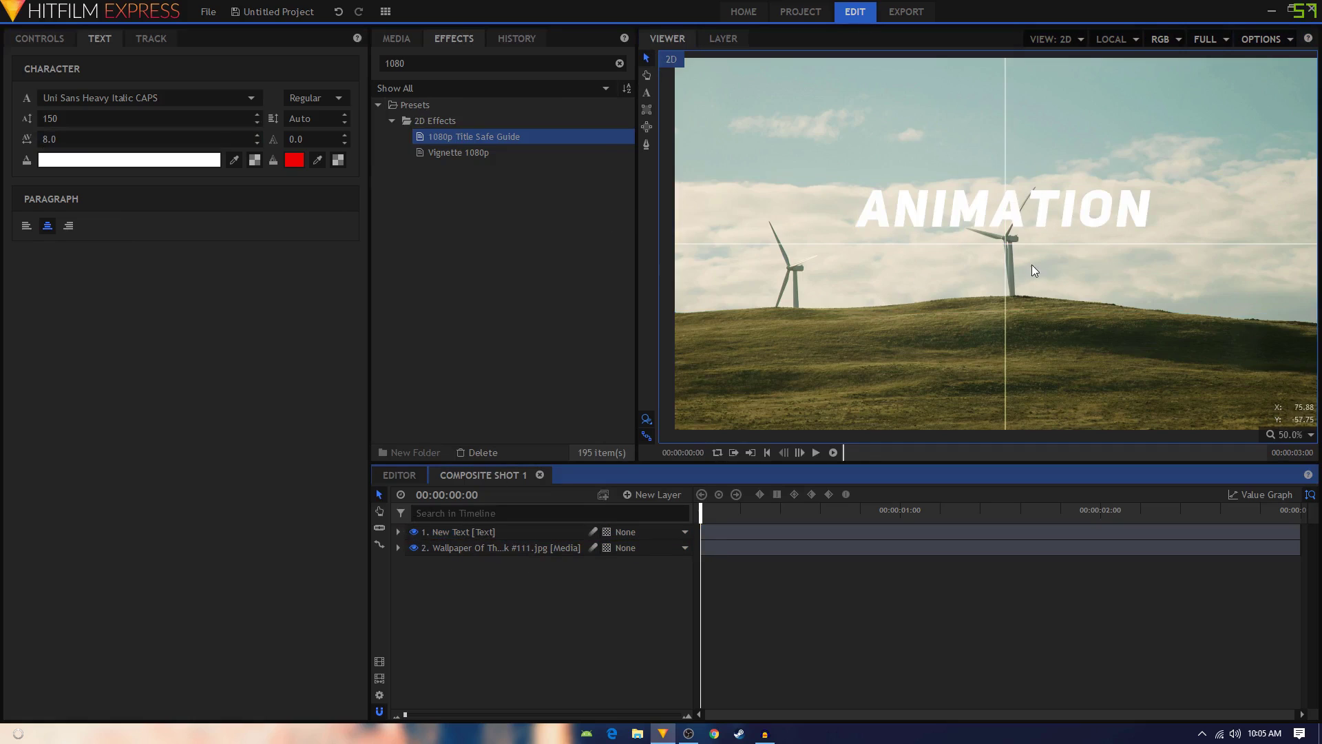
Lower the ANIMATION title to Position Y -101 in the layer's Transform
left_click(455, 530)
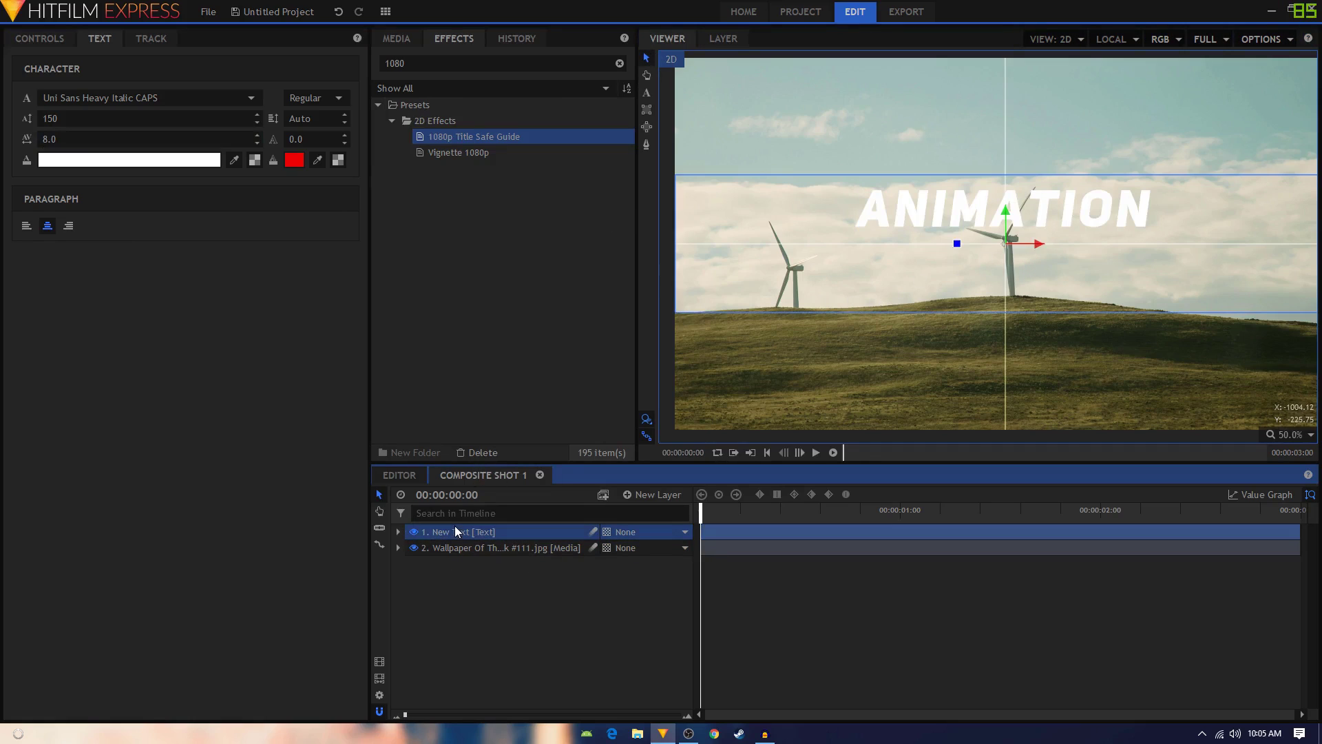
left_click(398, 531)
left_click(412, 549)
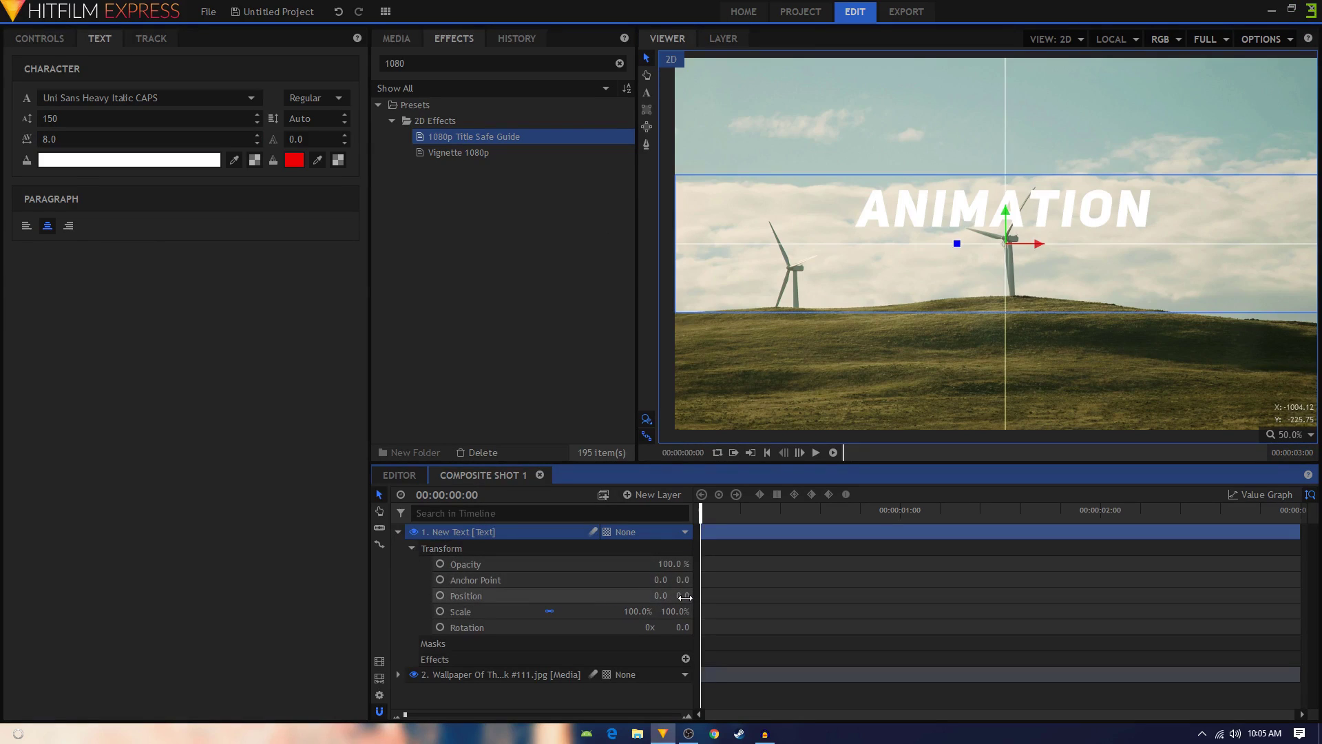
left_click_drag(683, 595, 610, 594)
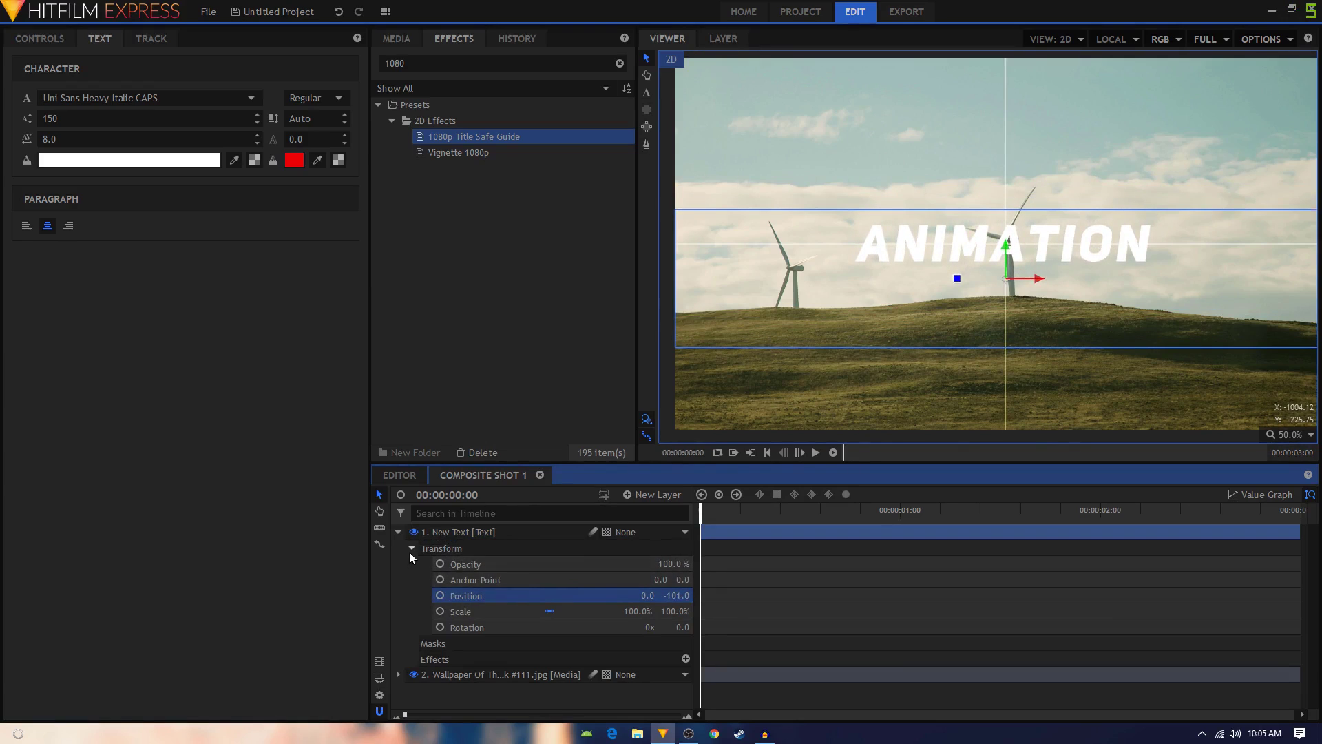
Rename the text layer to 'Text 1'
left_click(398, 531)
right_click(448, 535)
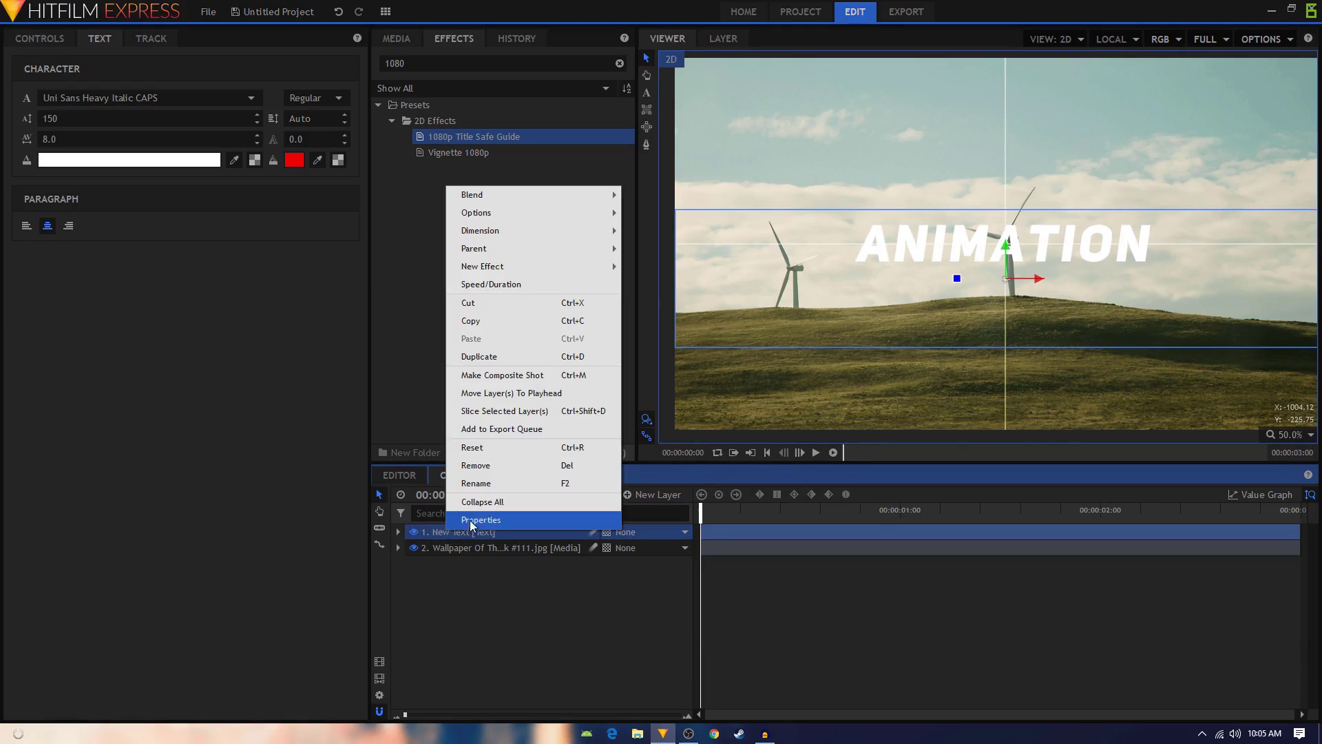
left_click(483, 483)
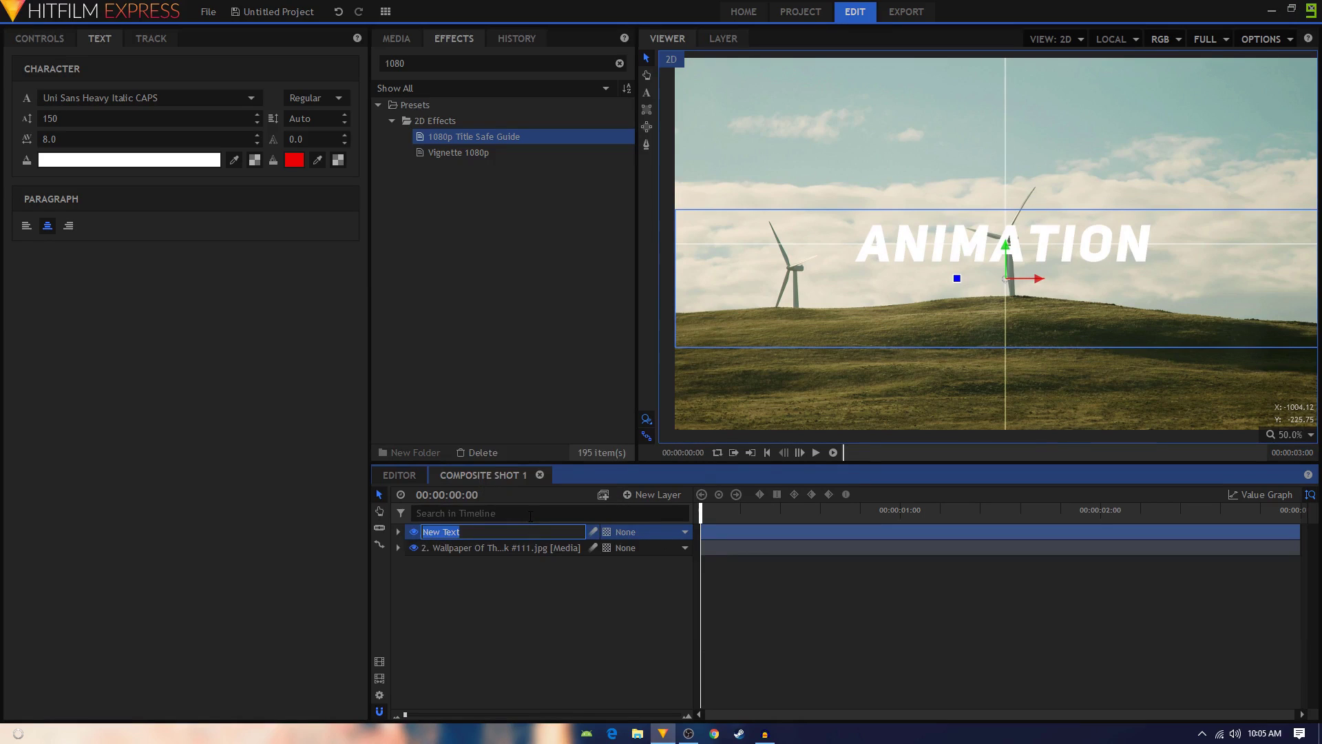
type("Text 1")
key("Return")
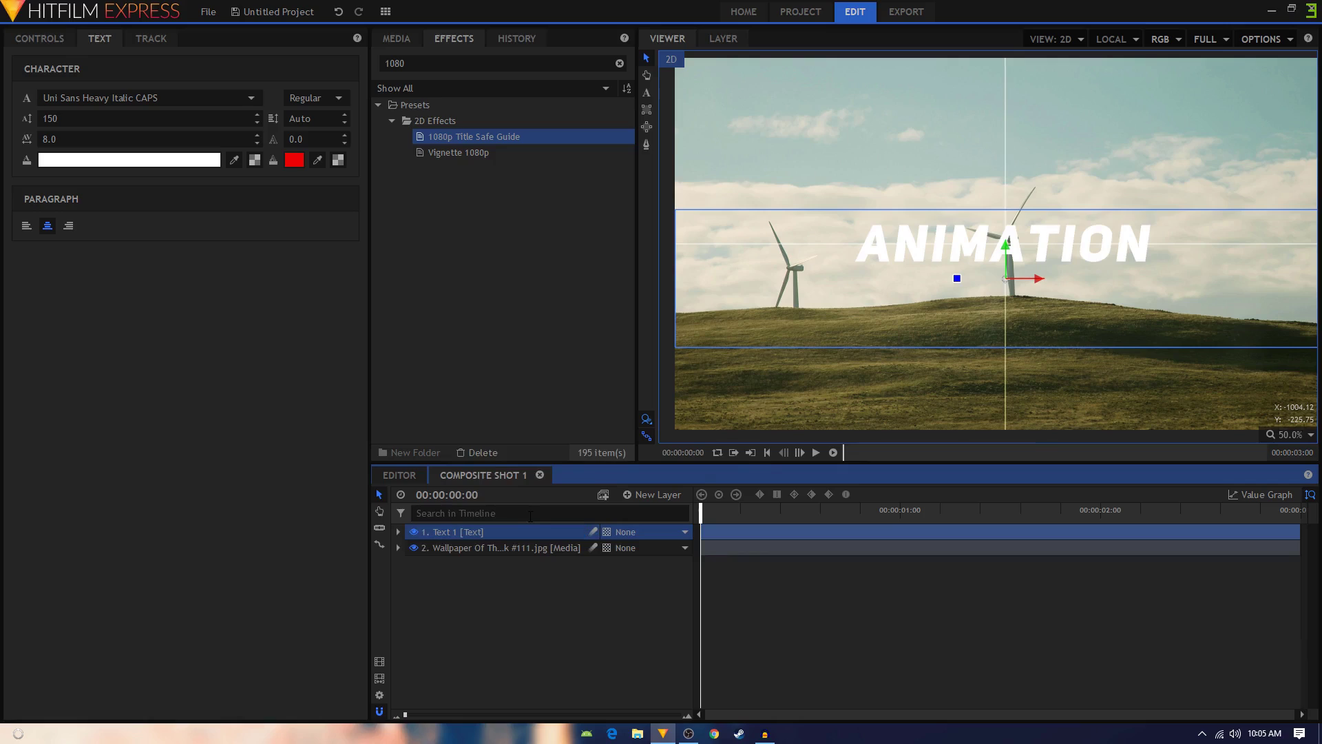
Create a grey plane named MASK and move it down so its top edge sits under ANIMATION
left_click(582, 622)
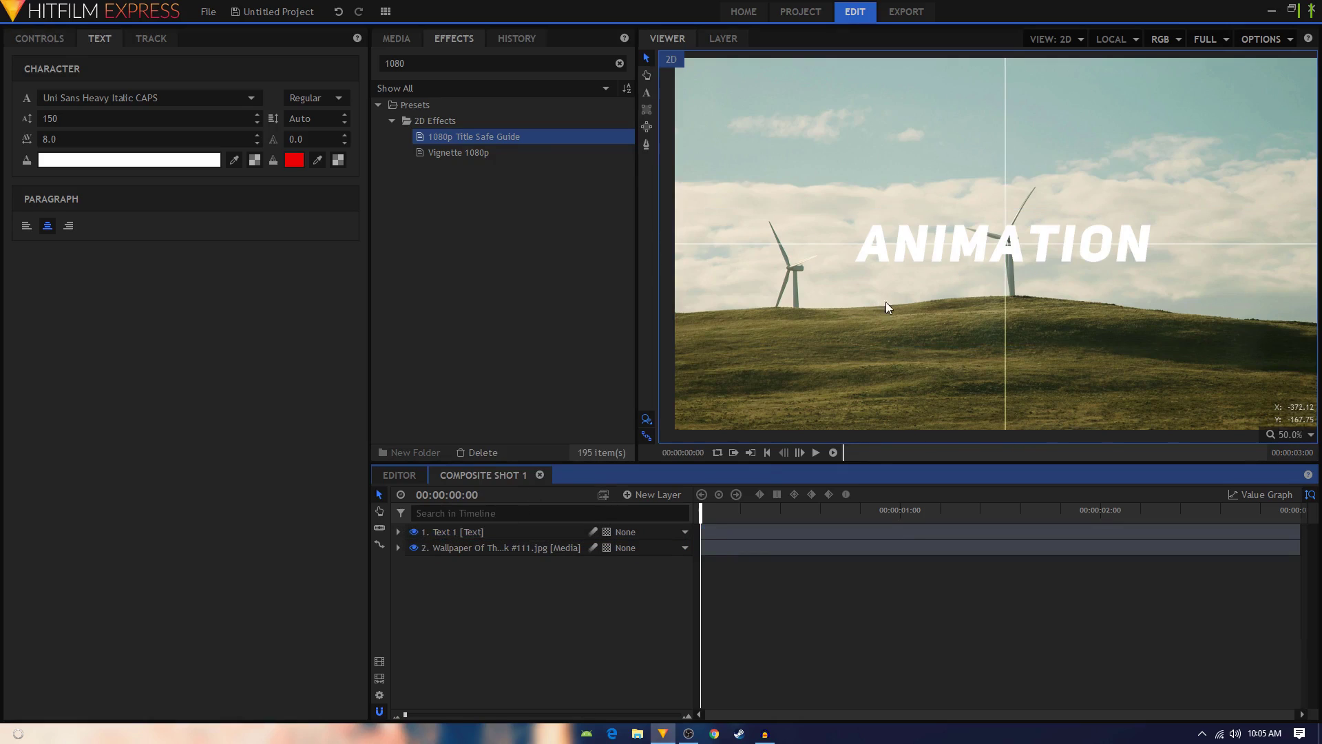
left_click(638, 495)
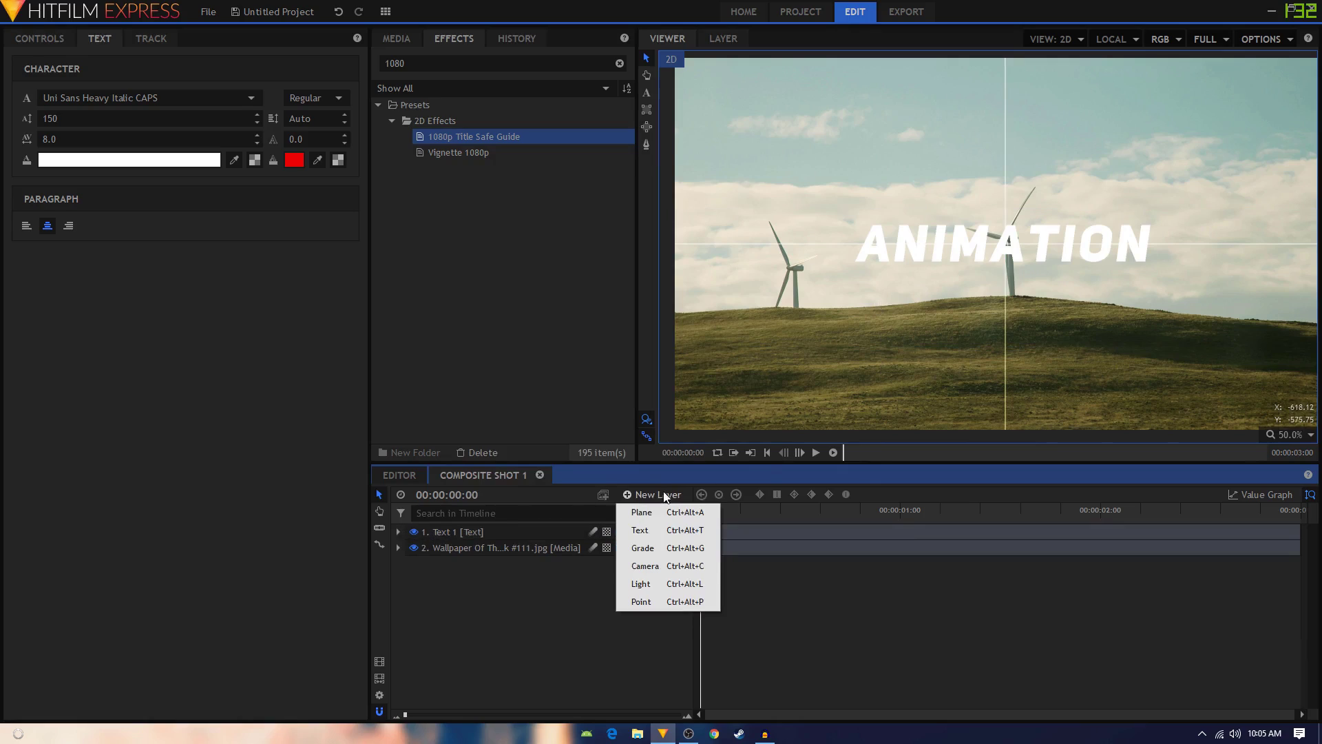
left_click(641, 510)
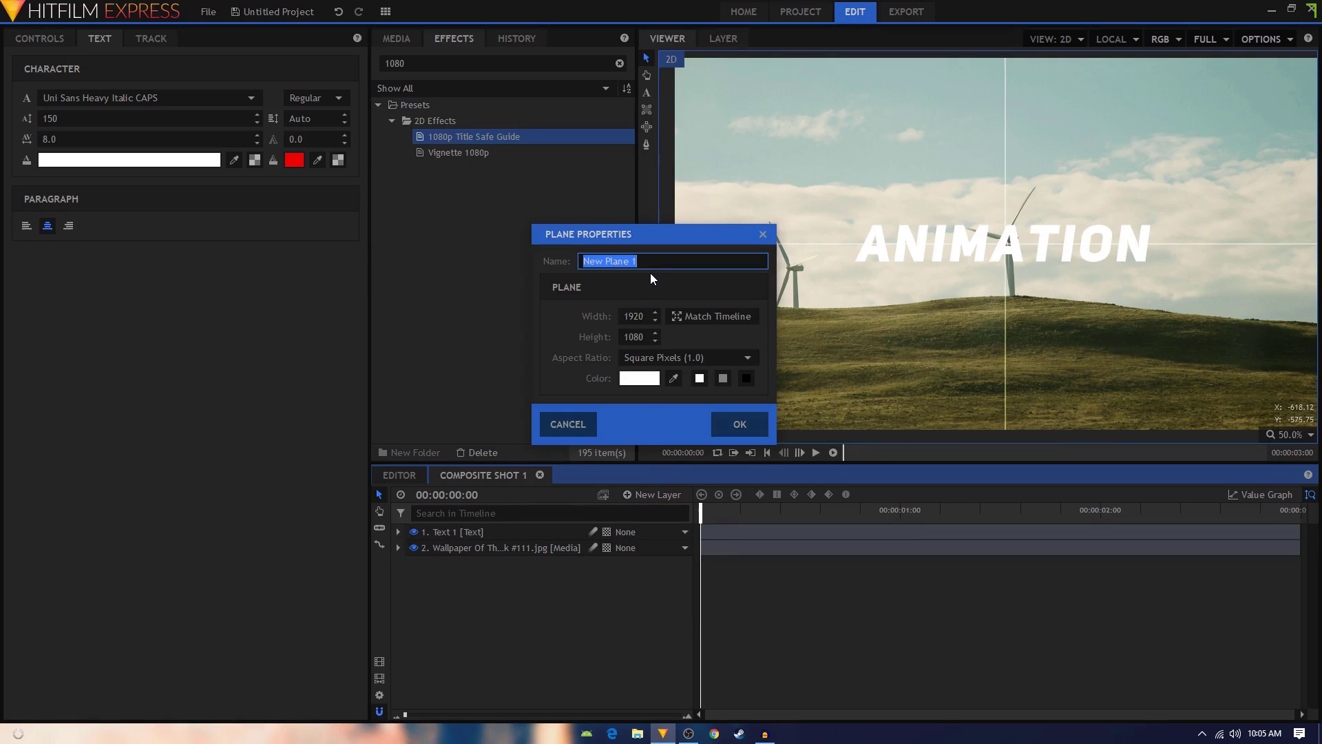
type("MASK")
left_click(722, 378)
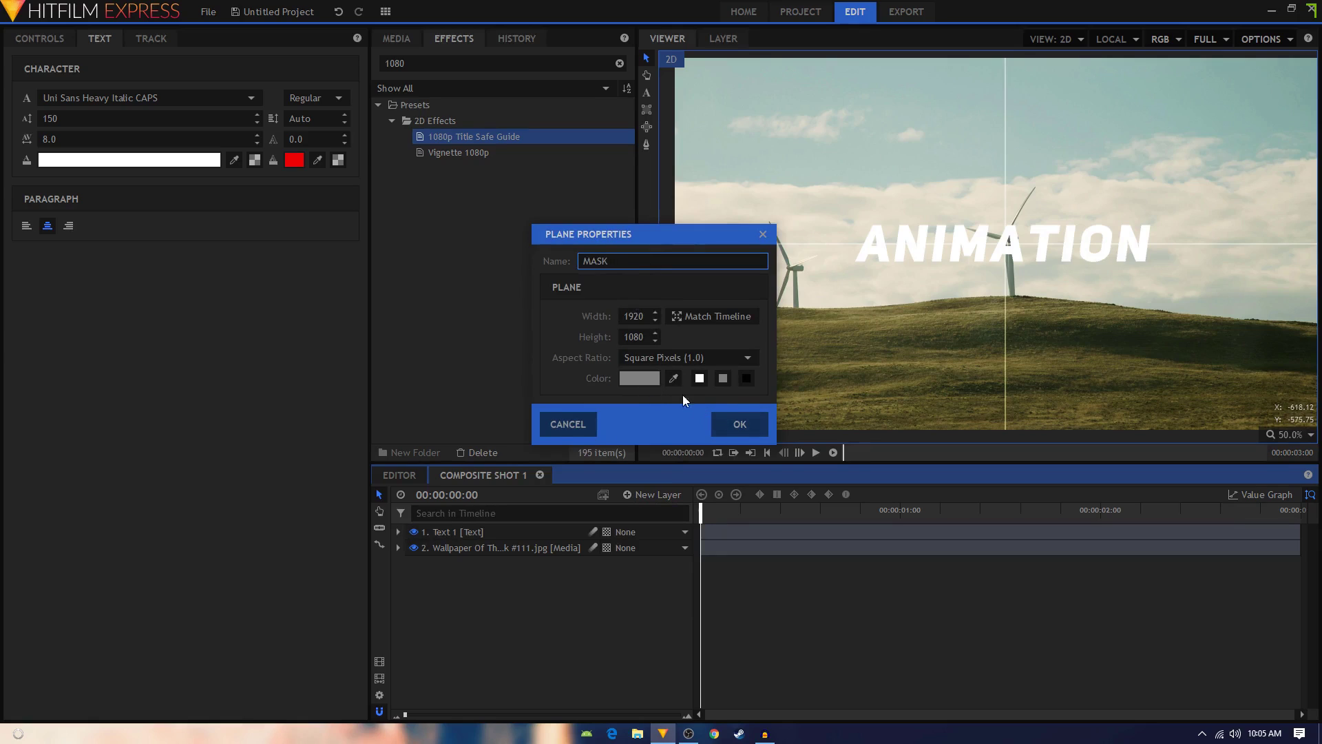
left_click(734, 423)
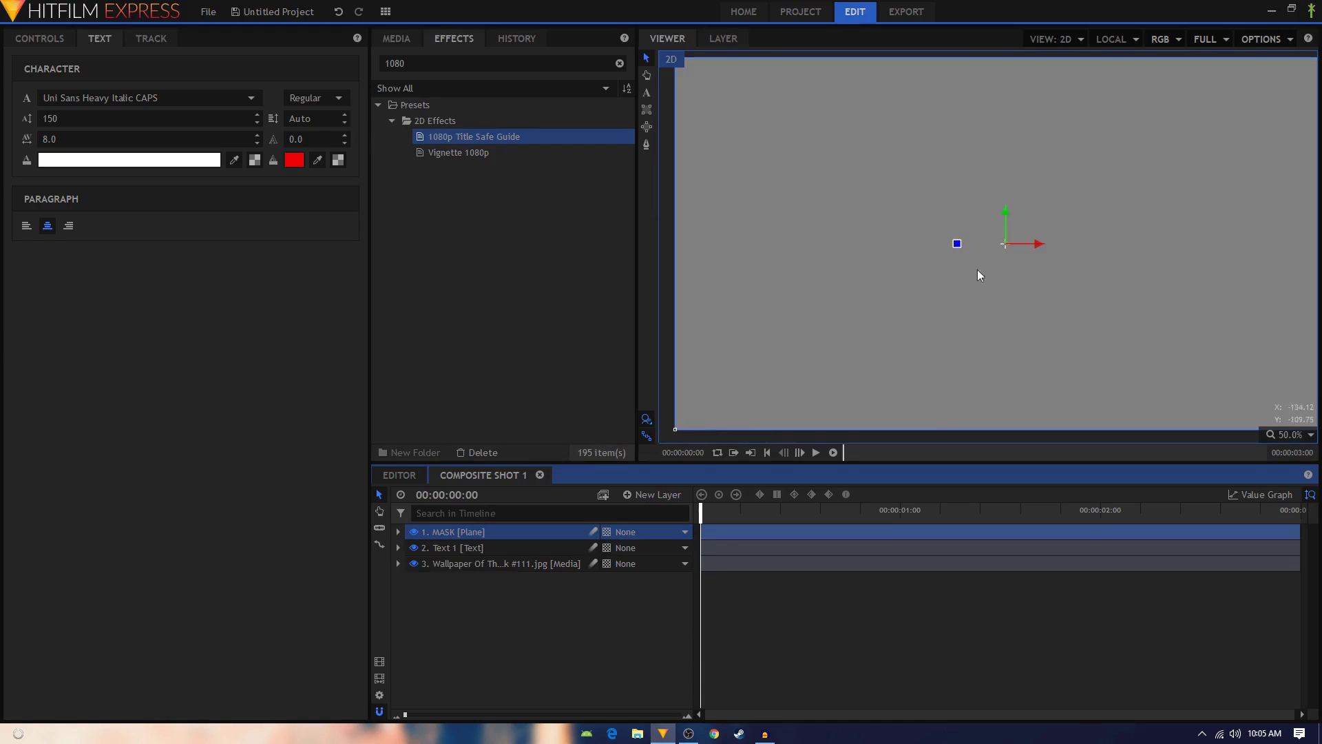
left_click_drag(1007, 205, 1003, 411)
Keyframe Text 1's Position from about Y -300 at the start to -100 at one second
left_click(397, 548)
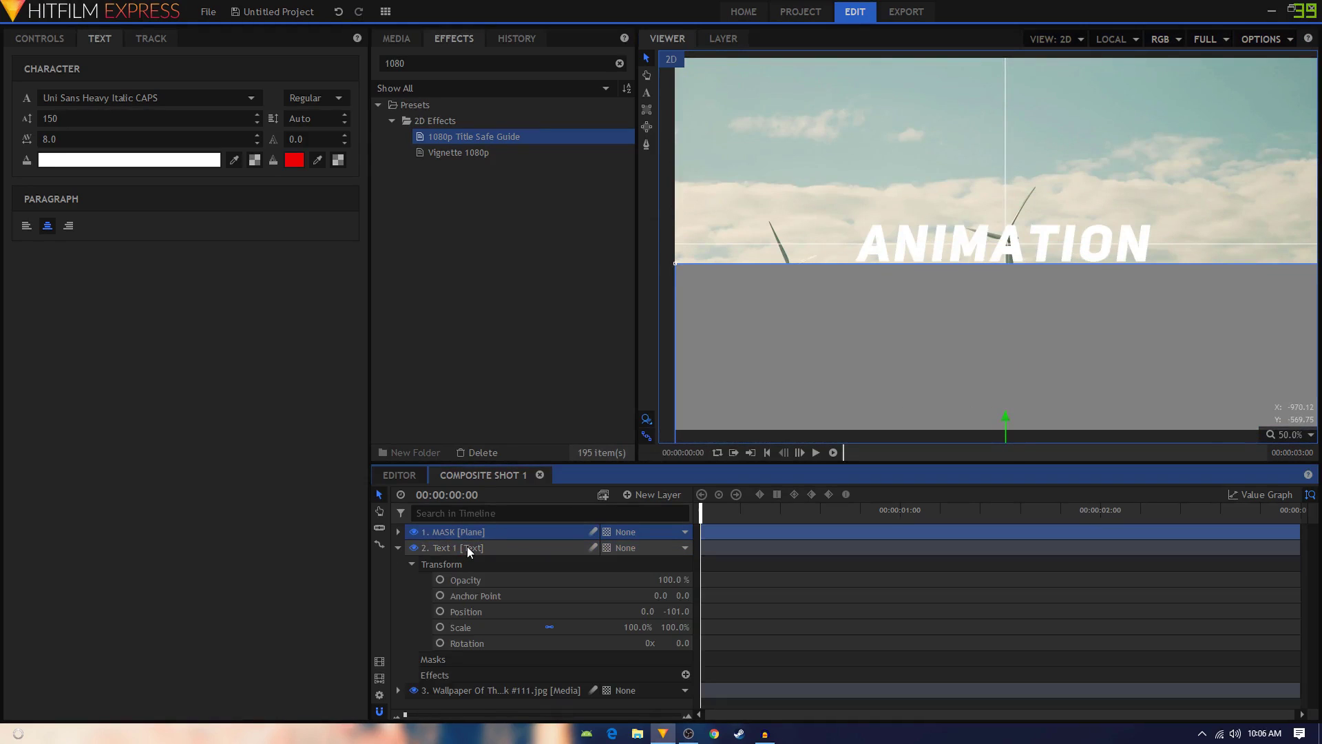
left_click(458, 551)
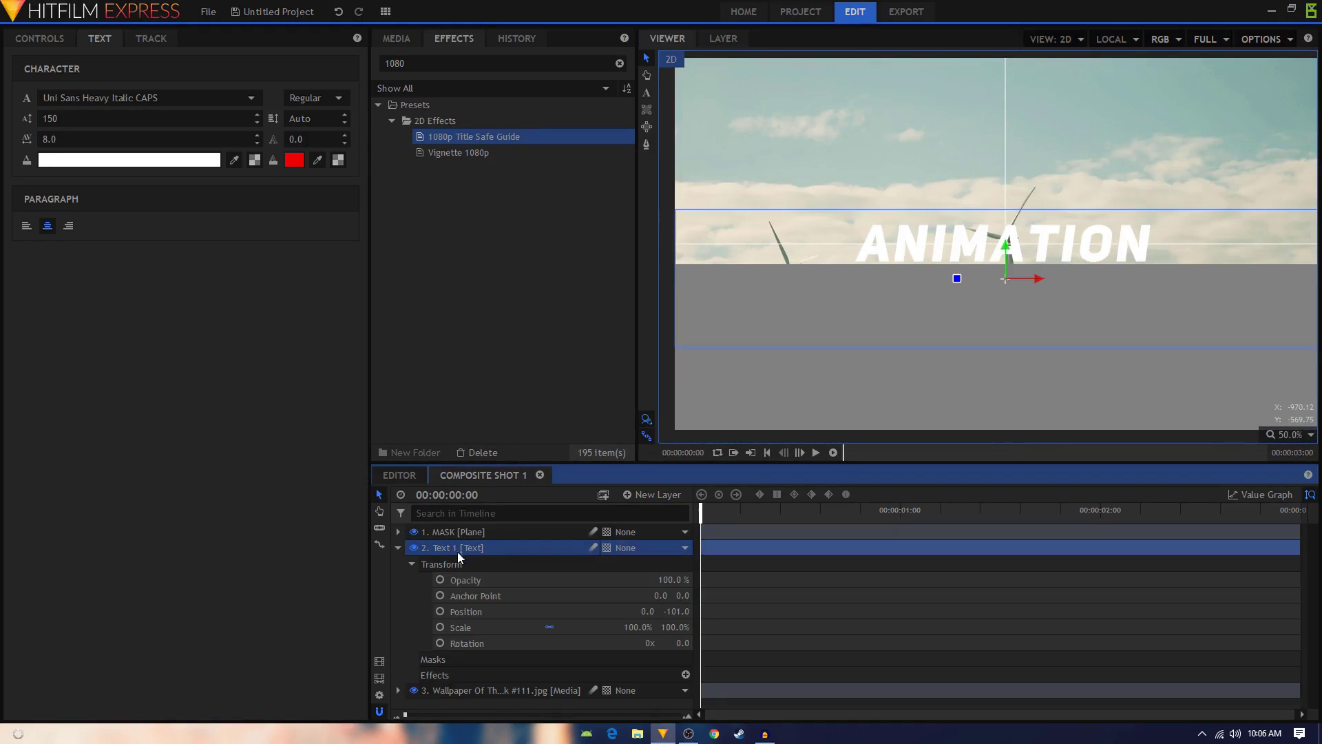
left_click(462, 612)
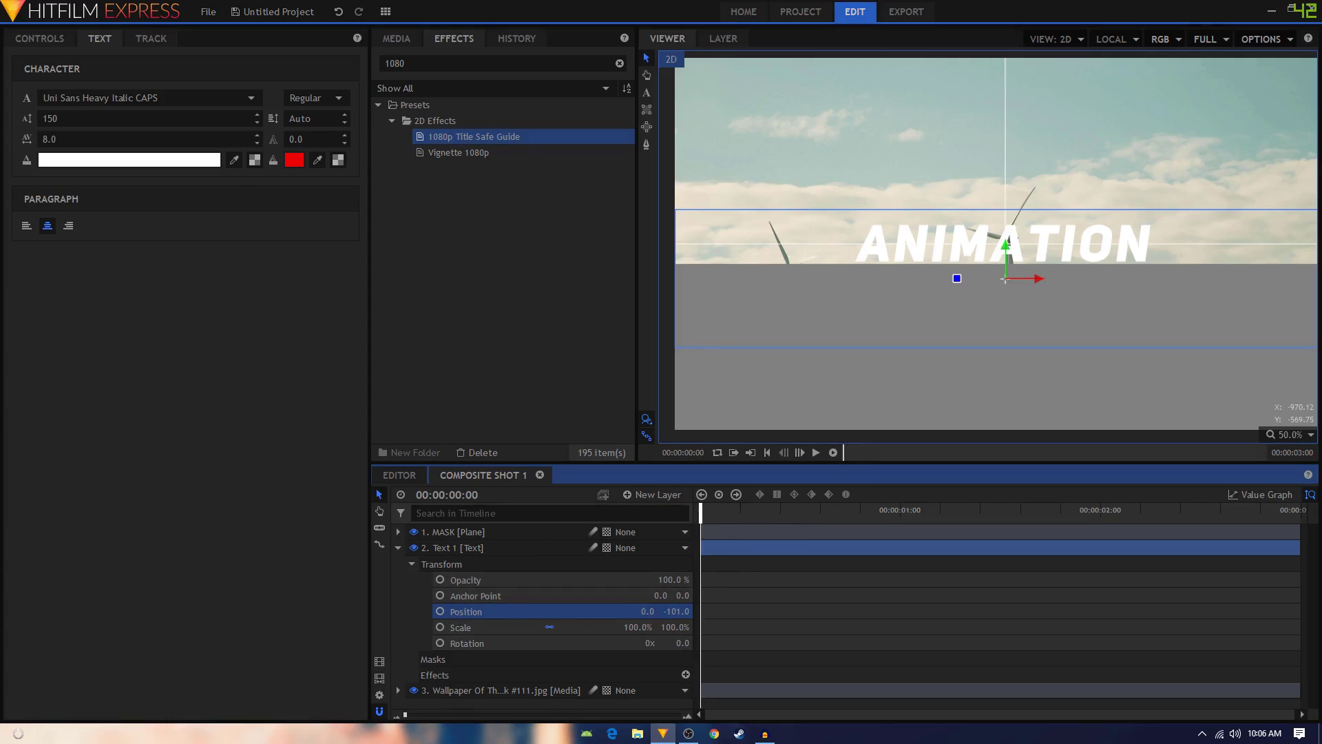
left_click_drag(677, 611, 555, 612)
left_click(440, 610)
left_click(899, 511)
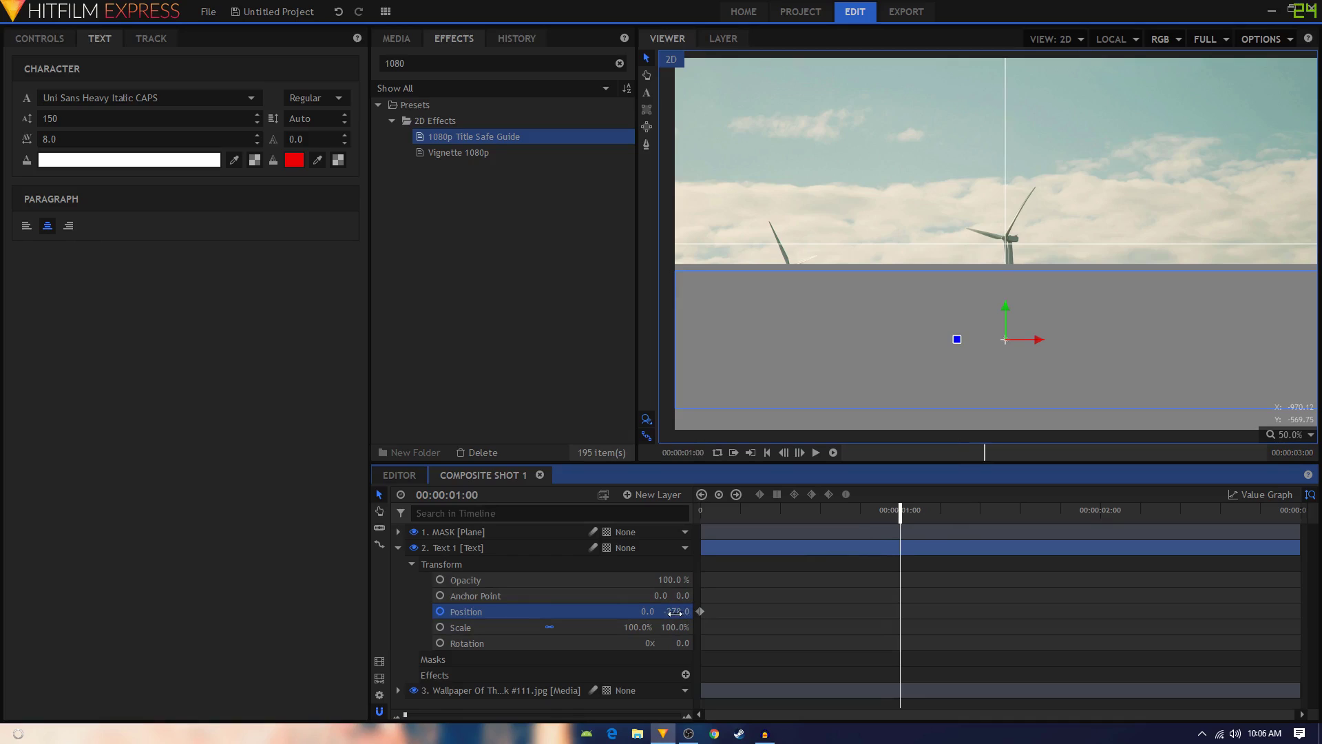
left_click_drag(675, 613, 797, 612)
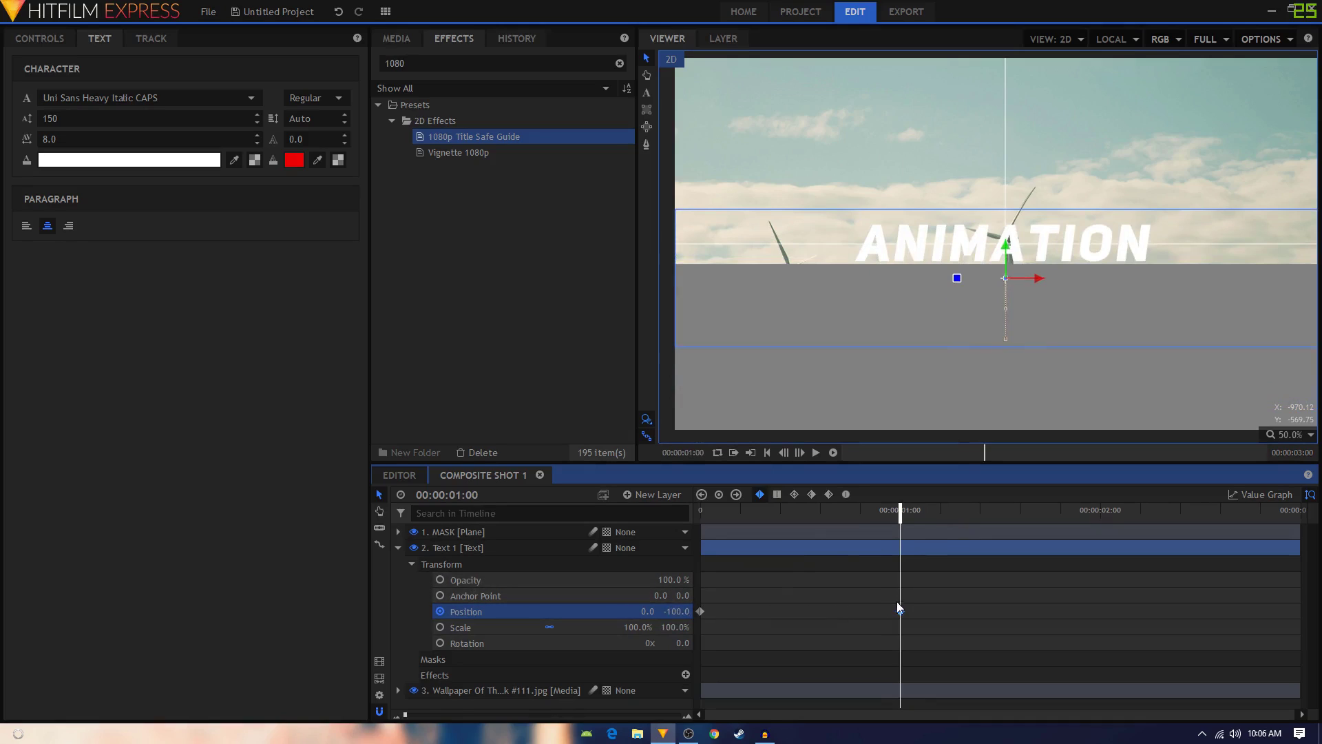
Make the one-second keyframe smooth, ease both ends of the Value Graph curve, then preview
left_click_drag(906, 604, 703, 617)
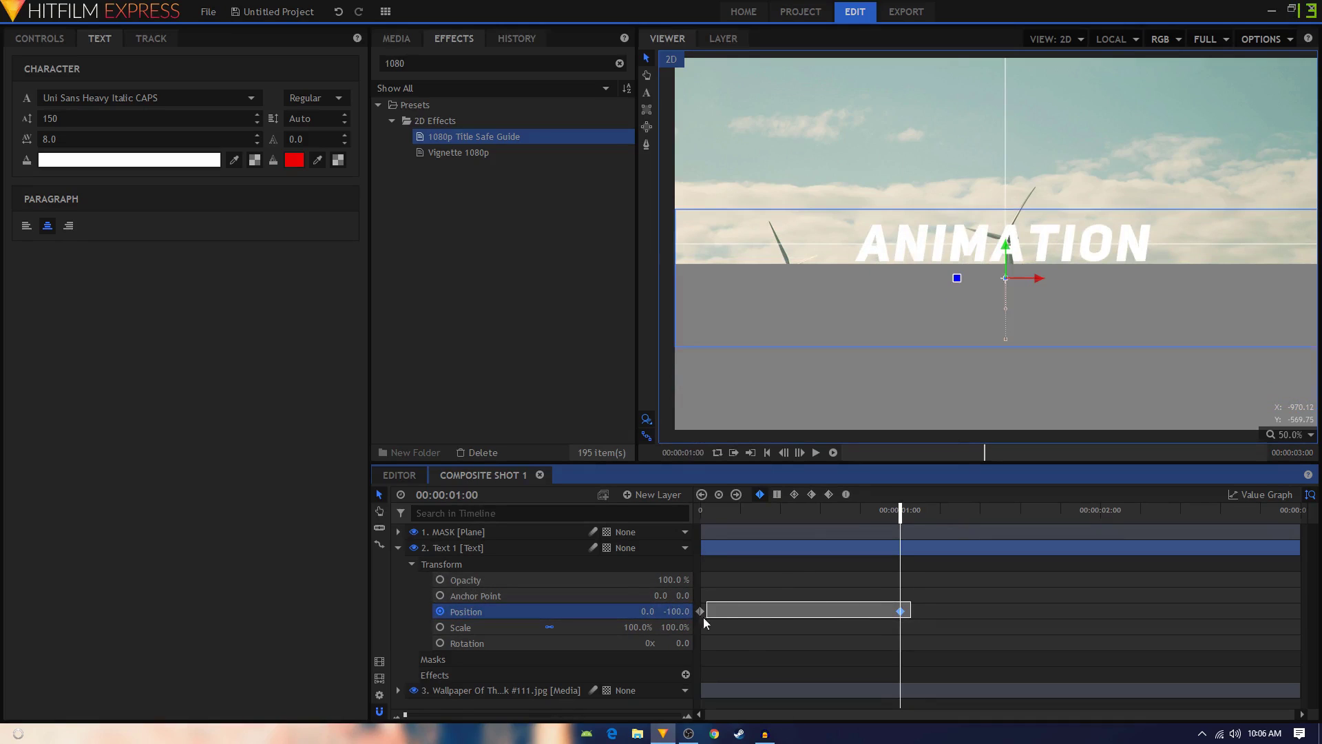
left_click(847, 496)
left_click(1248, 493)
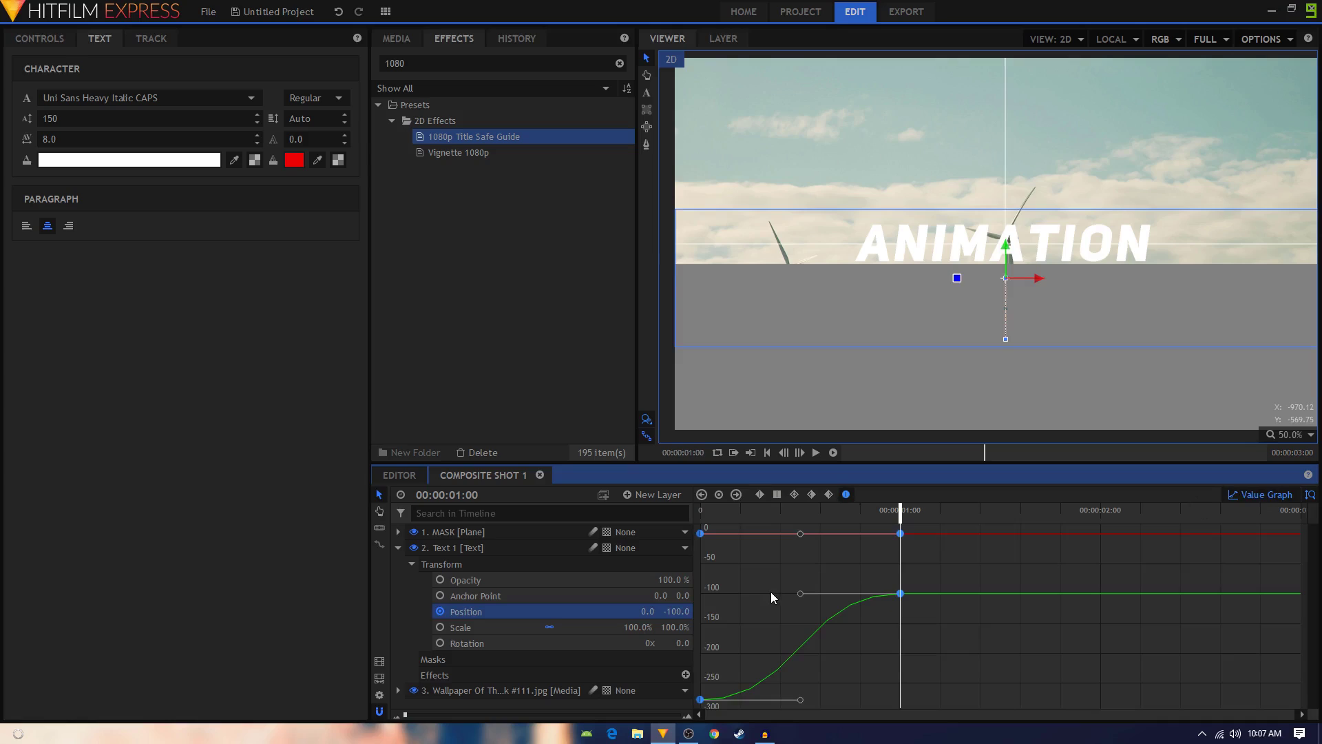
left_click_drag(801, 597, 747, 601)
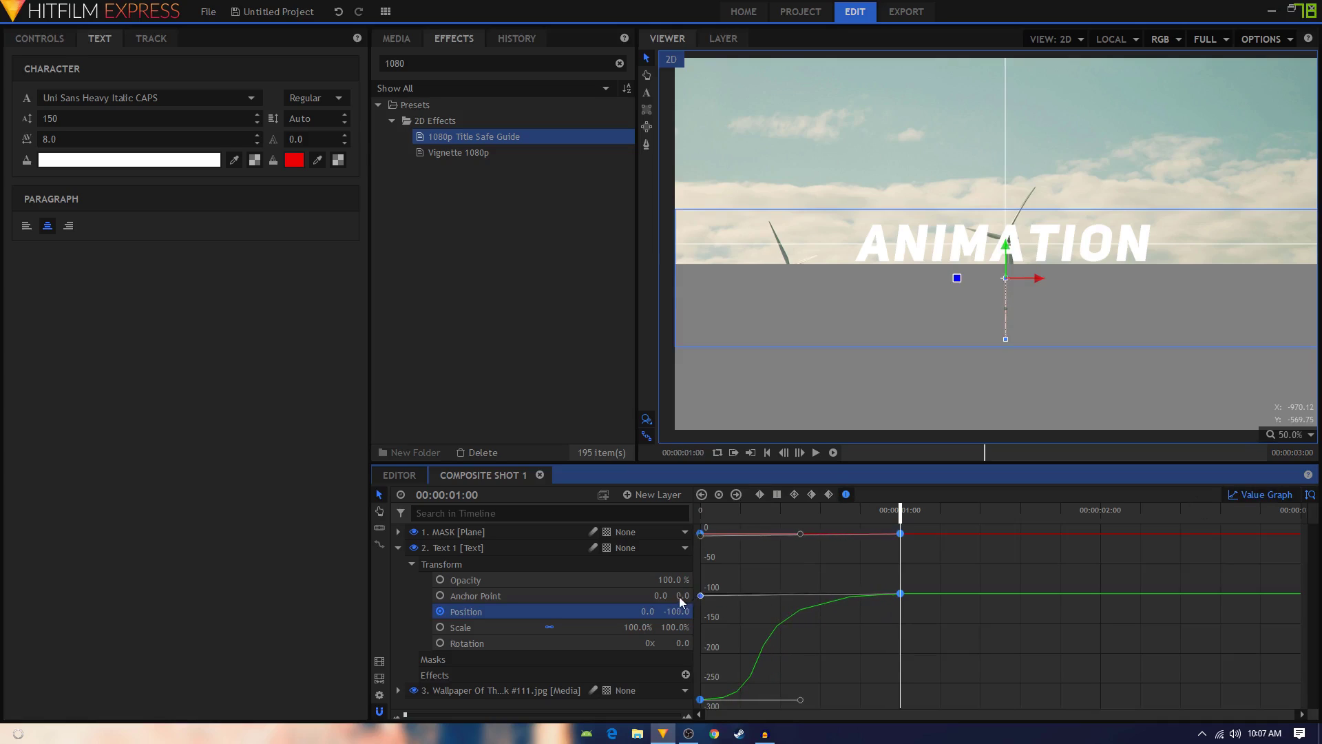
scroll(705, 606, "down", 1)
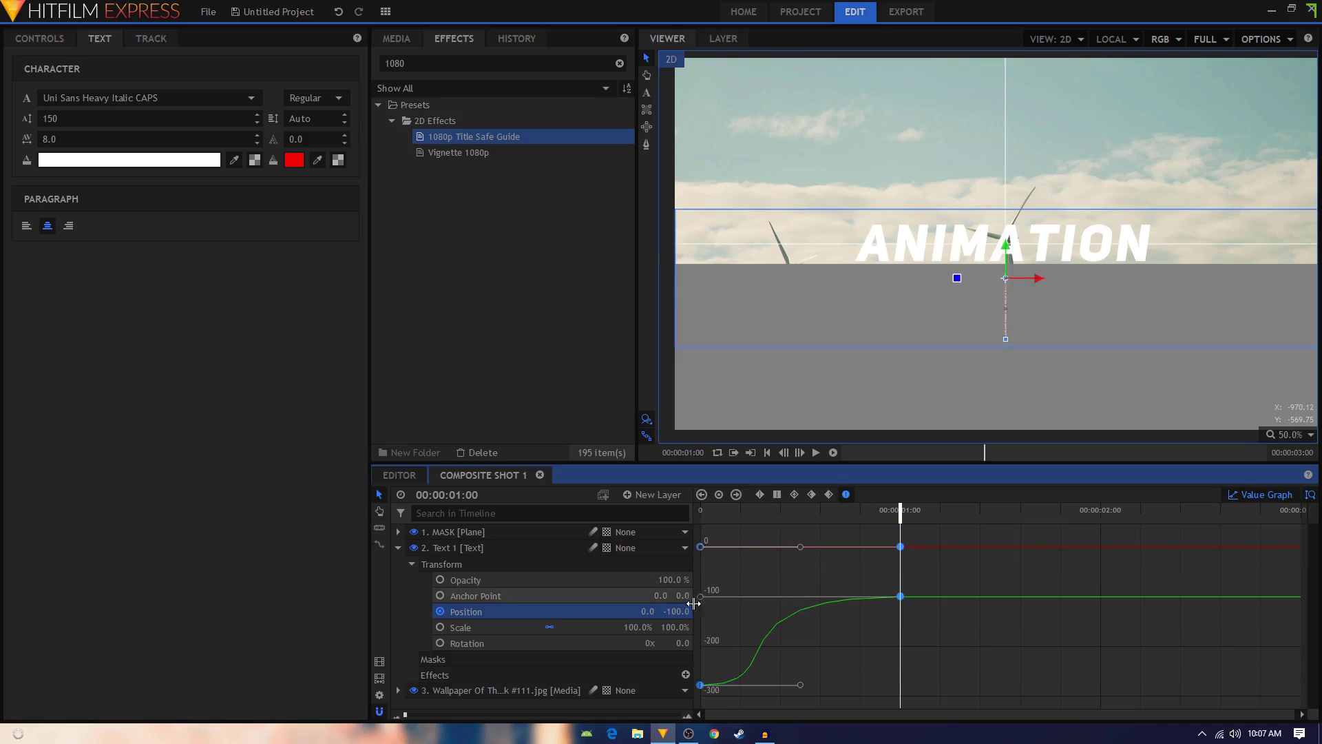
left_click_drag(800, 686, 737, 685)
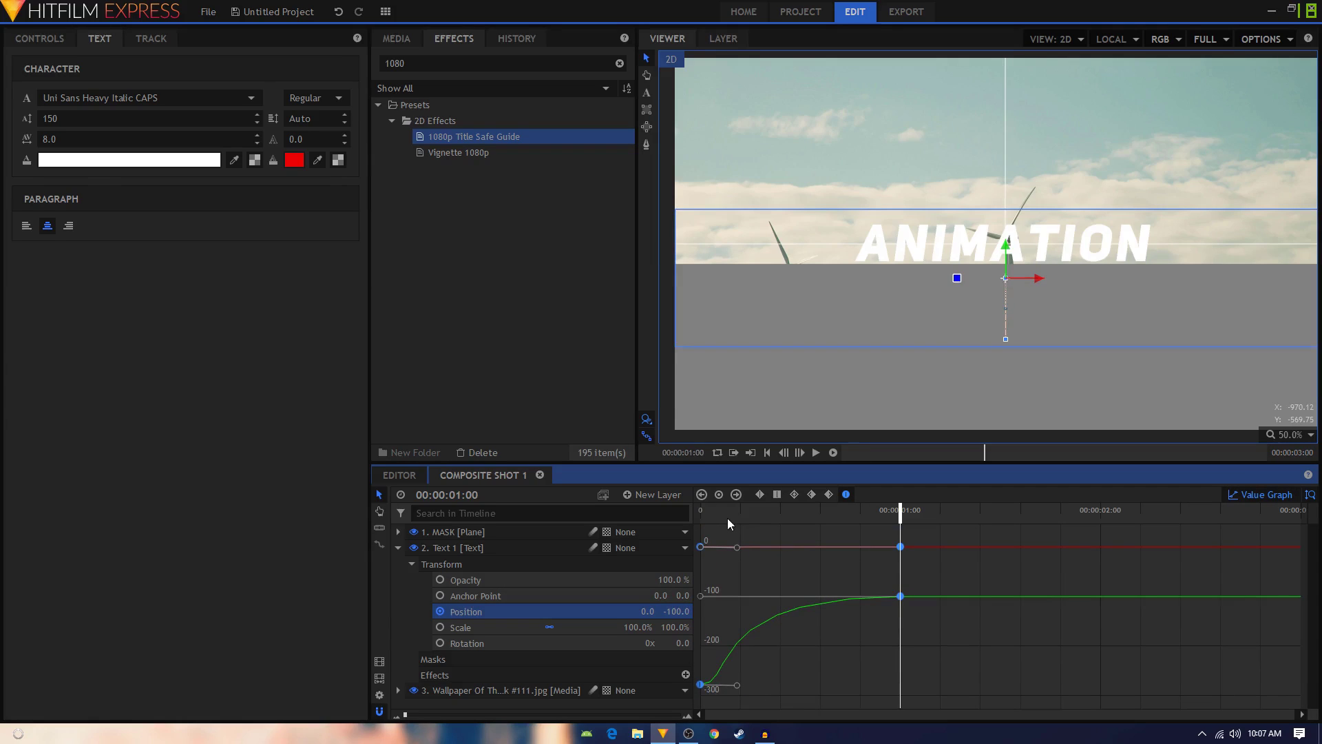
left_click(703, 515)
key("space")
key("space")
Hide the MASK layer and apply the Set Matte effect to Text 1
left_click(398, 548)
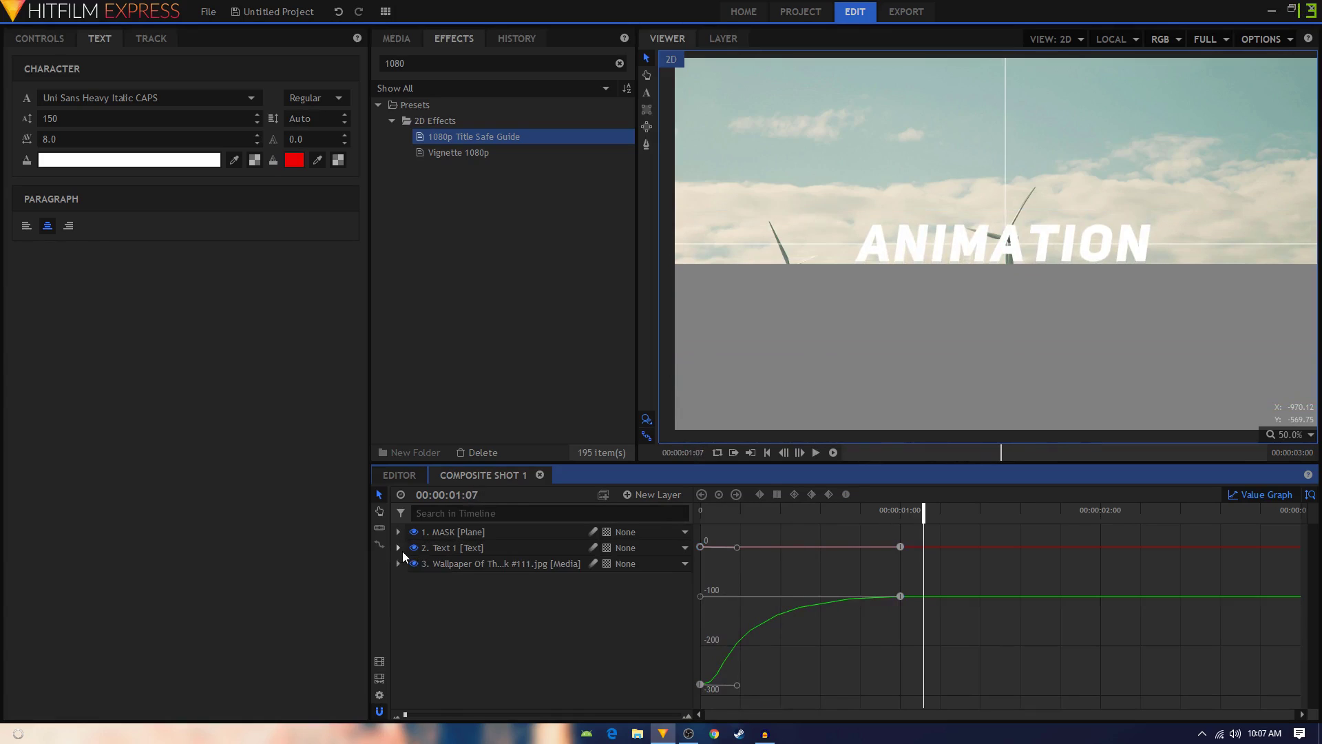
left_click(413, 531)
left_click(1234, 494)
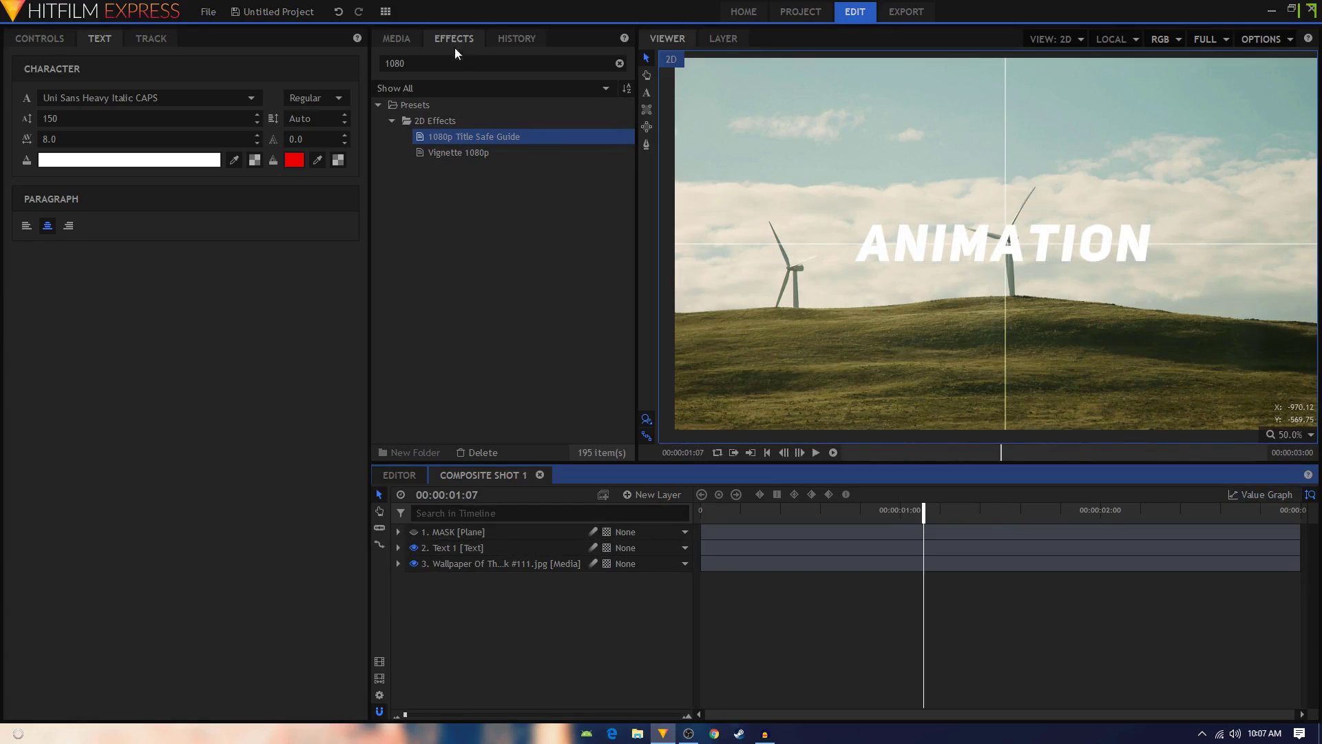
double_click(394, 63)
type("set")
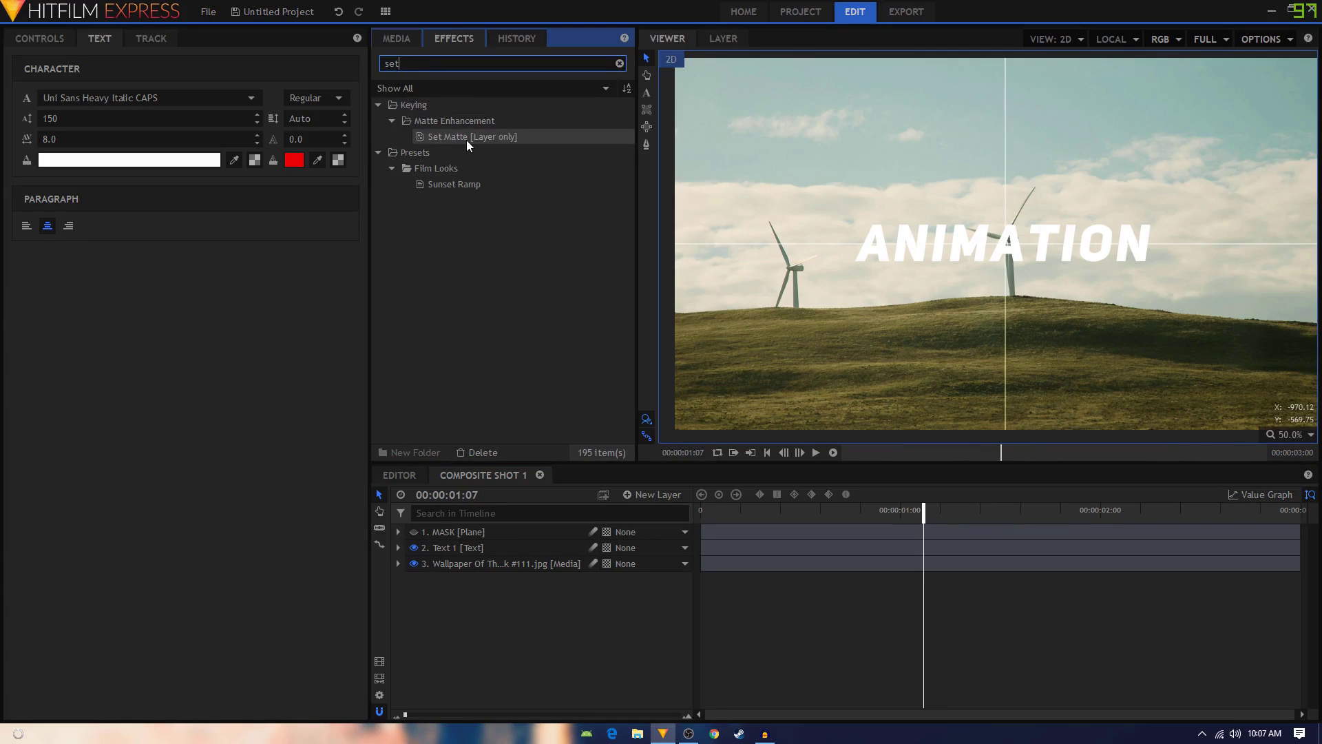
left_click_drag(466, 139, 454, 547)
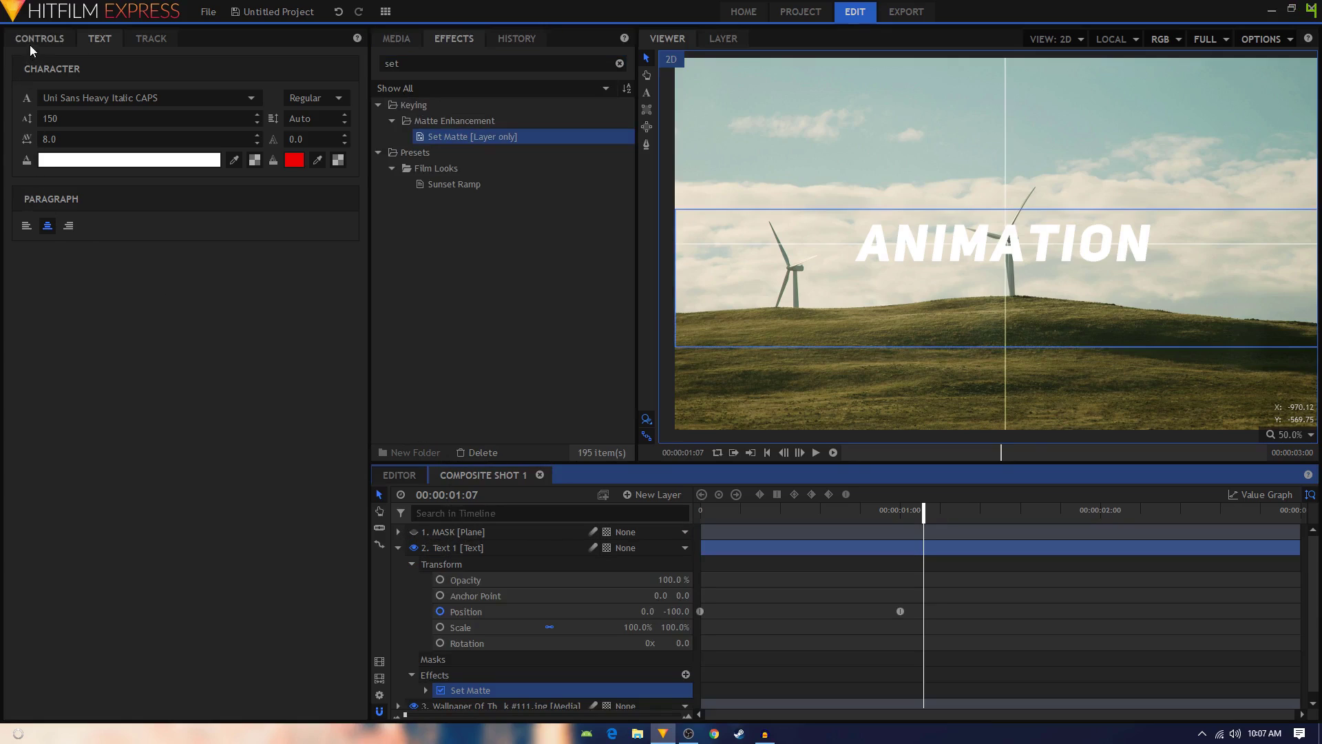
Set the Set Matte Source Layer to 1. MASK and Blend to Subtract
left_click(31, 39)
left_click(24, 170)
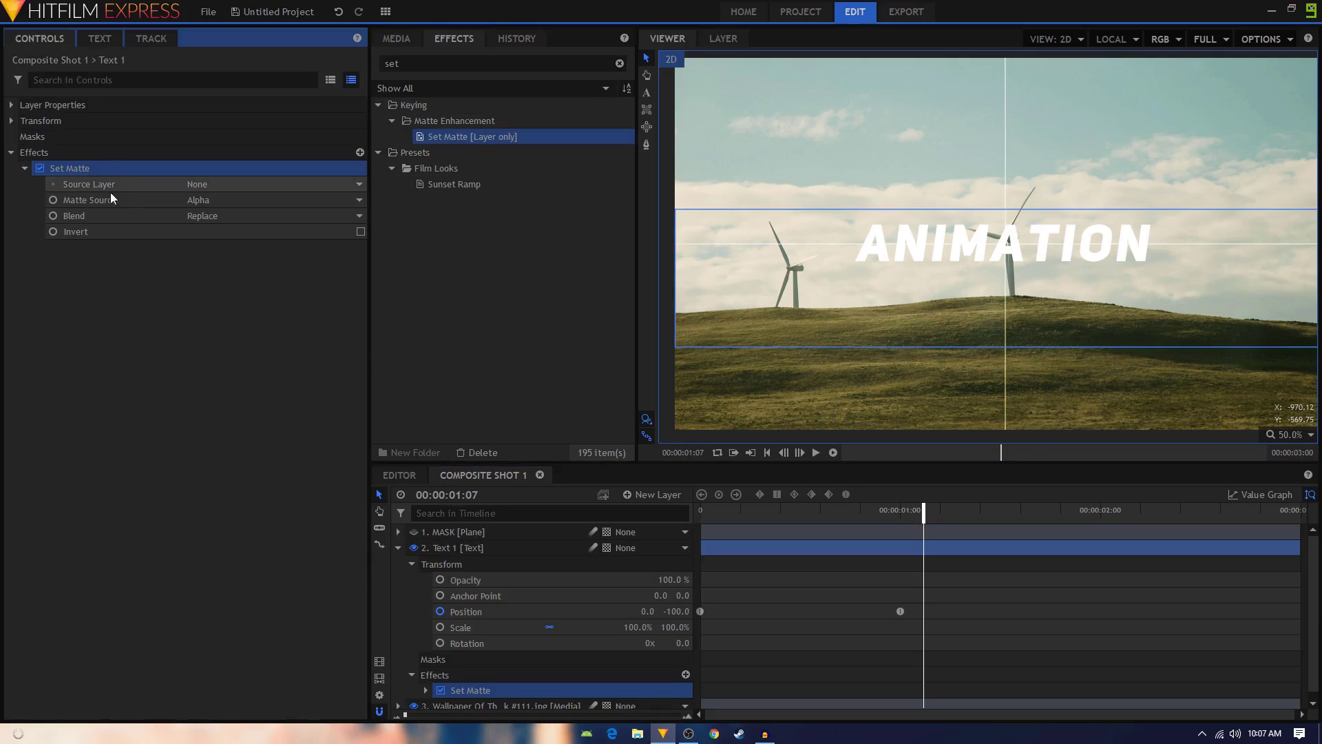
left_click(197, 185)
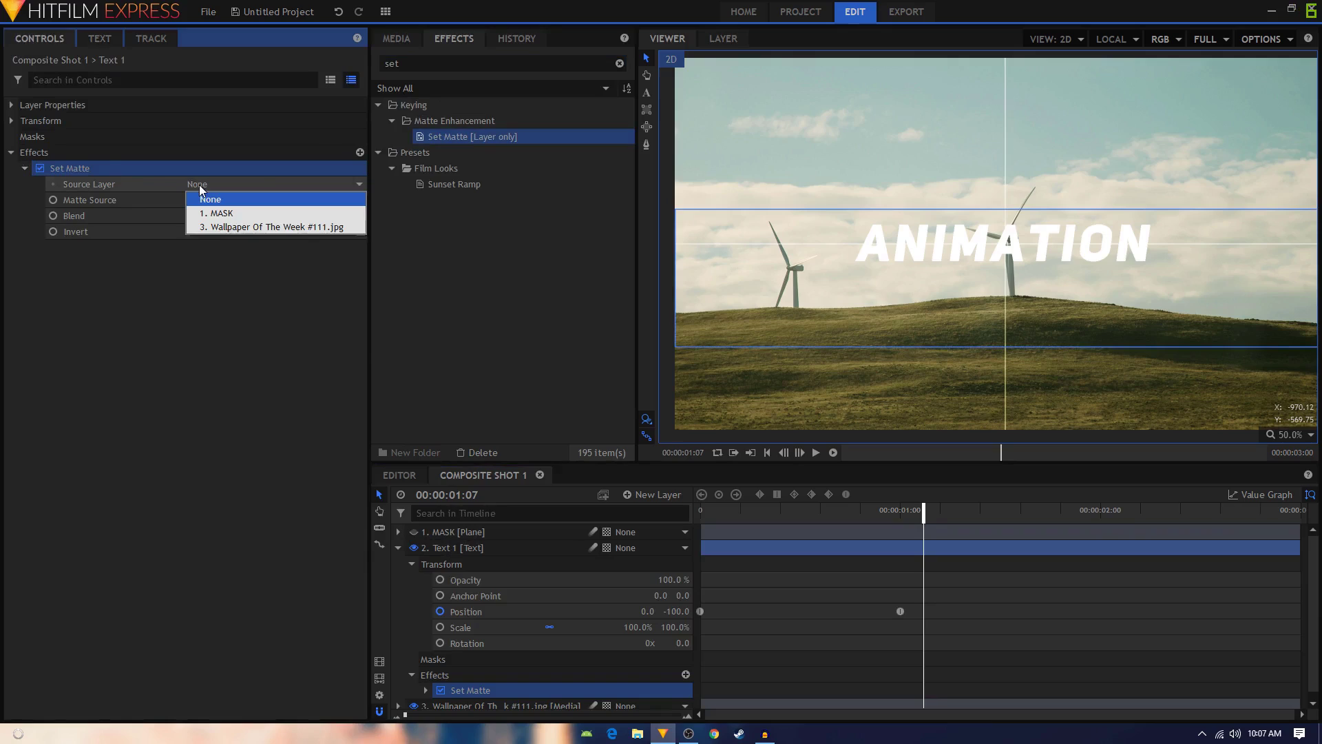
left_click(224, 215)
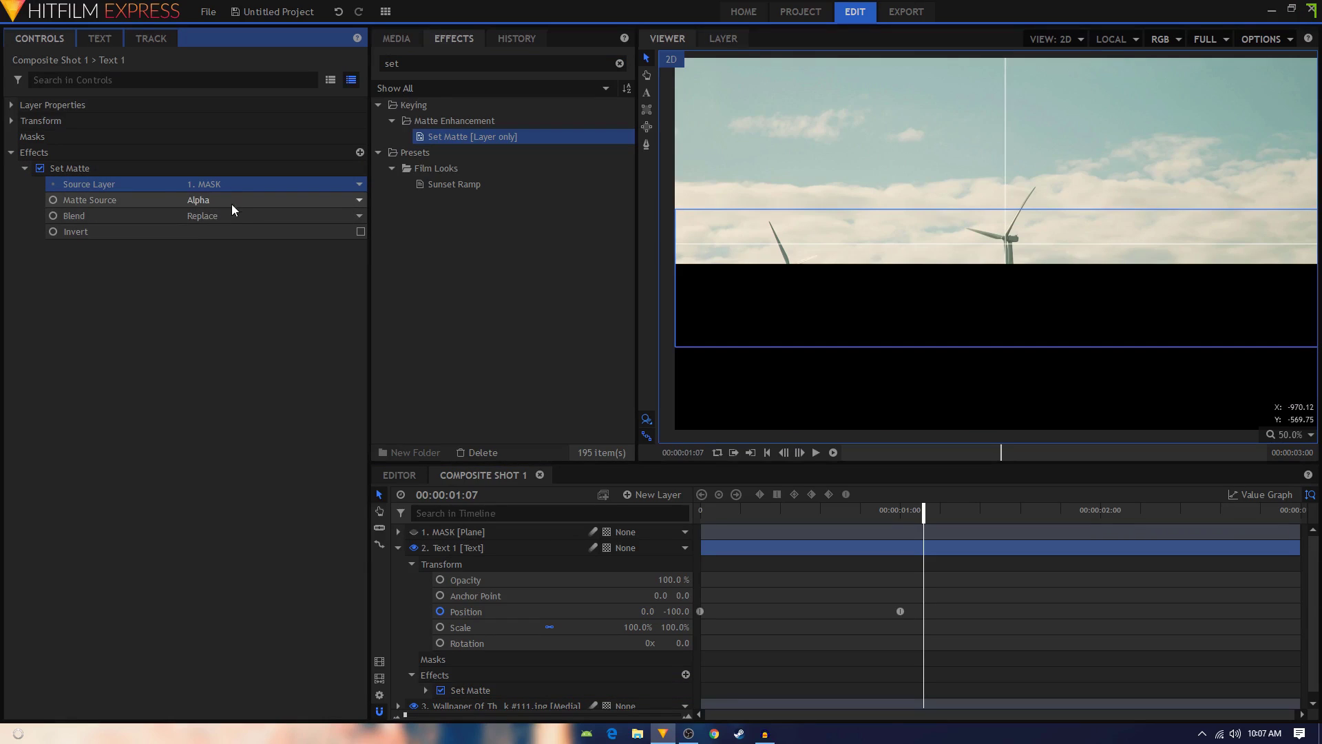
left_click(205, 215)
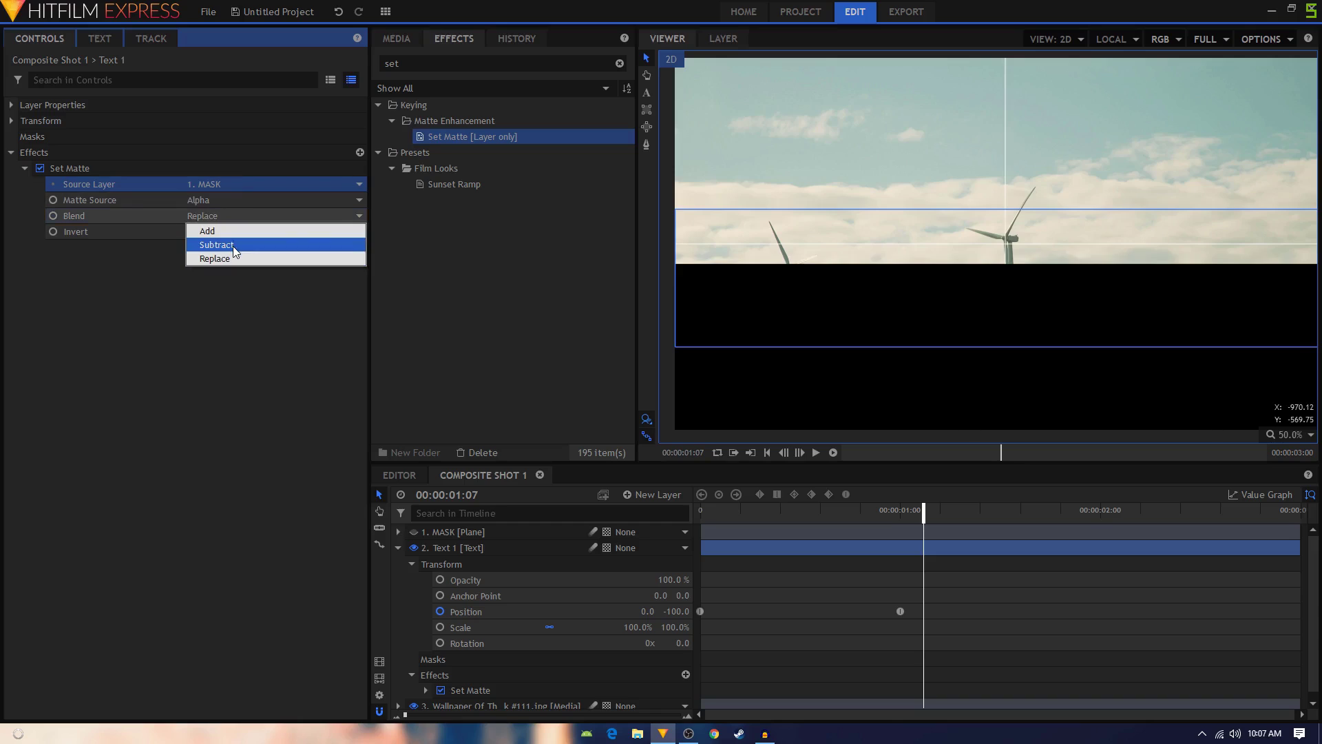
left_click(233, 246)
Play the animation from the start to check the matte
left_click(398, 547)
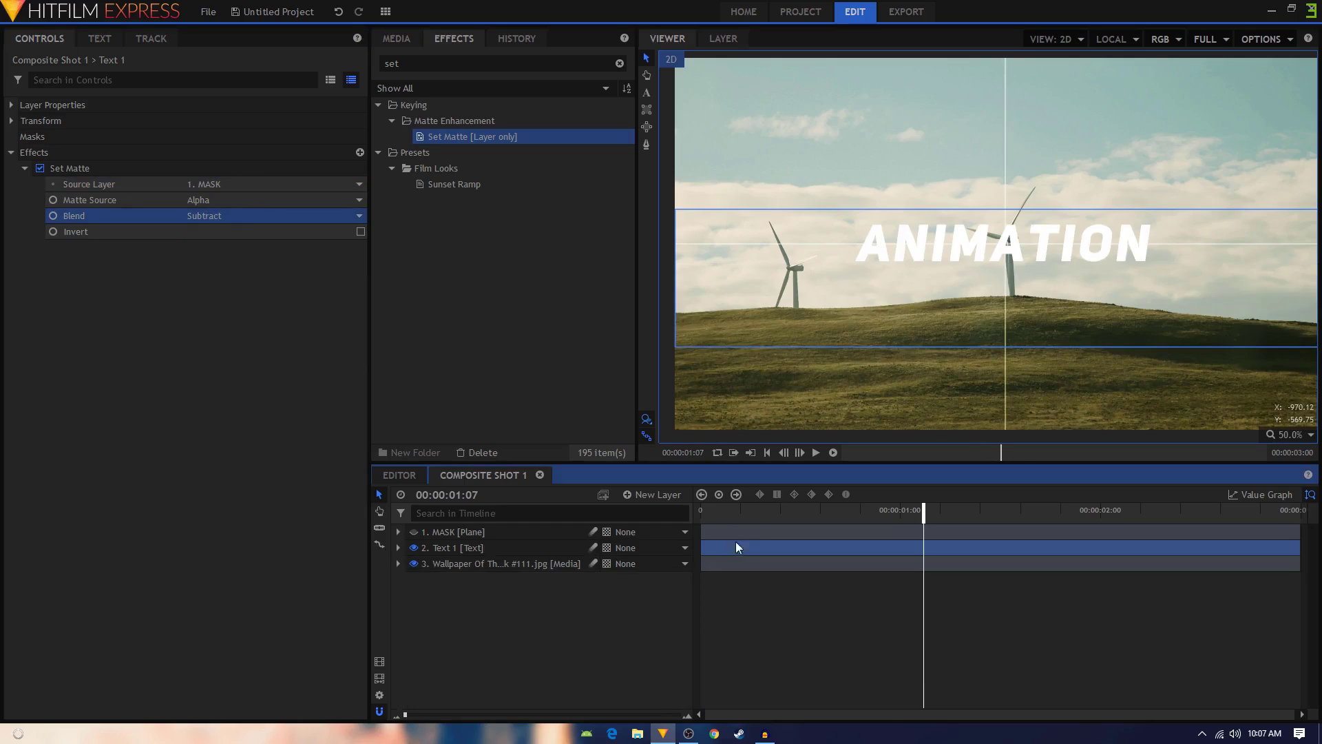
left_click(701, 510)
left_click(629, 633)
key("space")
left_click(481, 532)
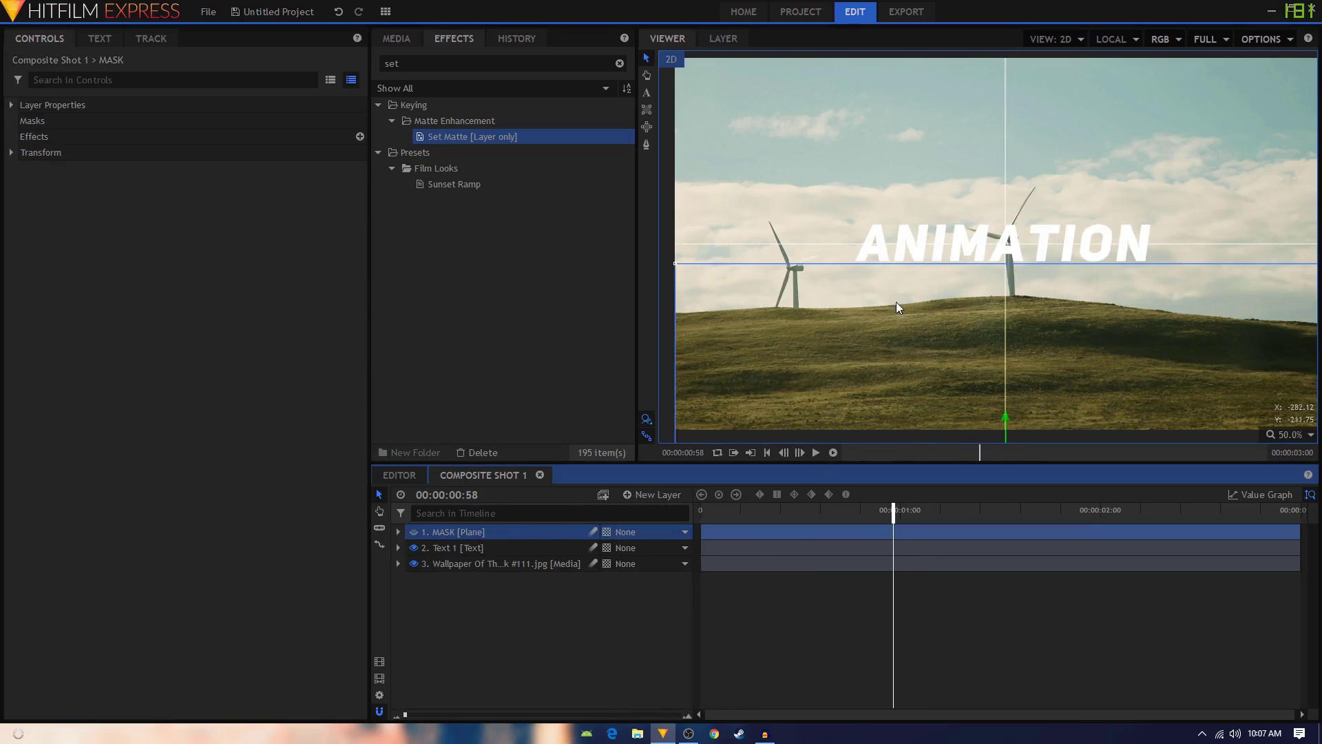
key("Home")
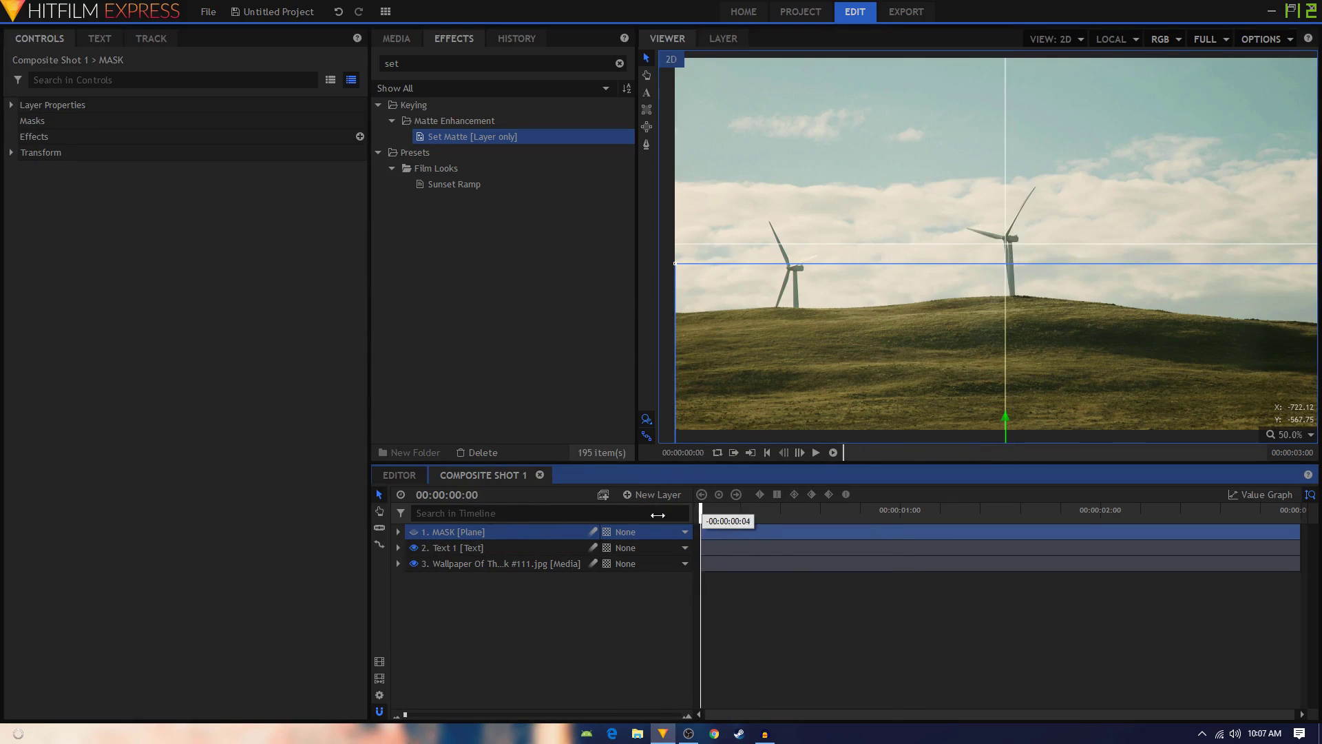
key("space")
key("space")
Duplicate the Text 1 layer and rename the upper copy Text 2
left_click(577, 613)
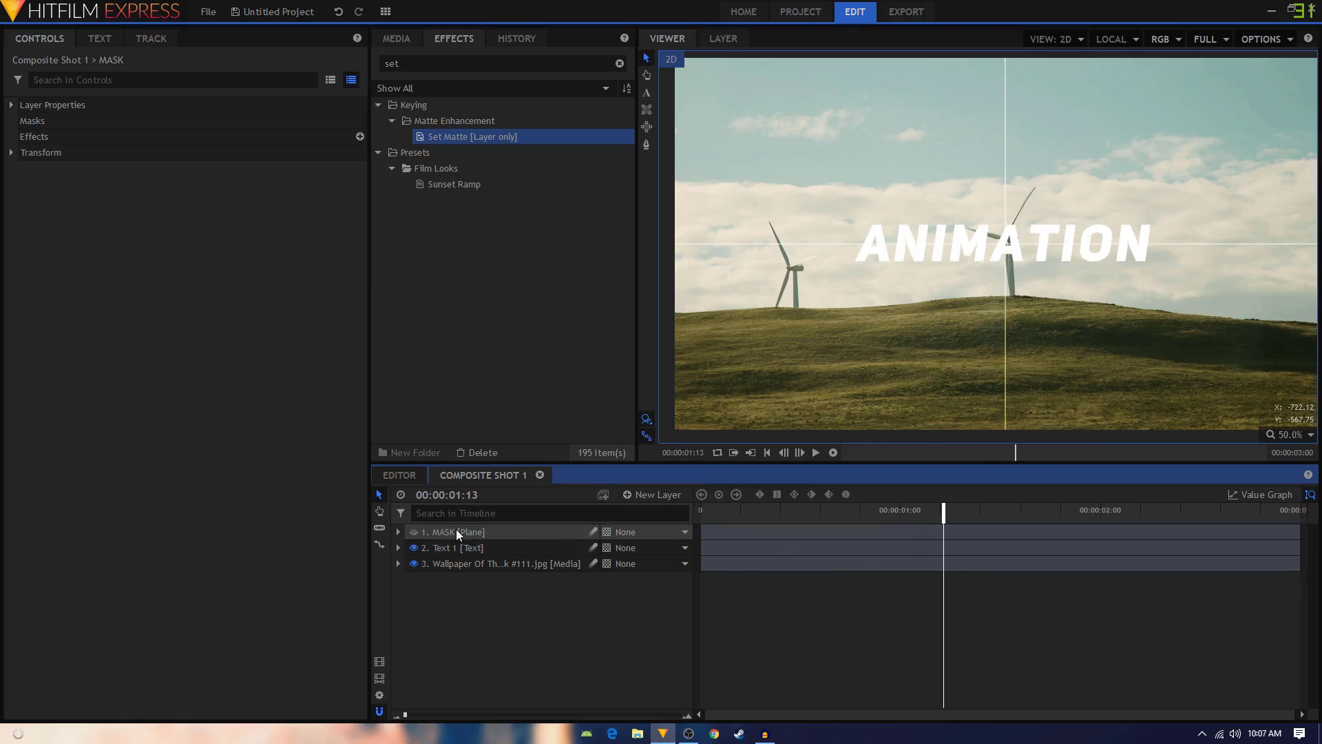
left_click(458, 548)
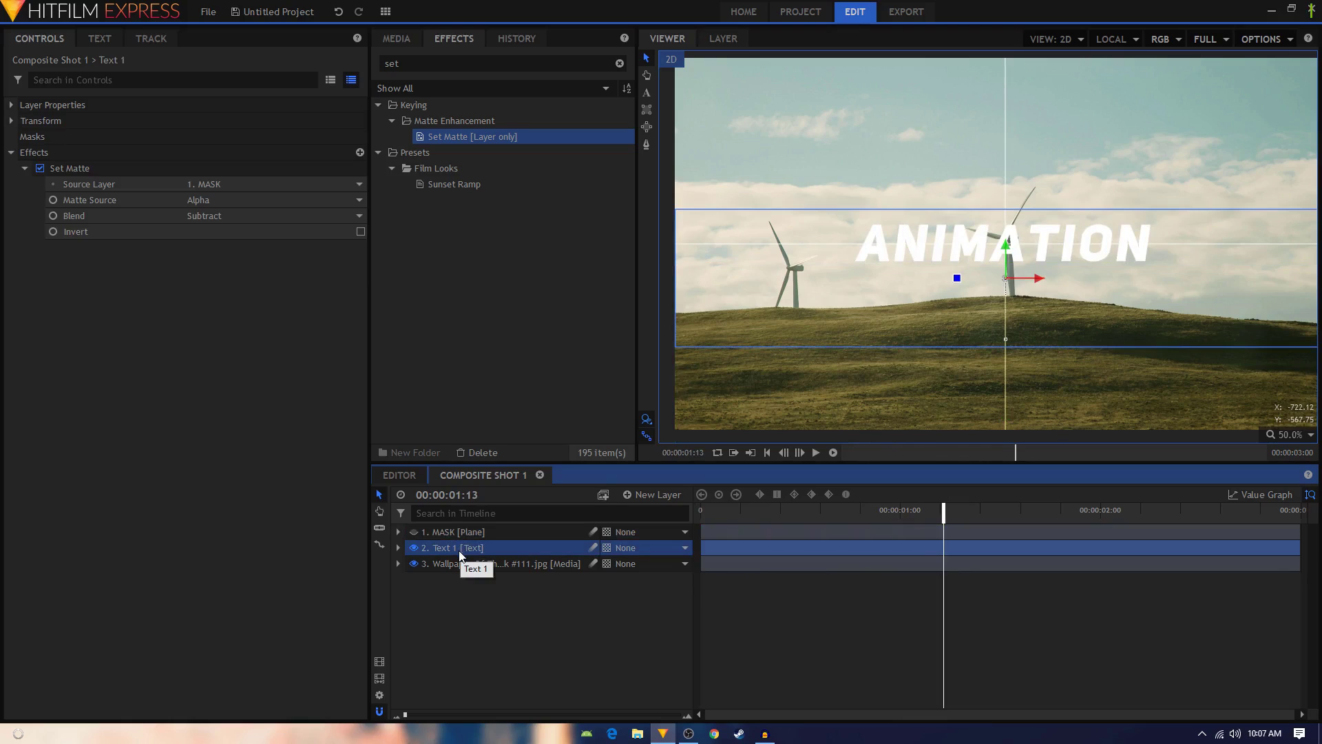
key("ctrl+d")
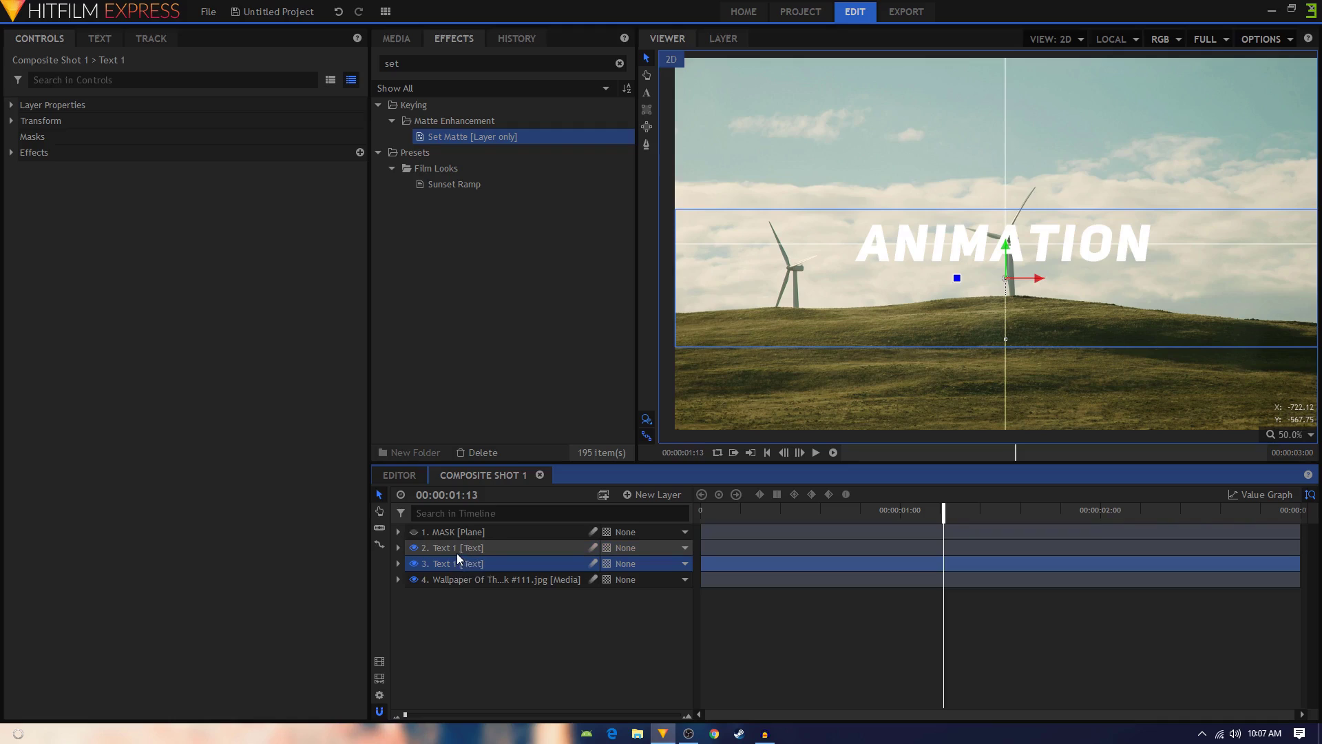
left_click(454, 553)
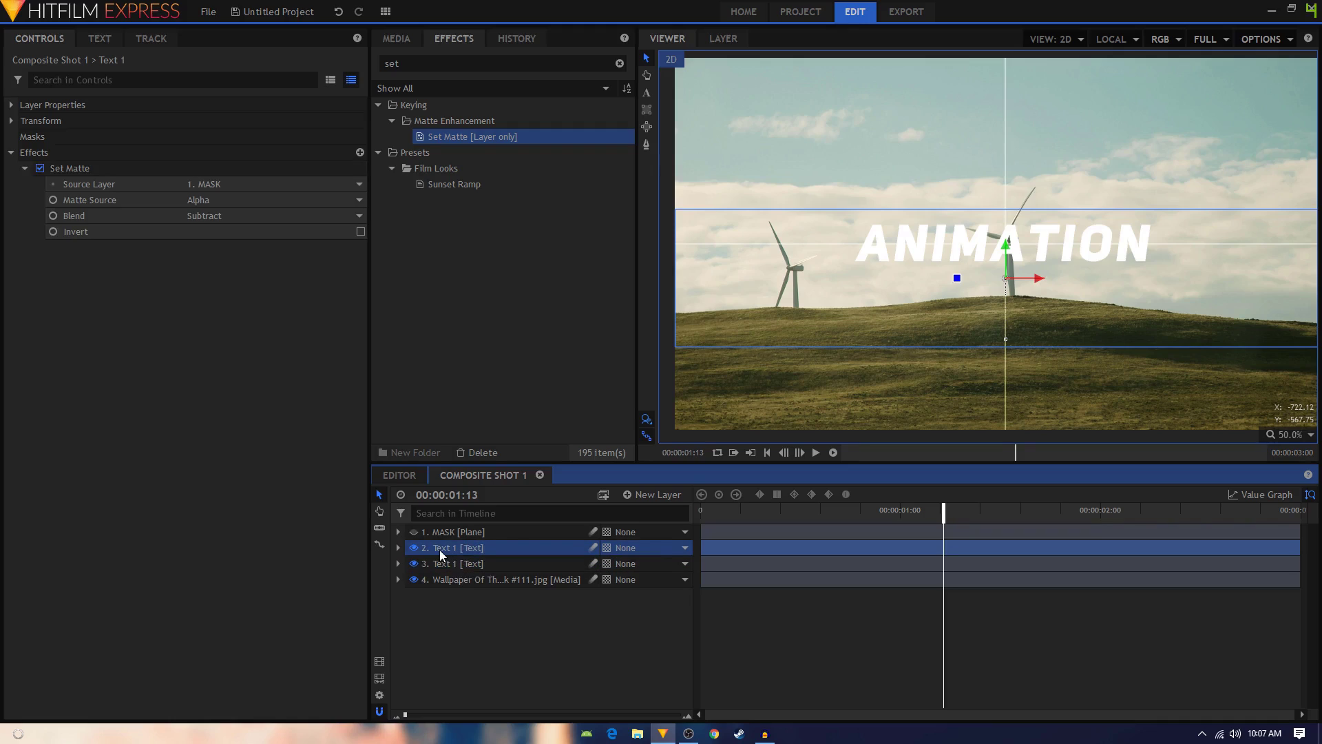
right_click(487, 548)
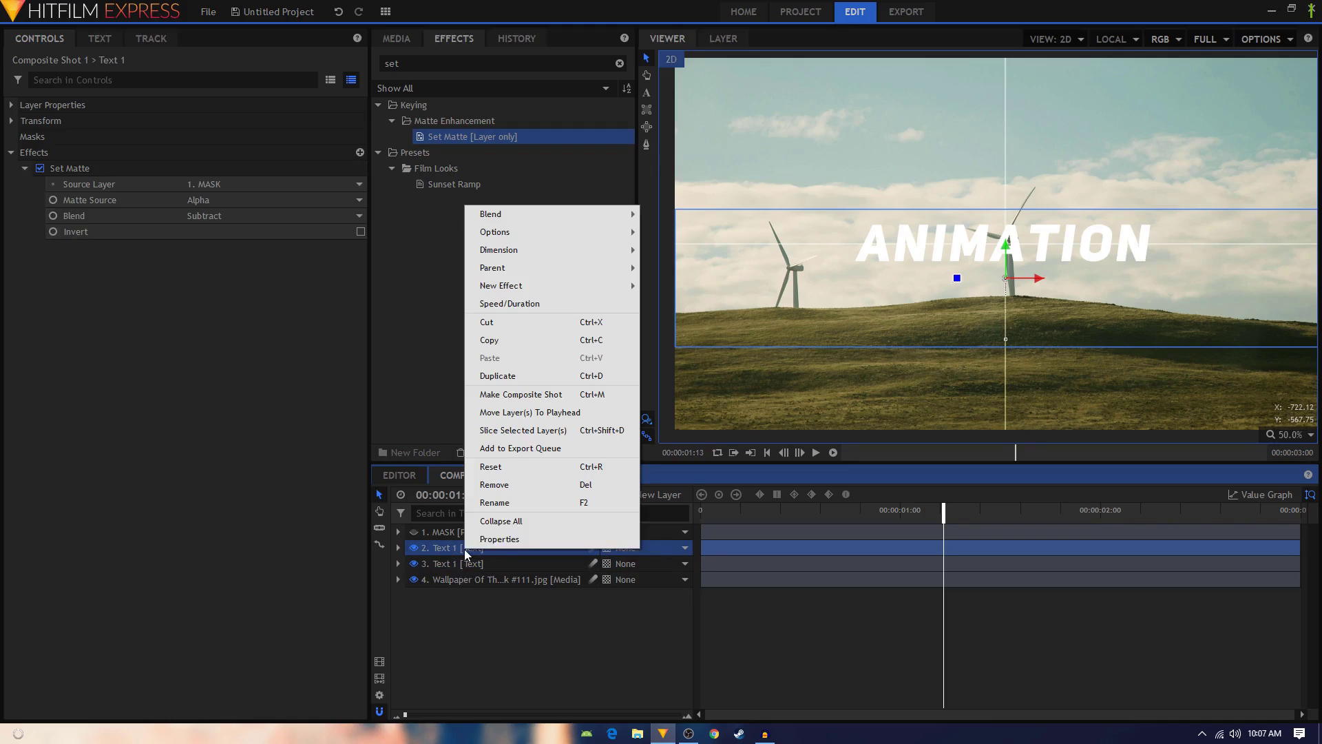
left_click(485, 500)
type("2")
key("Return")
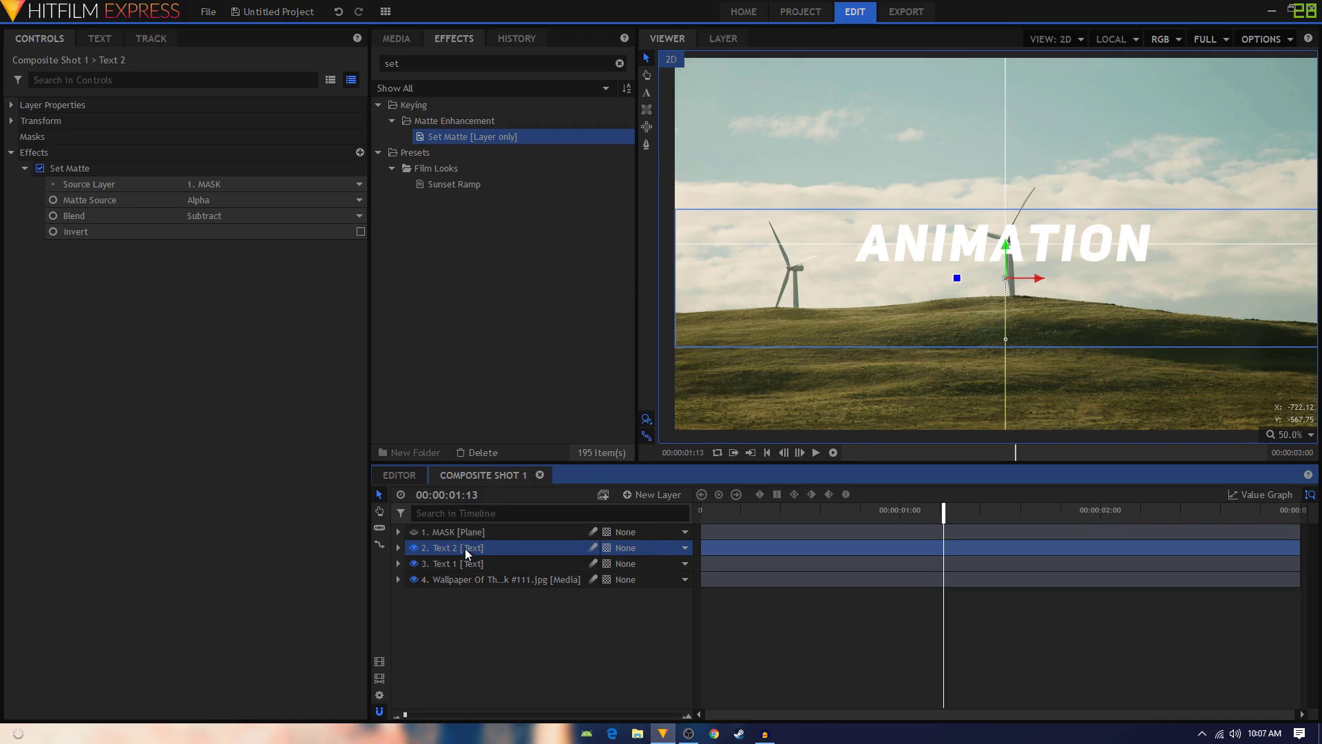
Delete the starting Position keyframe from Text 2
left_click(399, 548)
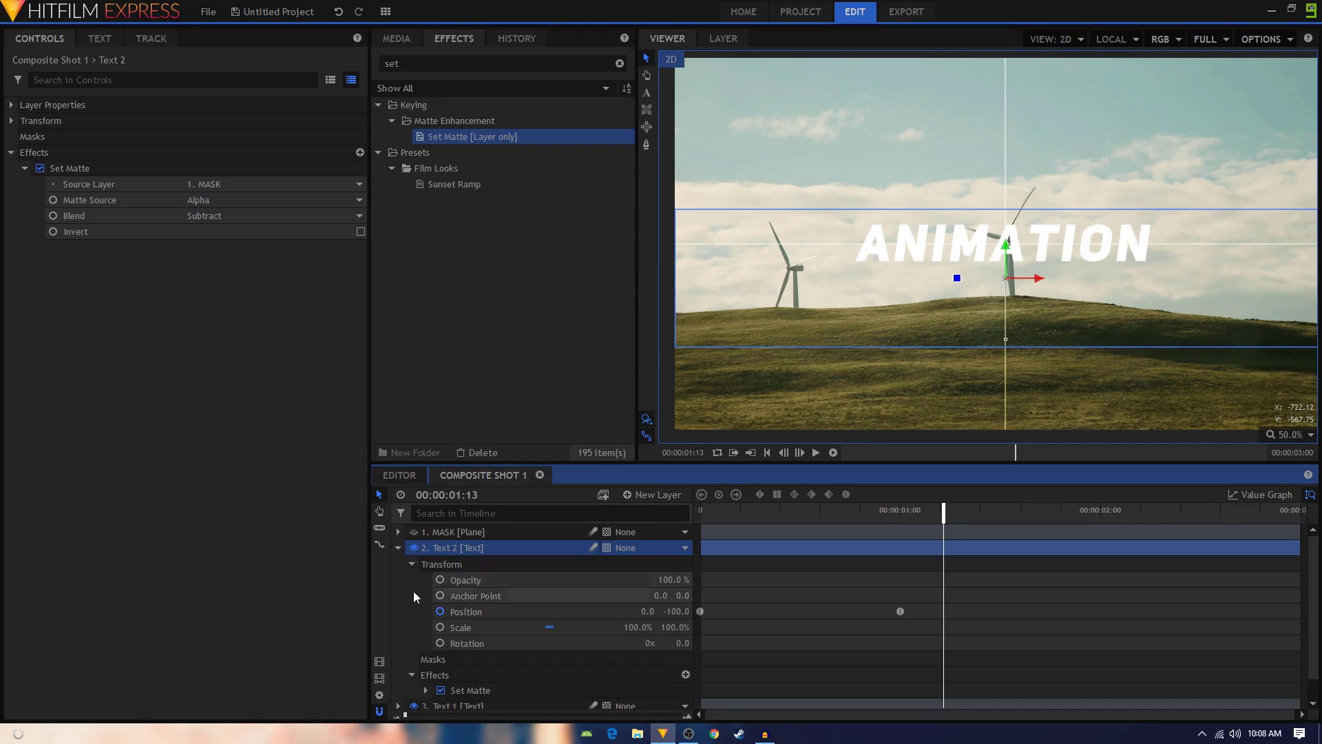
left_click(700, 611)
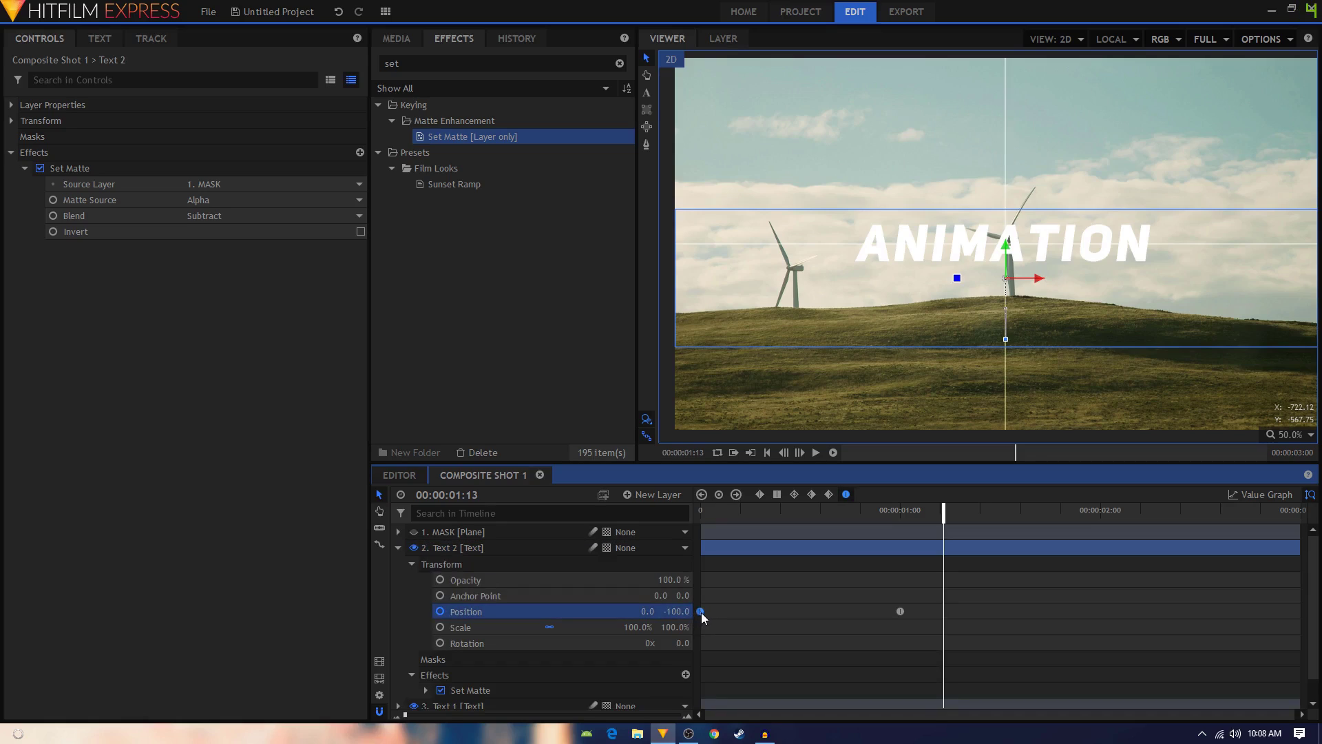
key("Delete")
left_click(398, 547)
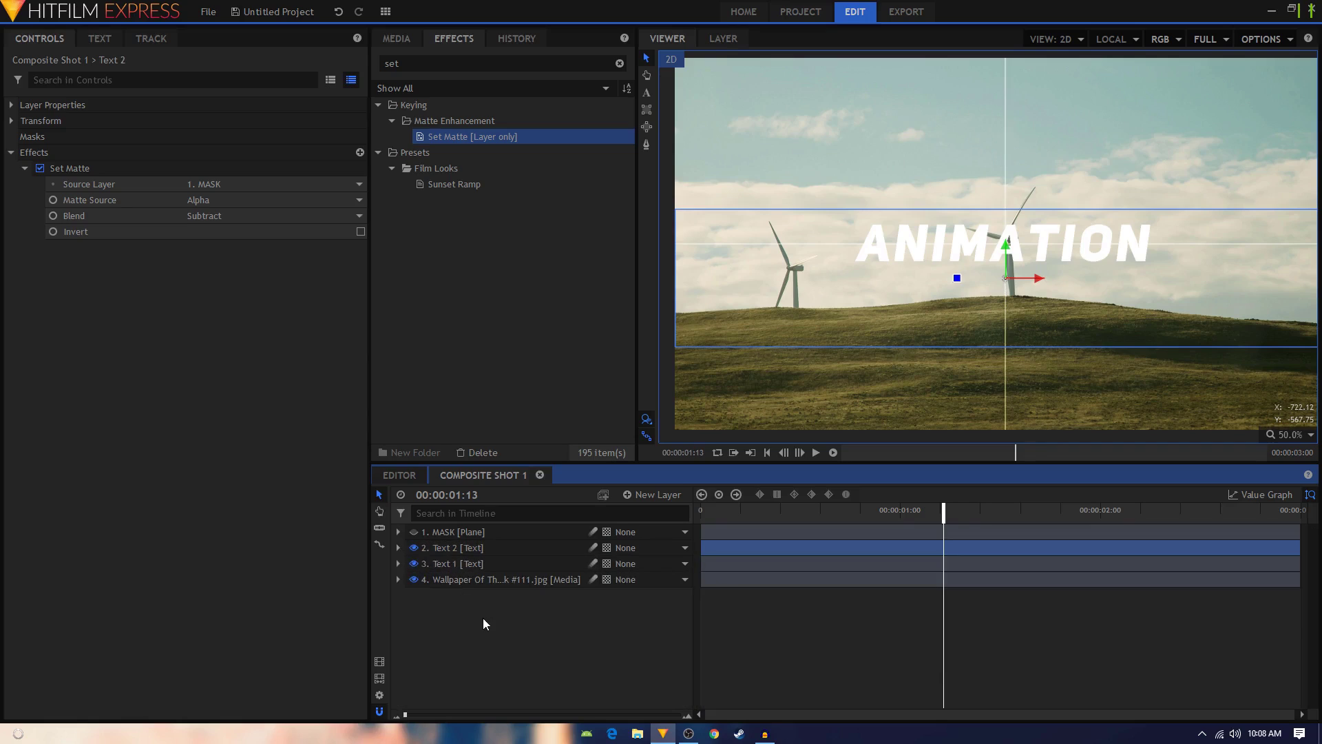
Shift the Text 2 clip to begin at one second and scrub the animation around it
left_click(442, 548)
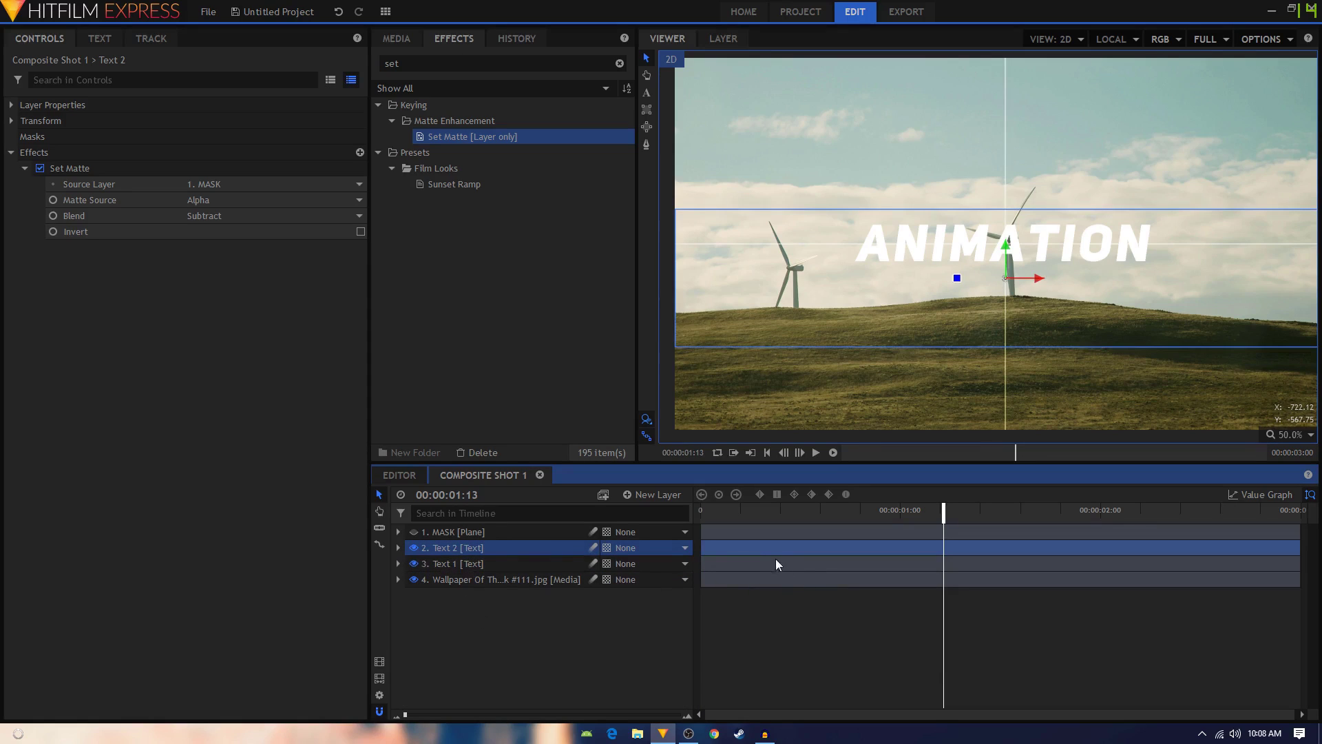
left_click_drag(729, 547, 927, 555)
left_click_drag(902, 510, 898, 515)
key("Right")
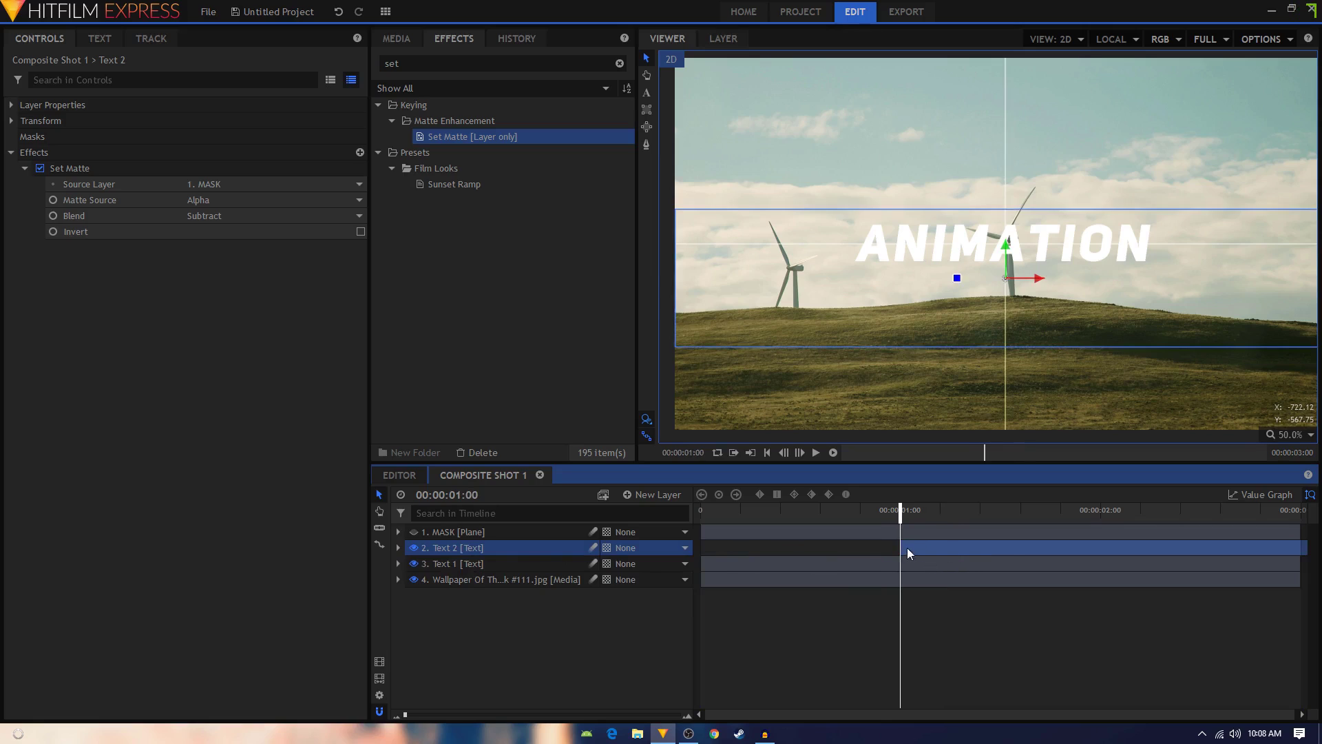
left_click_drag(768, 517, 932, 532)
Add a new plane layer named BOX and give it a bright, fully saturated red
left_click(678, 497)
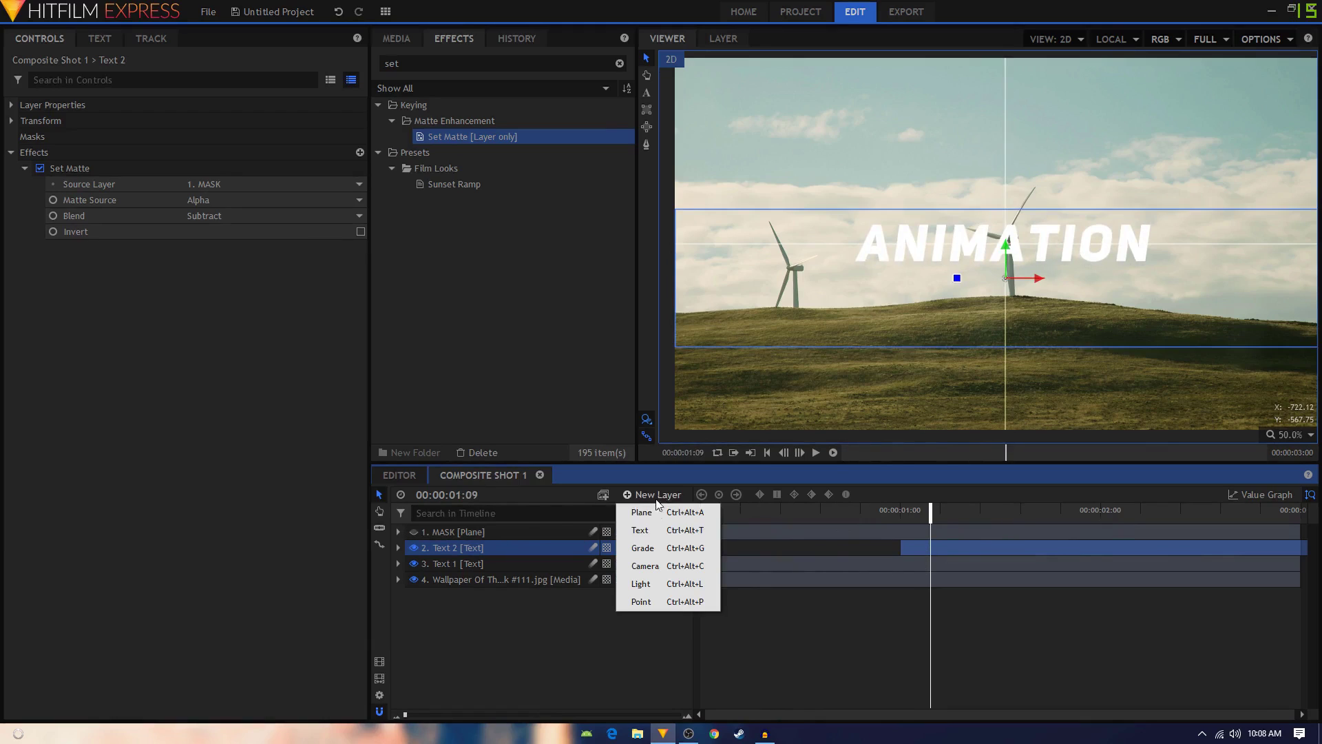
left_click(644, 510)
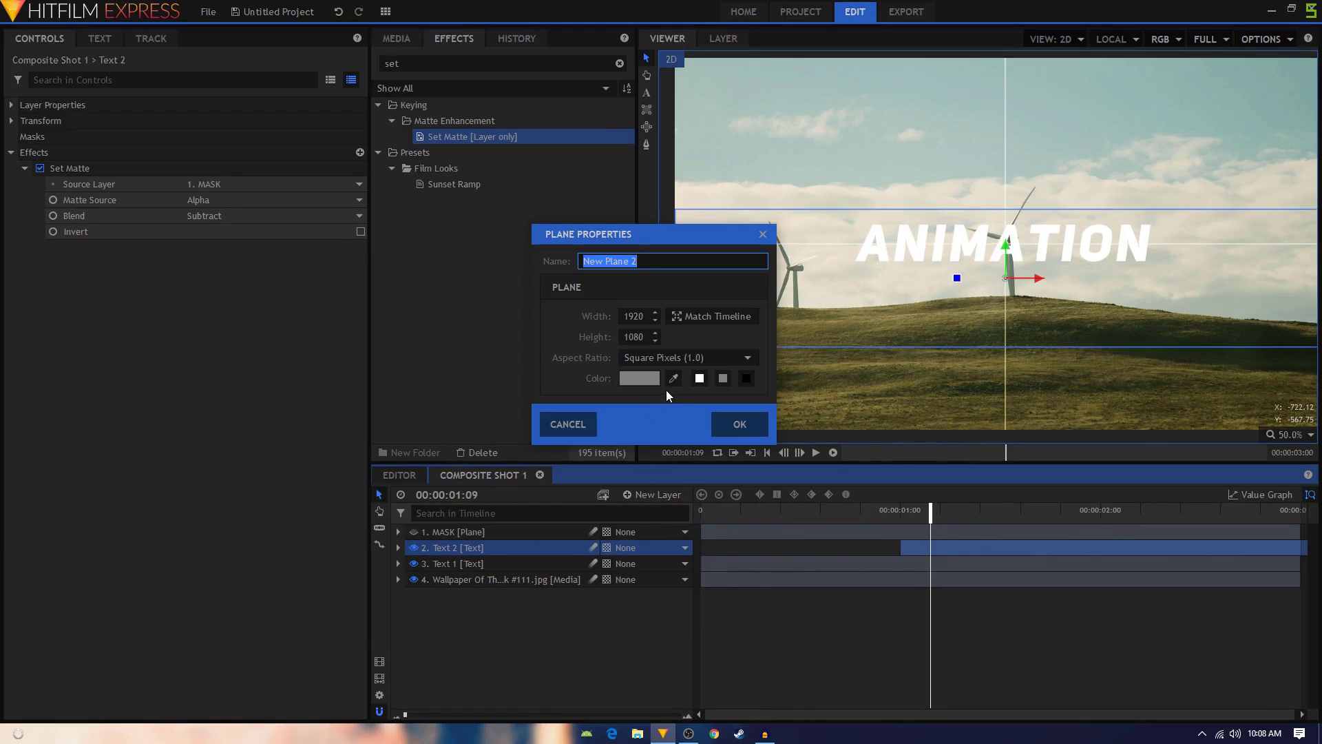
type("BOX")
left_click(642, 379)
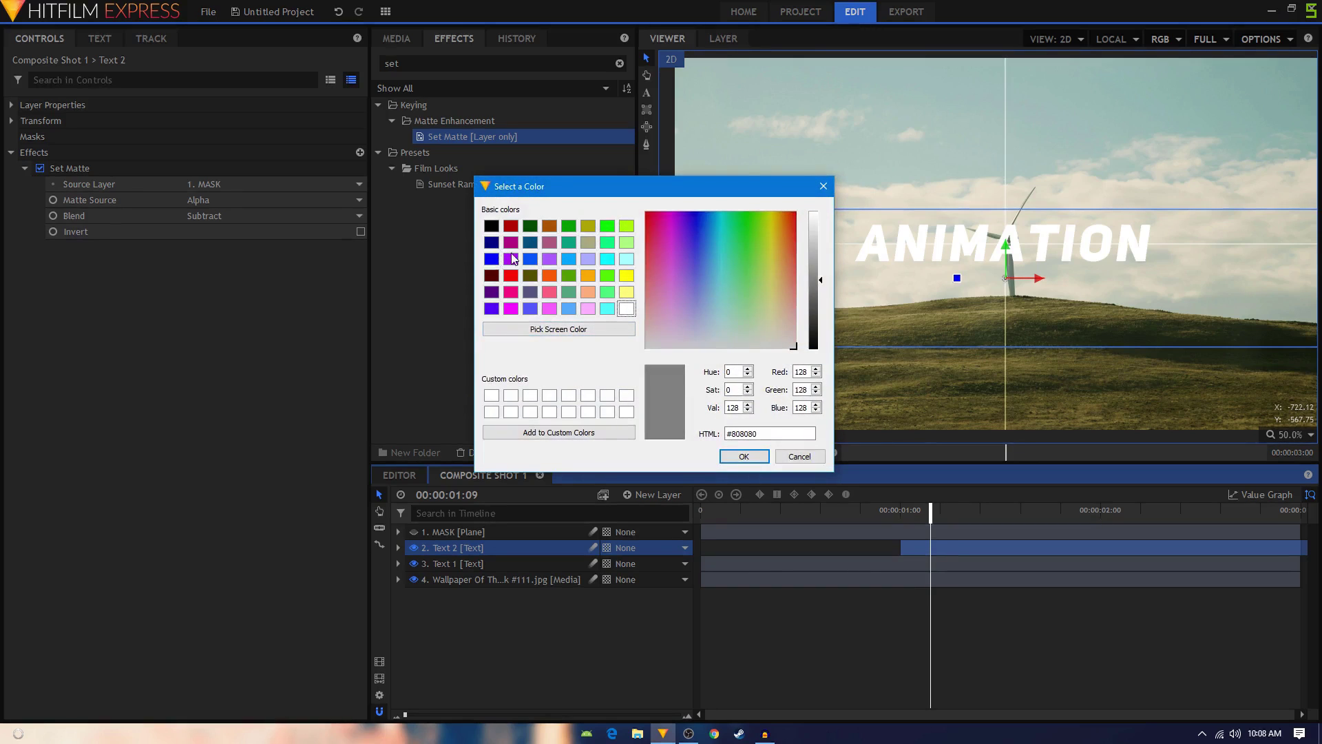
left_click(648, 243)
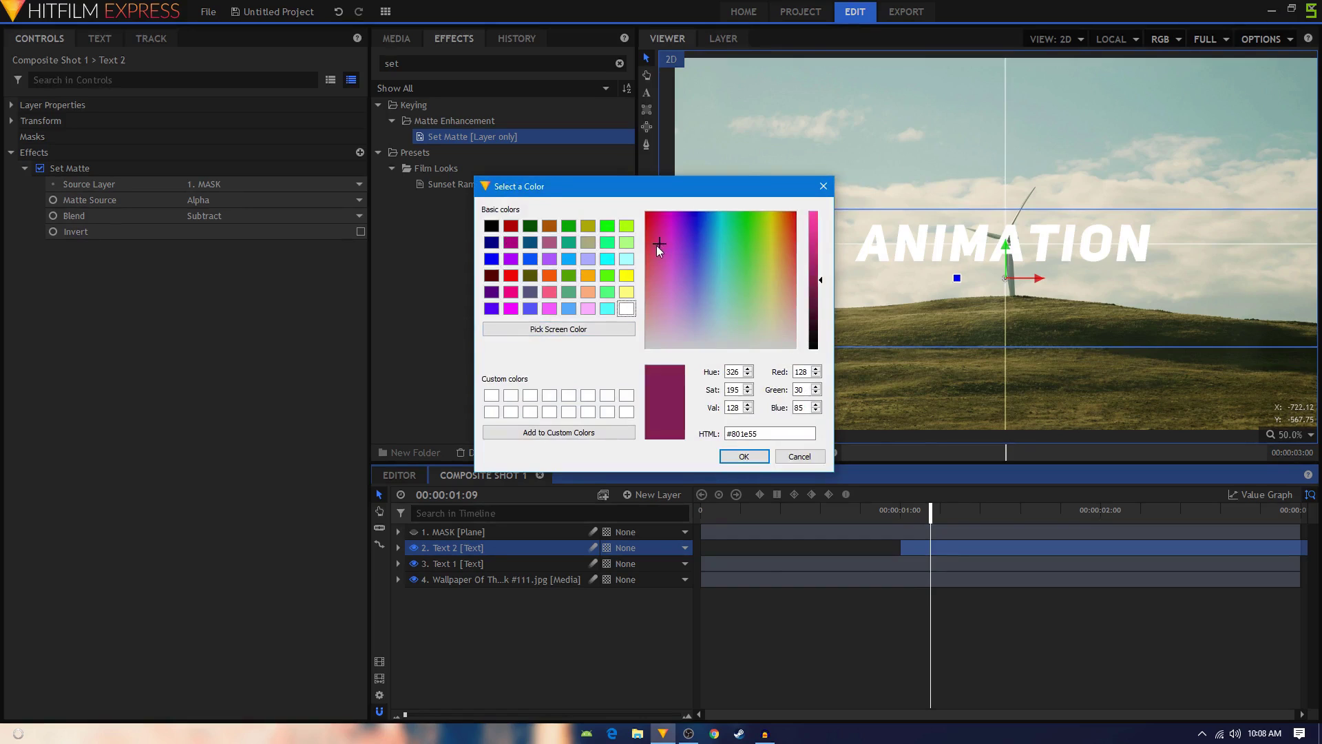
left_click(648, 235)
left_click_drag(819, 280, 820, 212)
left_click(742, 454)
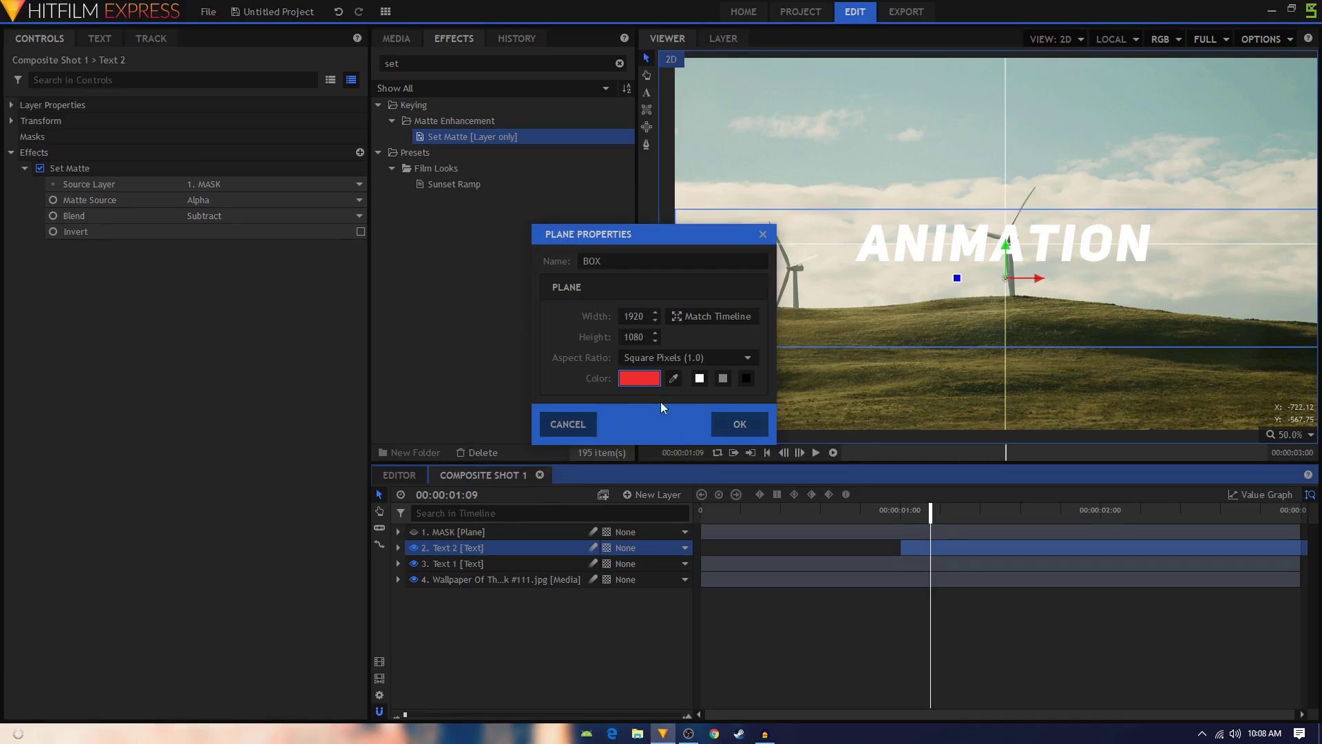
Soften the plane colour to a lighter red (#ff494c) and create the BOX plane
left_click(639, 378)
left_click(646, 239)
left_click_drag(646, 238, 644, 259)
left_click(732, 457)
left_click(680, 428)
Scale BOX to 49% x 15% at 100% opacity and park the playhead at 00:00:01:00
left_click(398, 531)
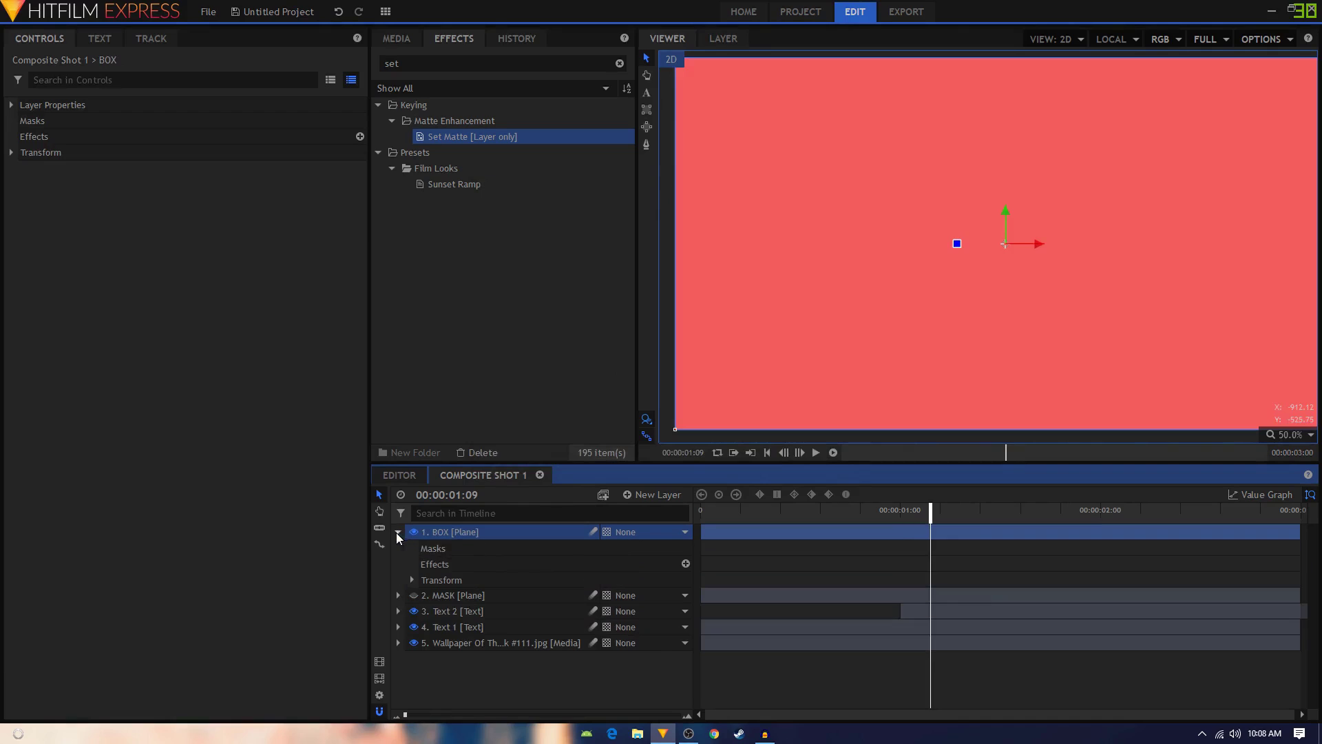
left_click(411, 579)
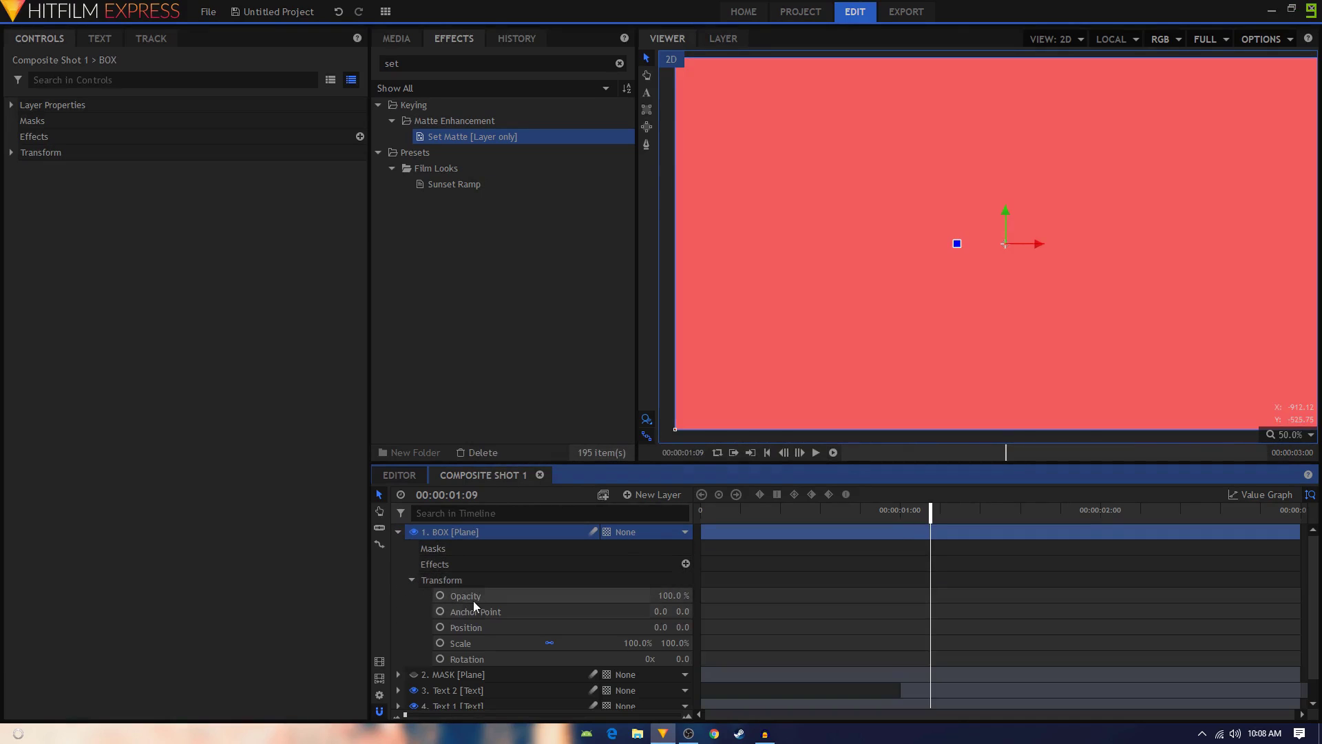
left_click(549, 643)
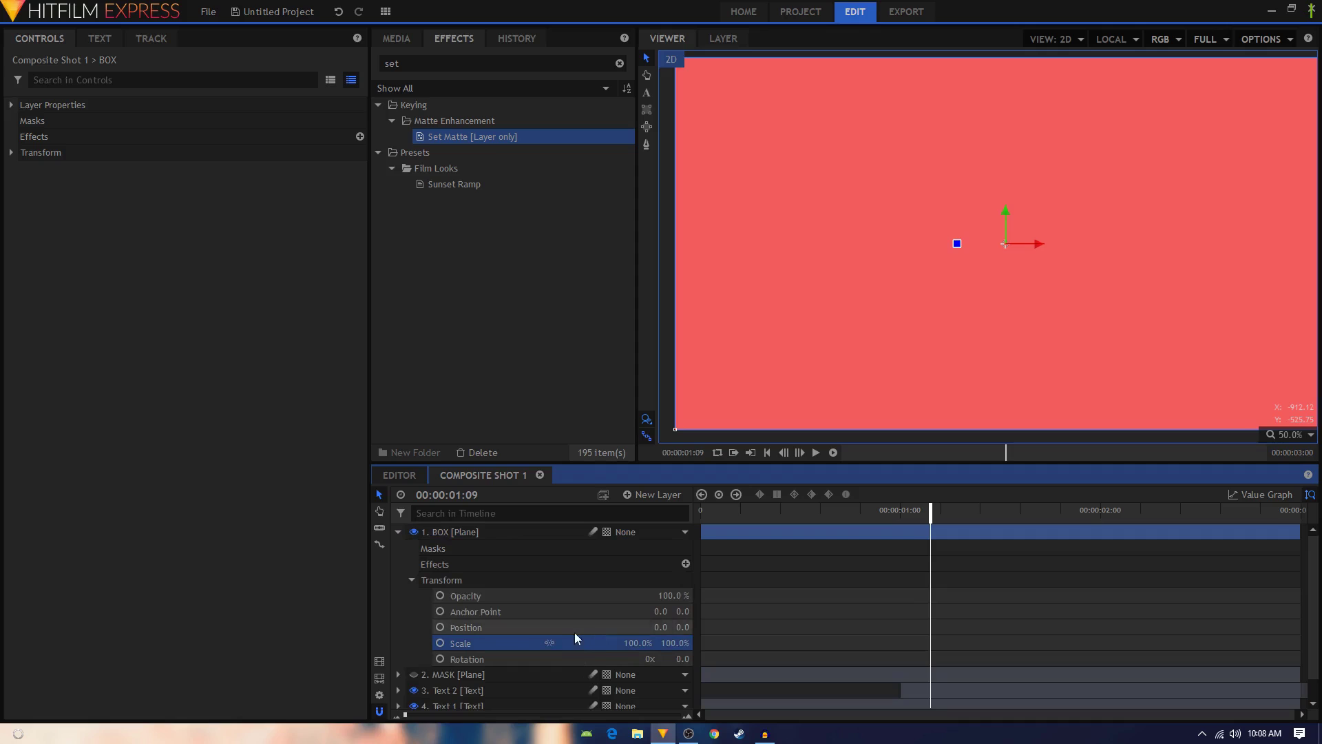
mouse_move(668, 640)
left_mouse_down()
mouse_move(626, 640)
mouse_move(668, 641)
left_mouse_up()
left_click_drag(671, 595, 641, 595)
left_click_drag(694, 645, 584, 642)
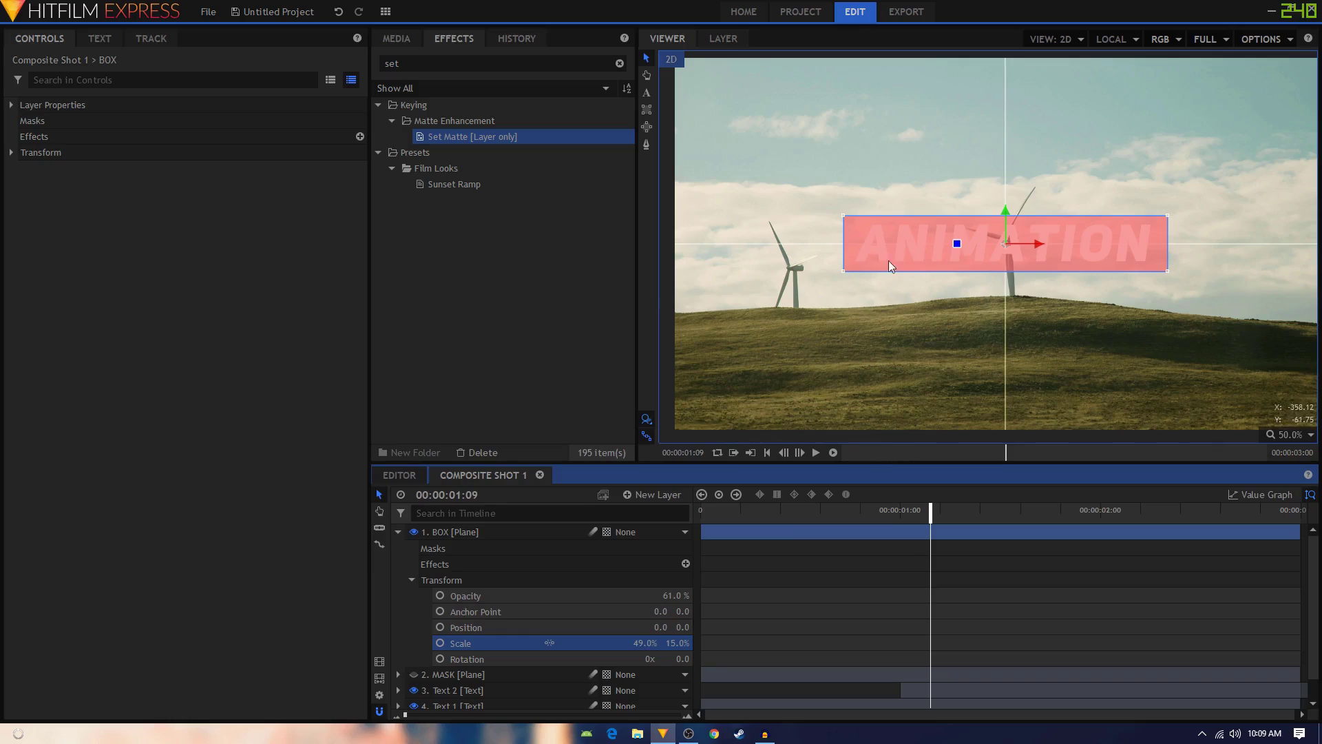
left_click_drag(671, 595, 695, 594)
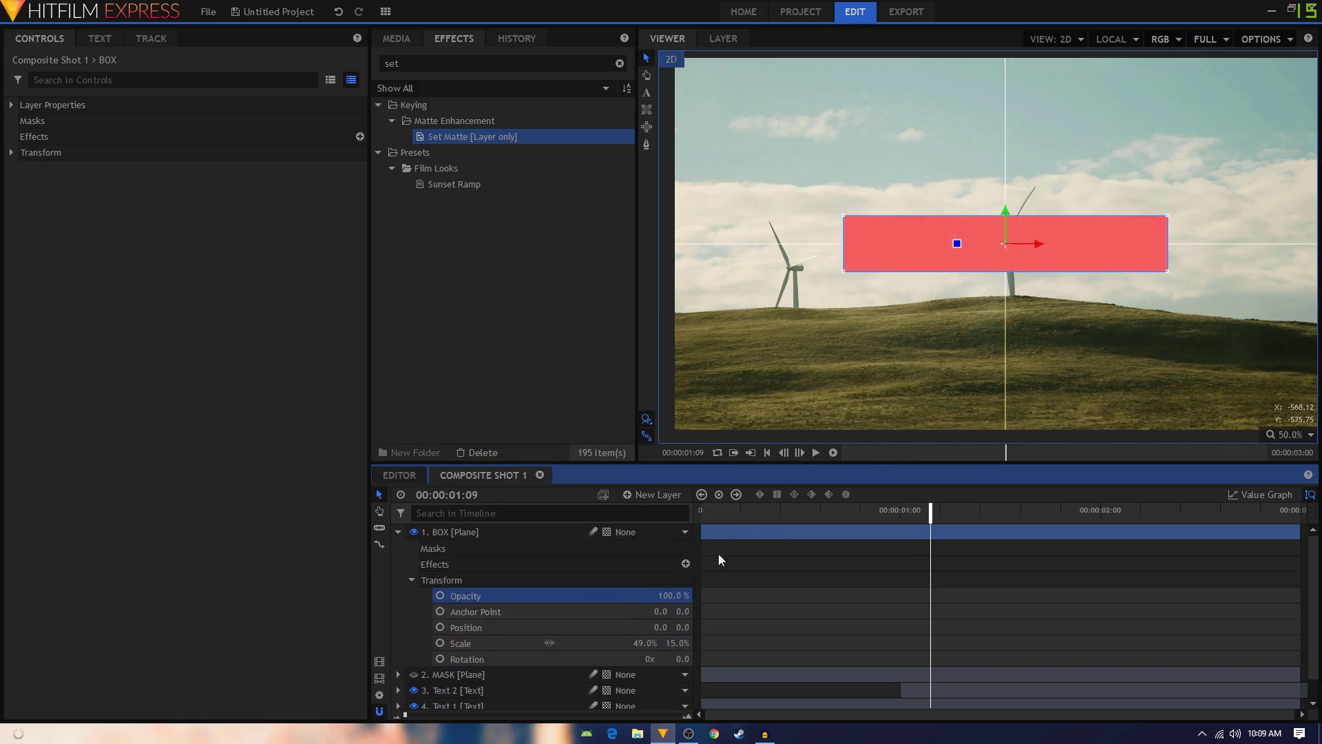
left_click(901, 513)
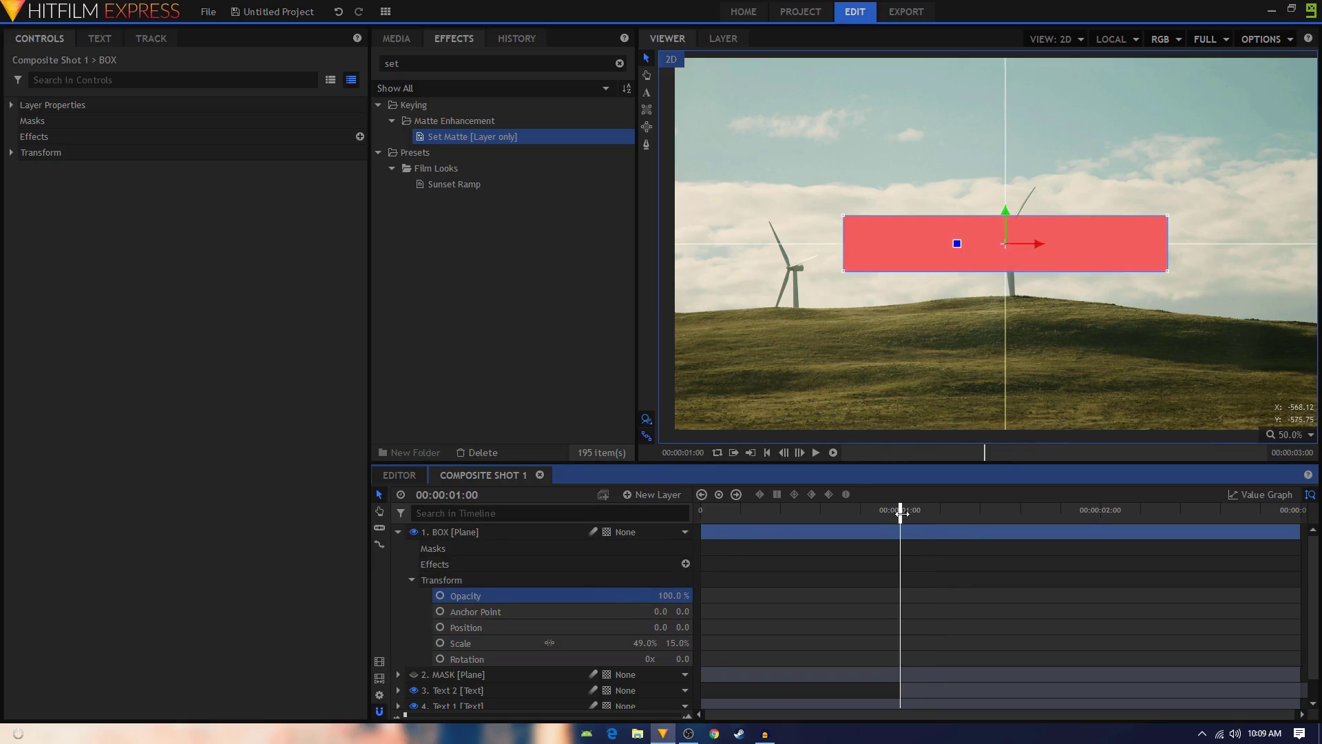
left_click_drag(902, 513, 901, 513)
scroll(991, 271, "up", 4)
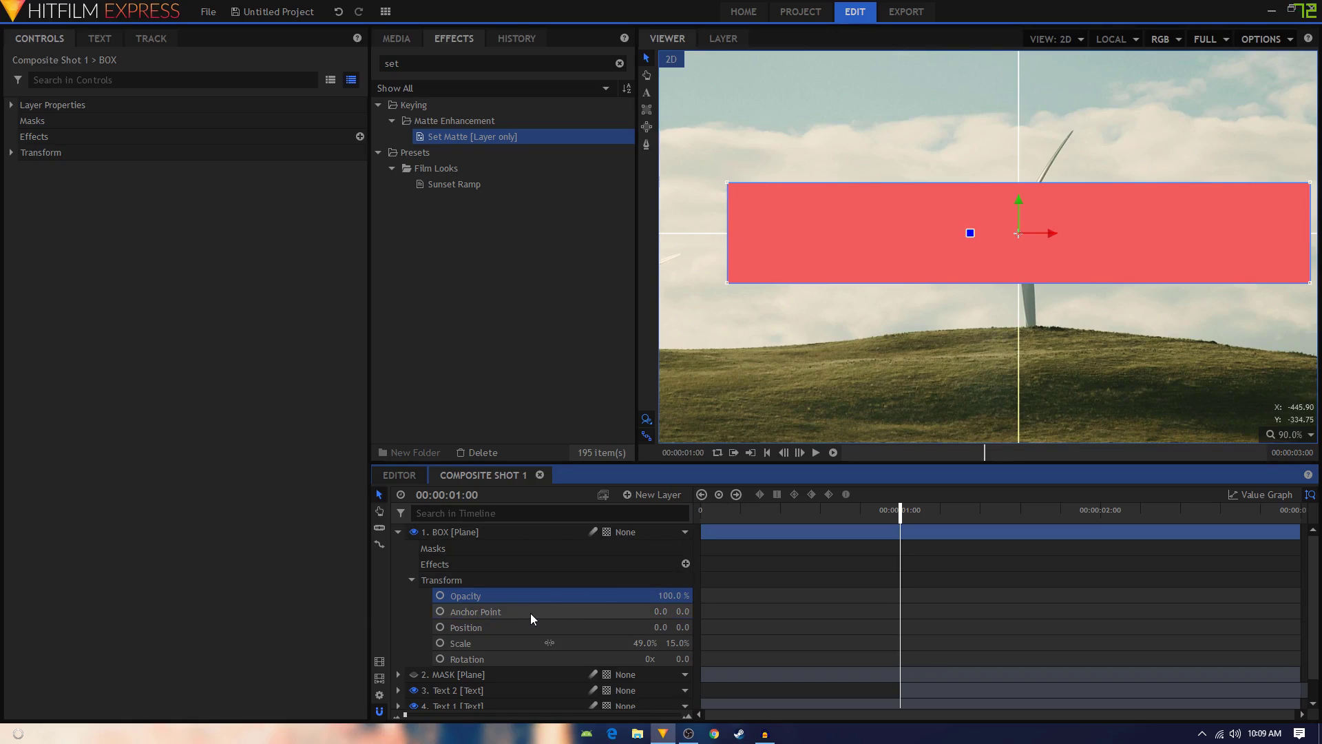
Set the BOX anchor point X to -960, on the box's left edge
left_click(506, 612)
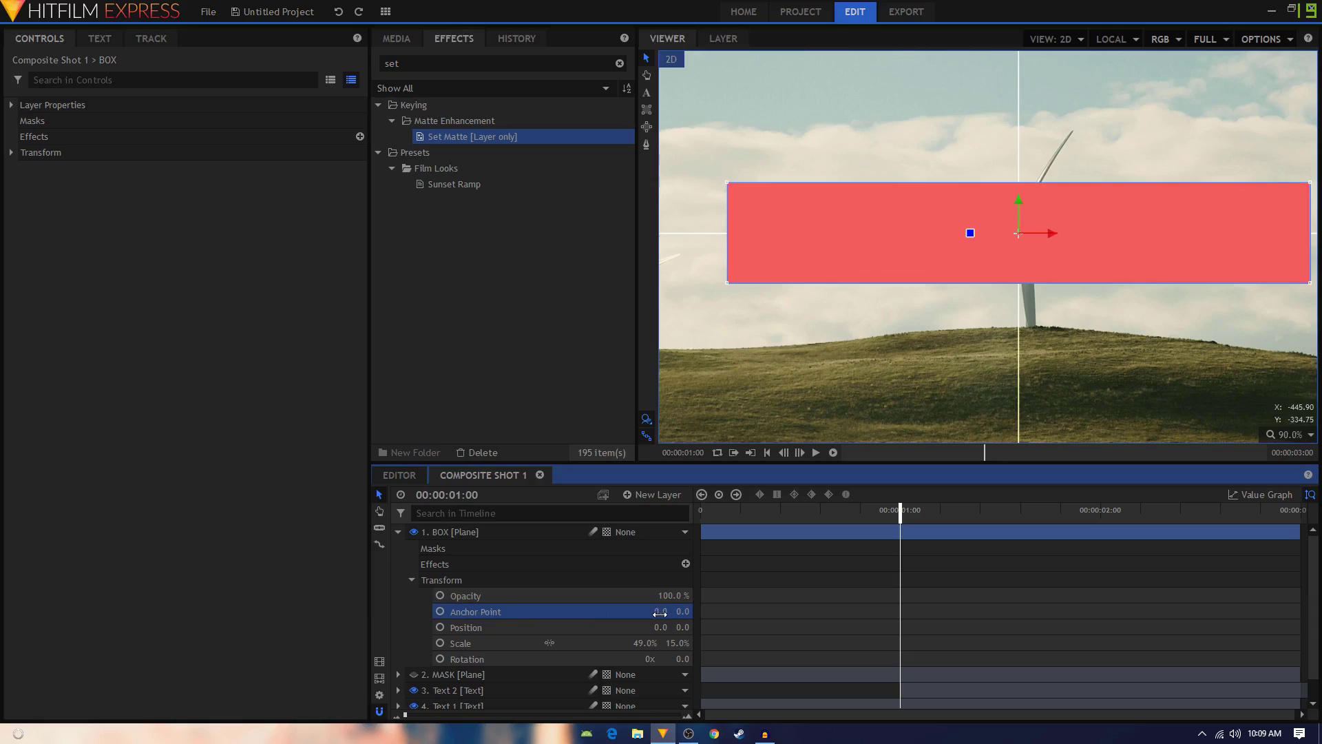
mouse_move(651, 613)
left_mouse_down()
mouse_move(678, 613)
mouse_move(625, 613)
left_mouse_up()
scroll(994, 263, "up", 3)
scroll(1034, 217, "up", 5)
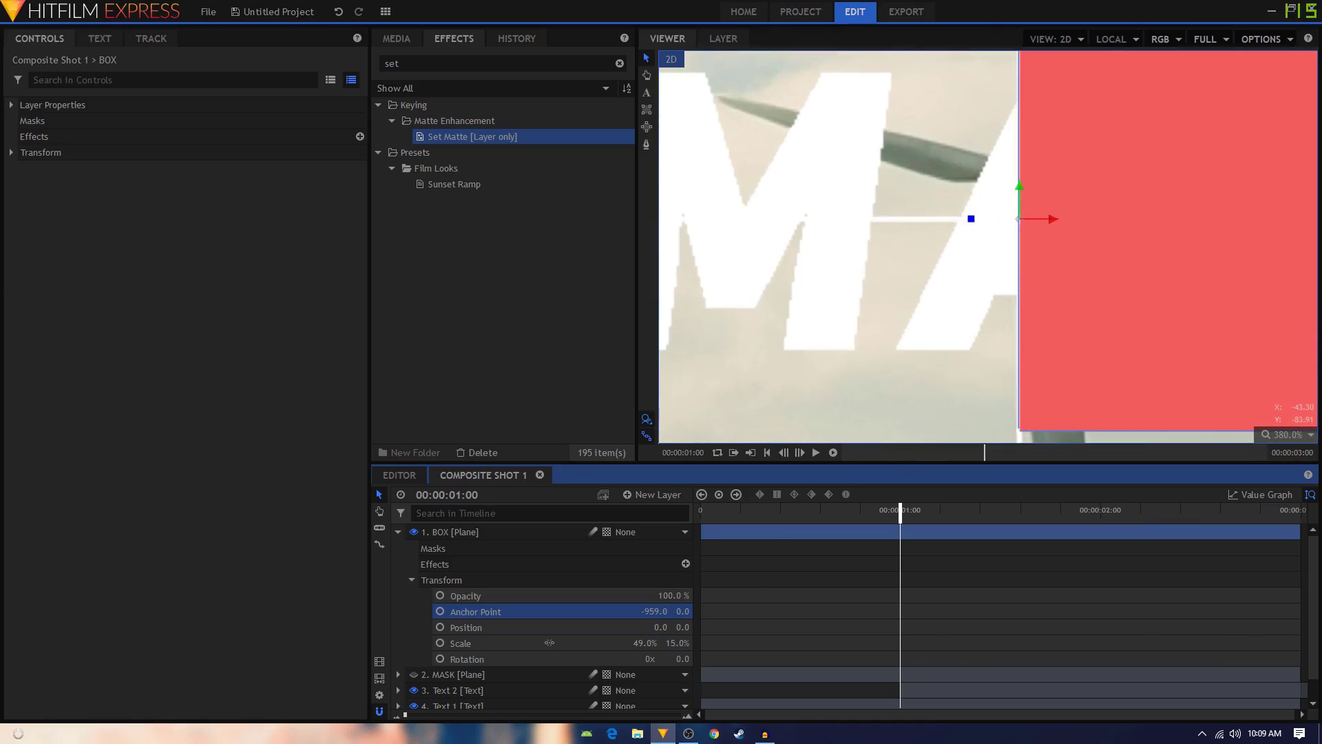
left_click_drag(654, 612, 653, 612)
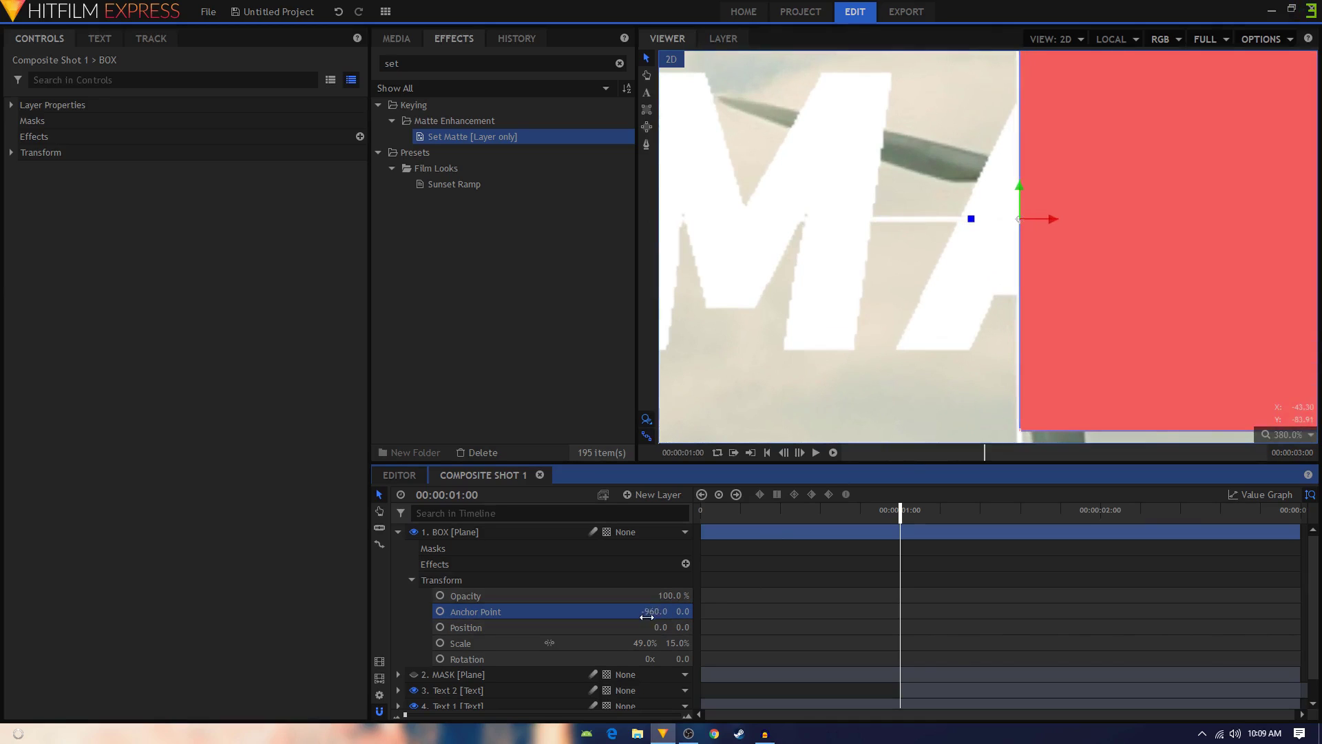
Move BOX to position X about -473 at 72% opacity, lined up over ANIMATION
scroll(990, 306, "down", 1)
scroll(989, 304, "down", 7)
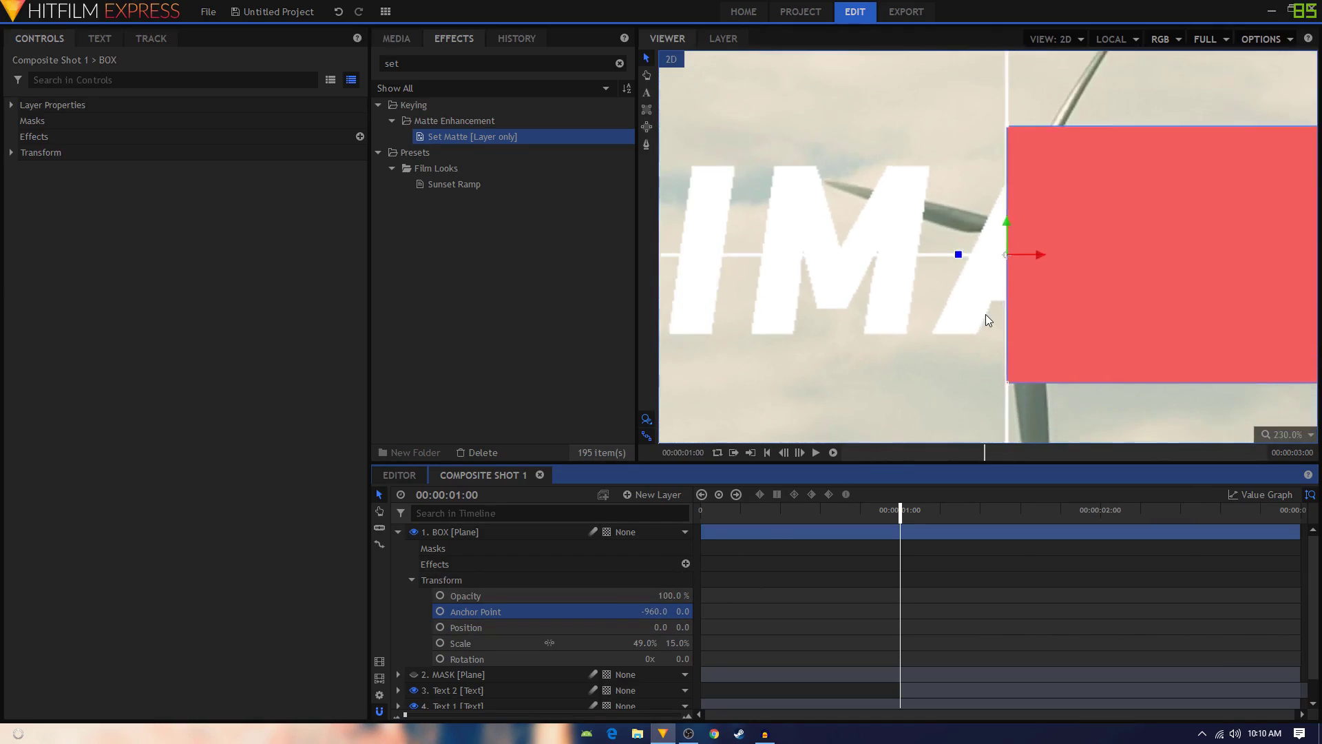
scroll(942, 338, "down", 1)
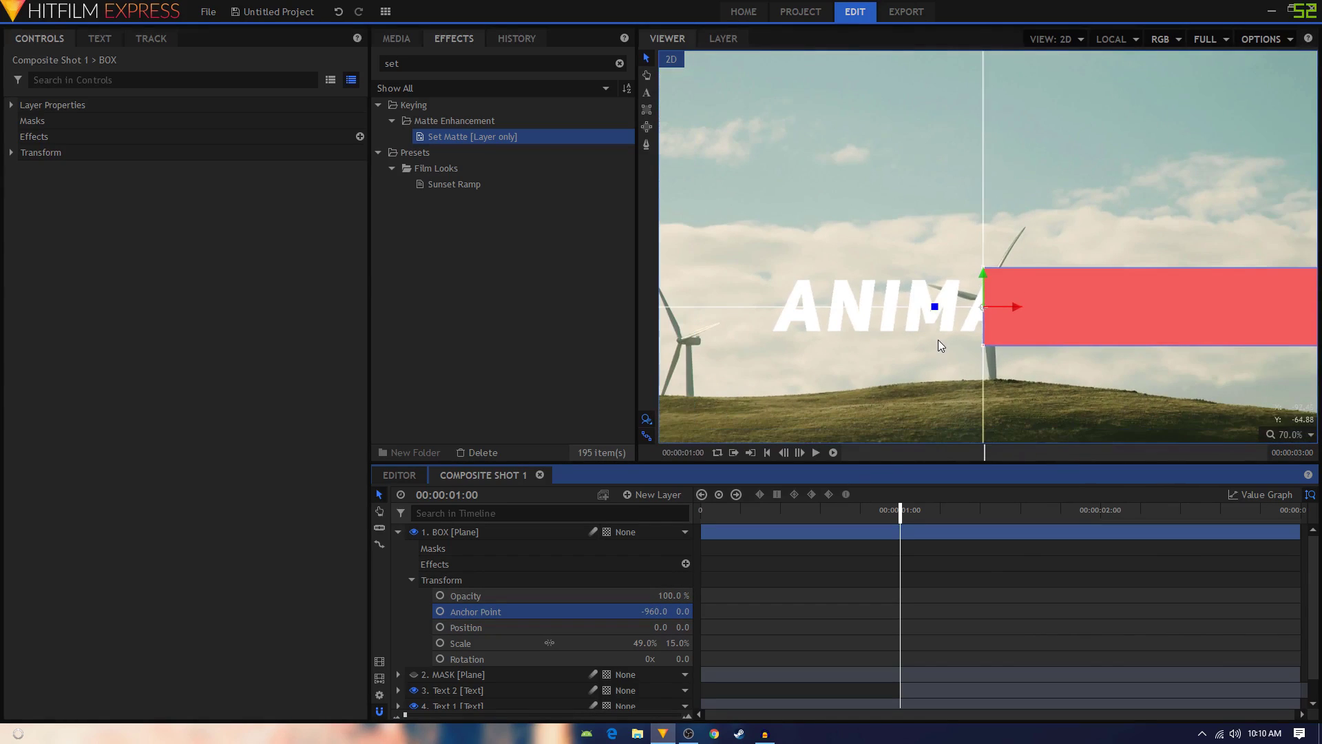
left_click_drag(660, 627, 577, 626)
left_click_drag(672, 595, 652, 594)
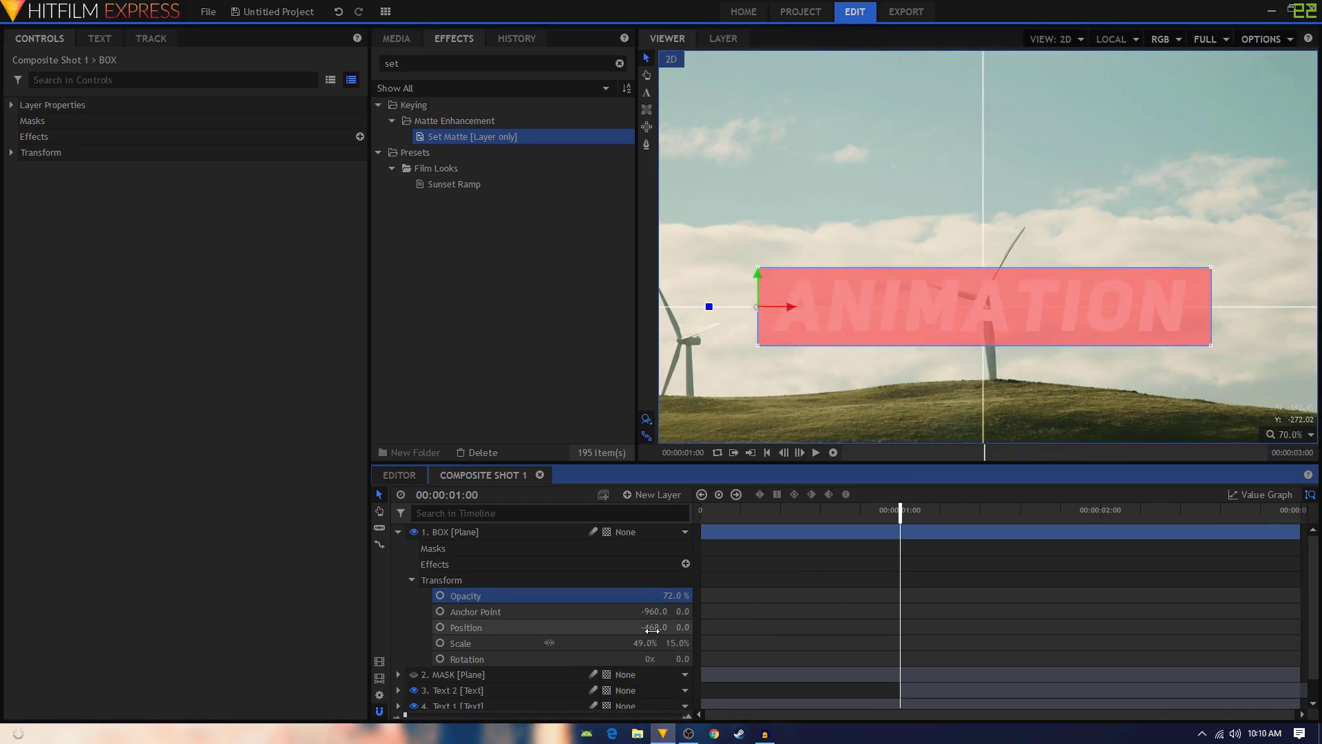
left_click_drag(654, 626, 650, 626)
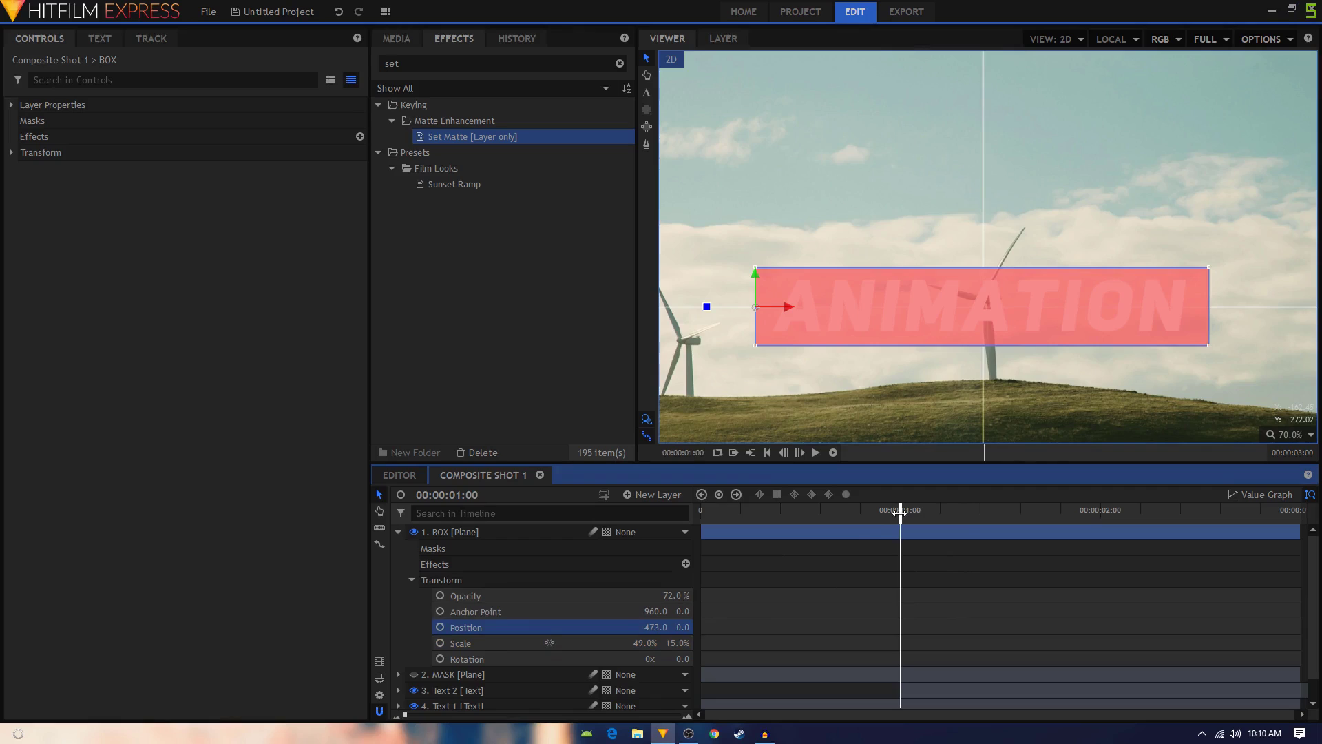
Keyframe BOX scale at two seconds, then set Scale X to 0 at one second
left_click_drag(900, 513, 1100, 527)
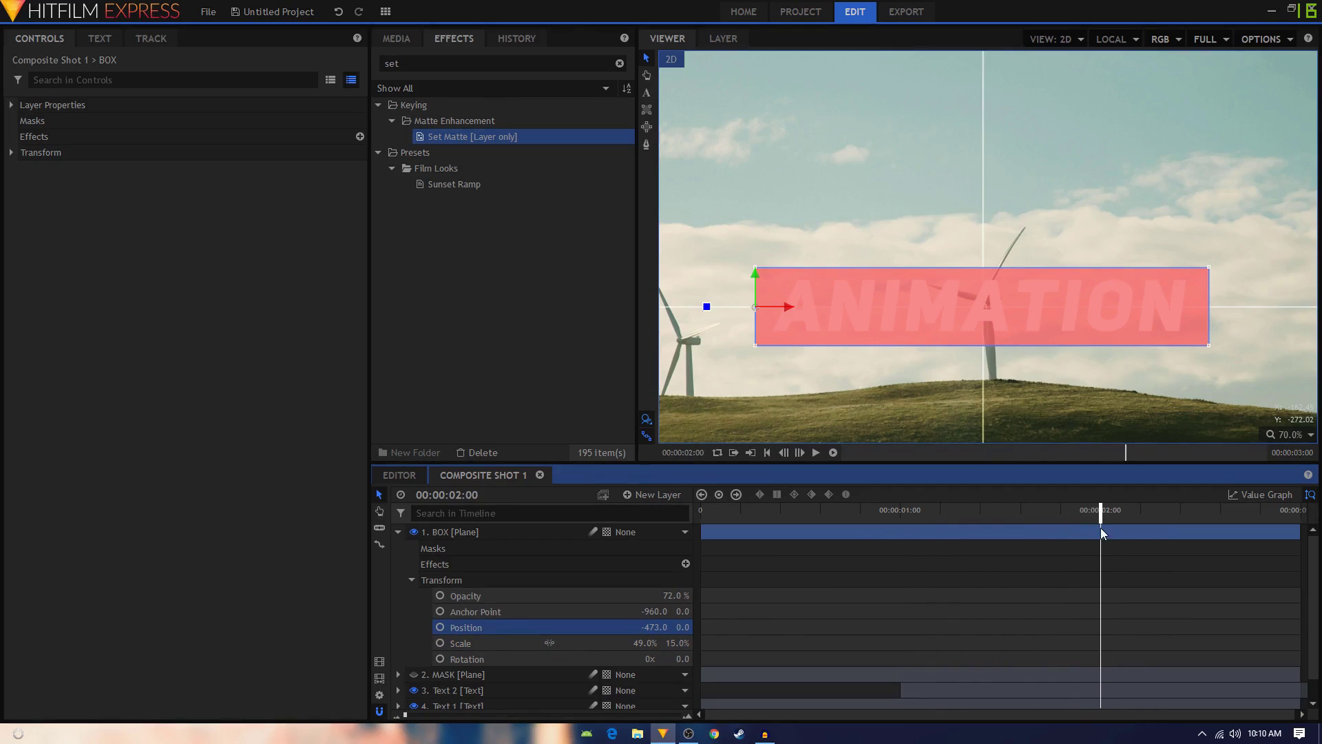
left_click(539, 647)
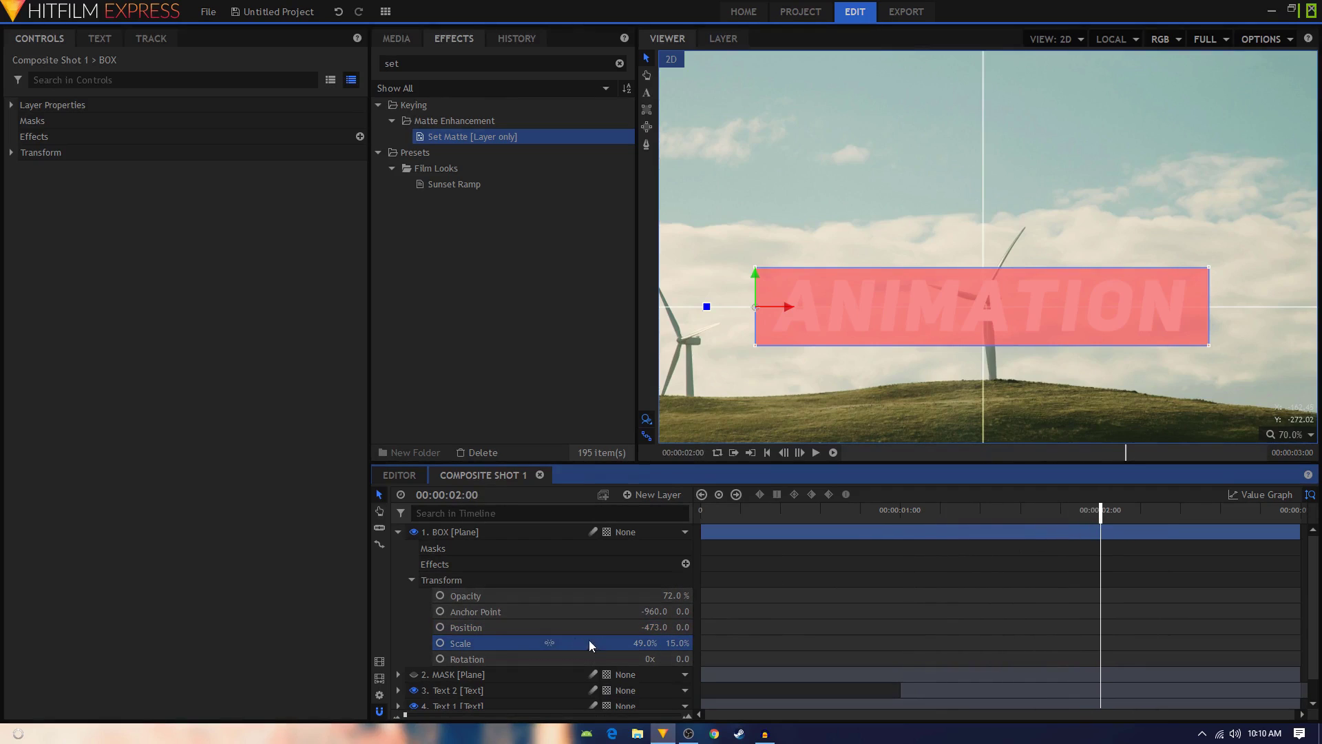
left_click(440, 642)
left_click_drag(1099, 511, 900, 517)
left_click(647, 642)
type("0")
key("Return")
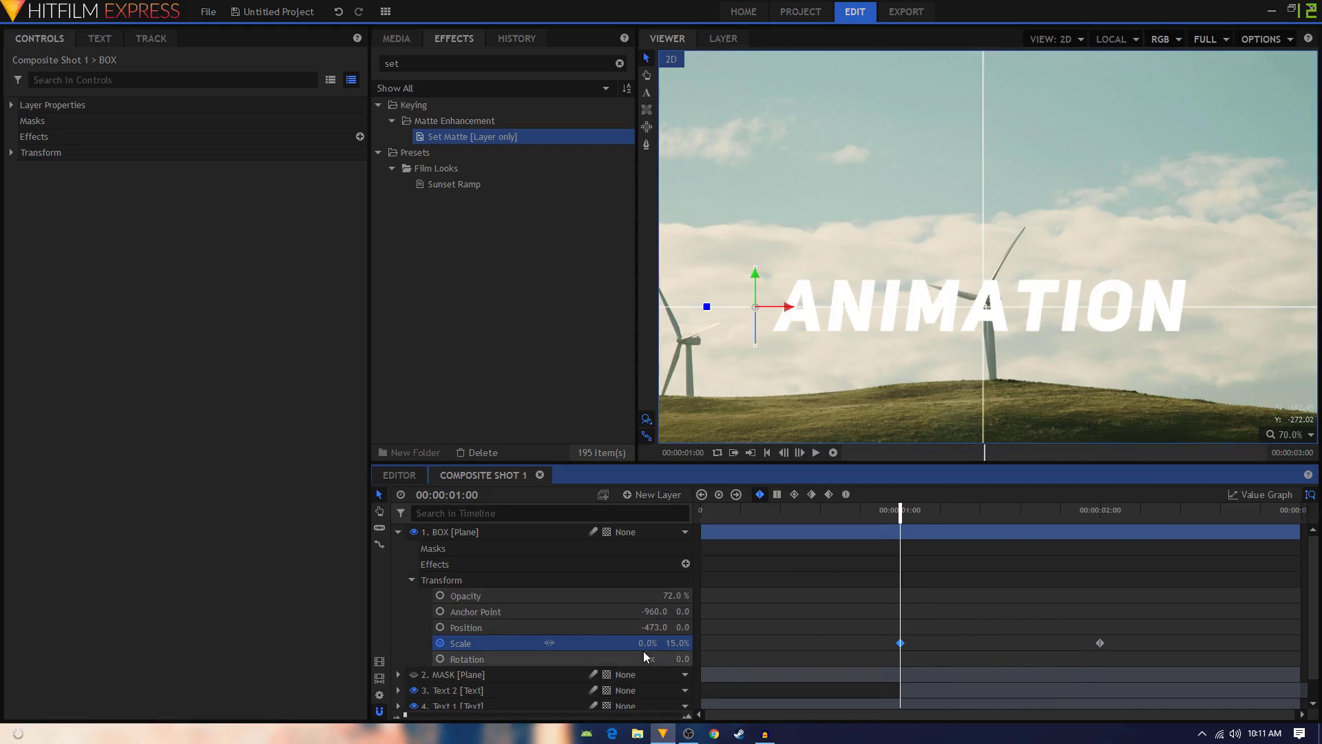
left_click_drag(897, 514, 1134, 529)
Make both scale keyframes smooth and reshape their easing curve in the value graph
left_click_drag(1121, 637, 887, 649)
left_click(847, 495)
left_click(1252, 499)
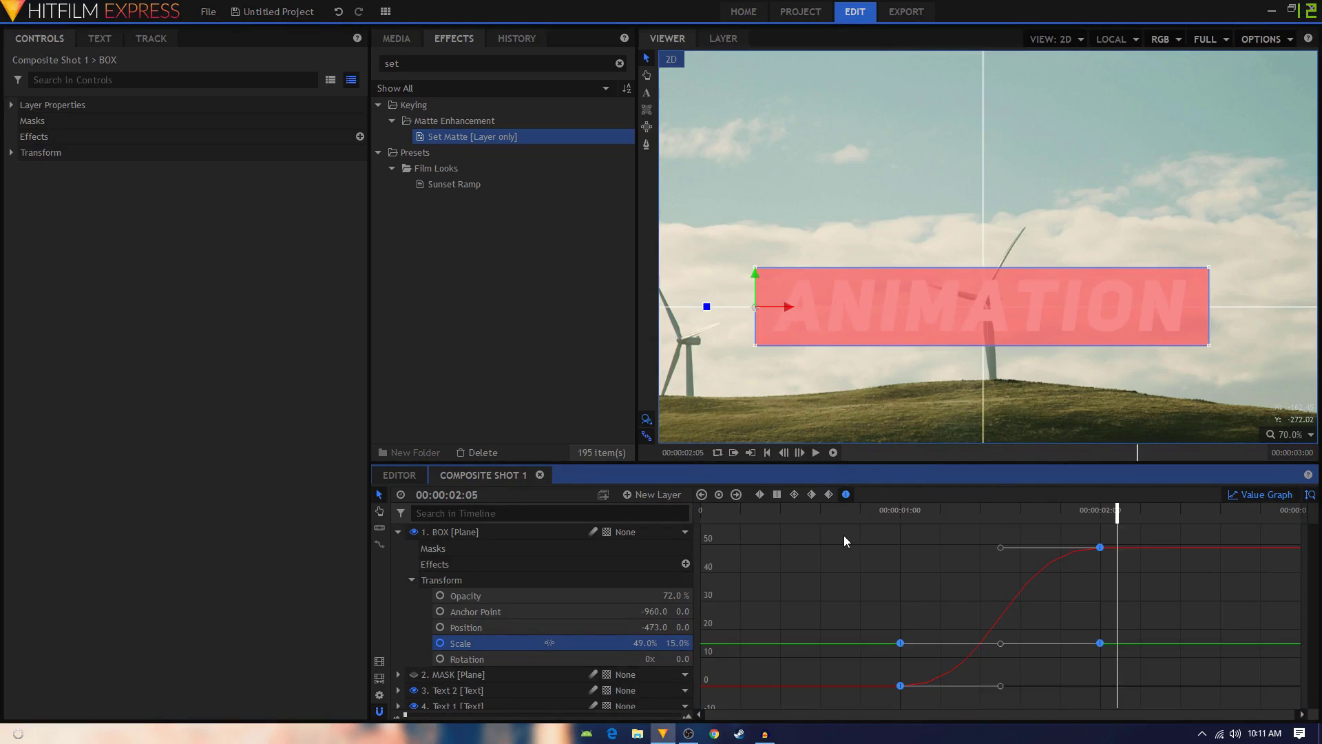
left_click_drag(1002, 548, 895, 548)
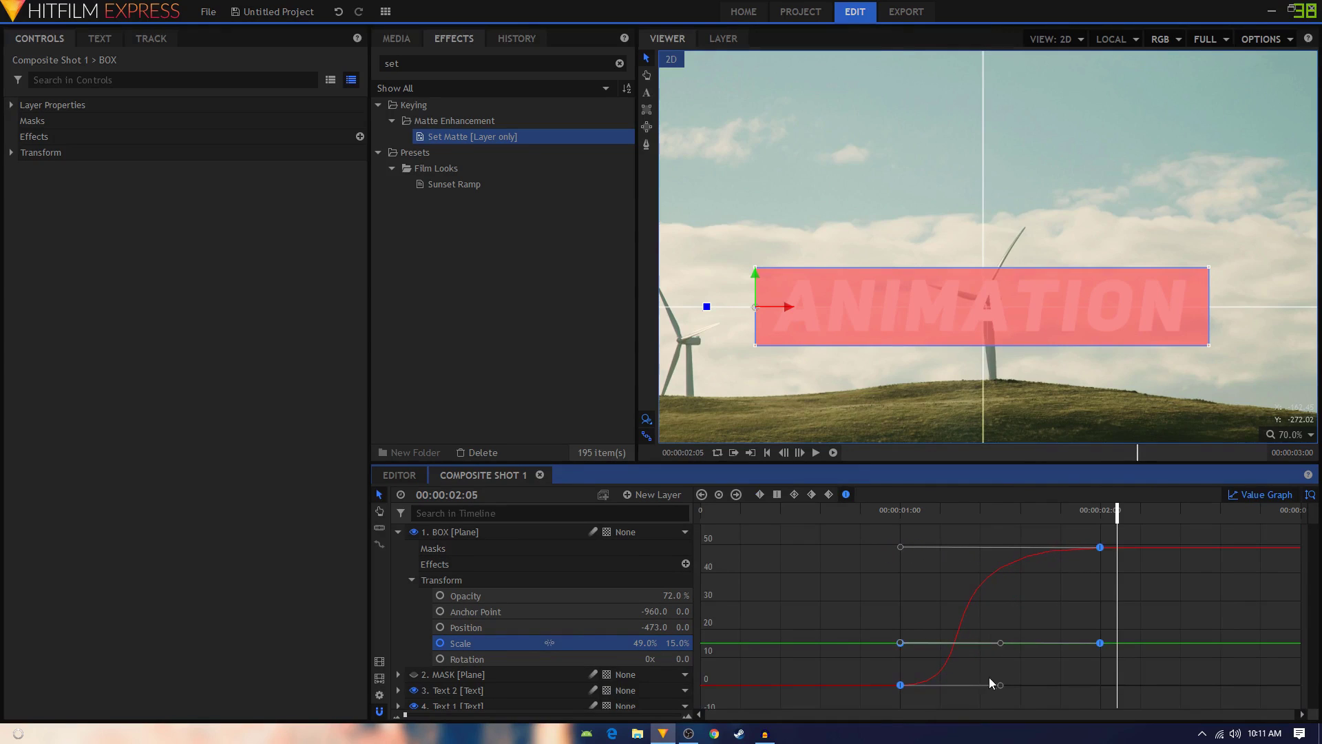
left_click_drag(999, 686, 939, 686)
left_click_drag(885, 525, 1067, 513)
left_click(1258, 496)
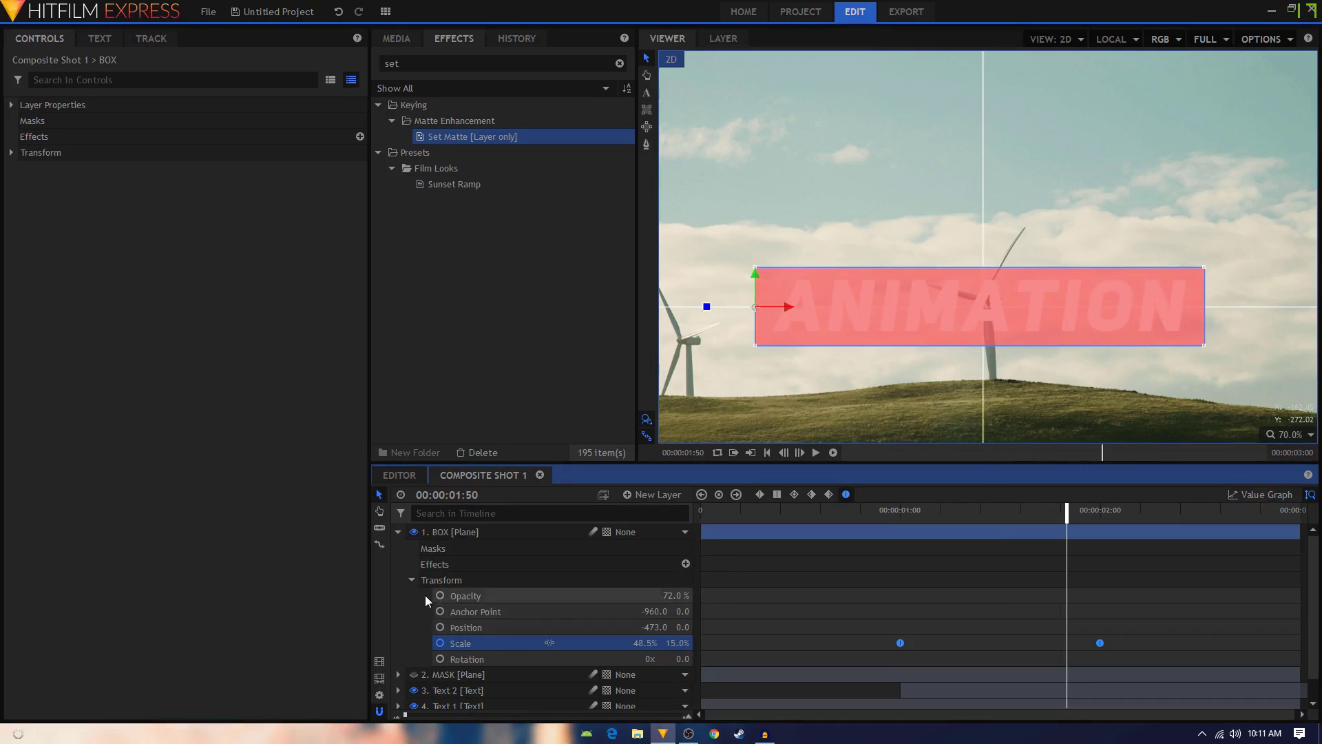
Restore BOX to full opacity and move the playhead to 00:00:01:15
left_click_drag(657, 596, 688, 596)
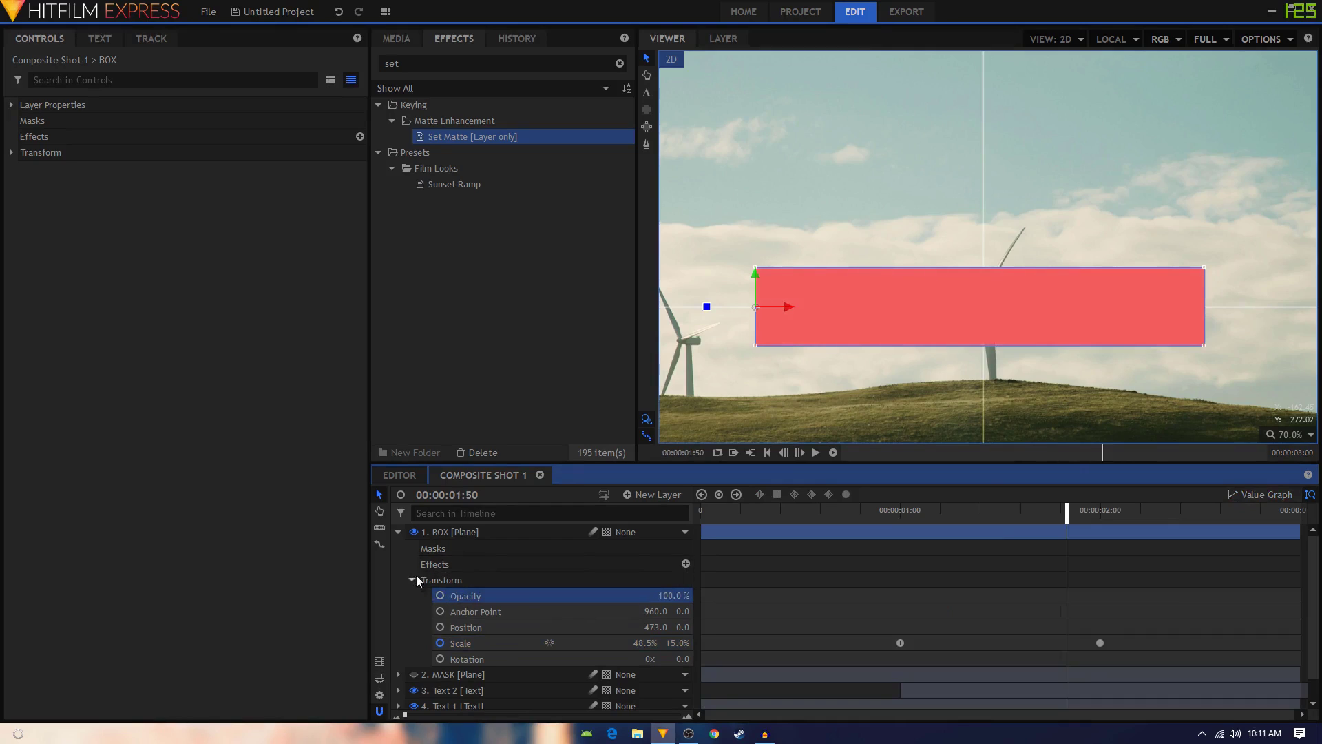
left_click(398, 531)
left_click(750, 623)
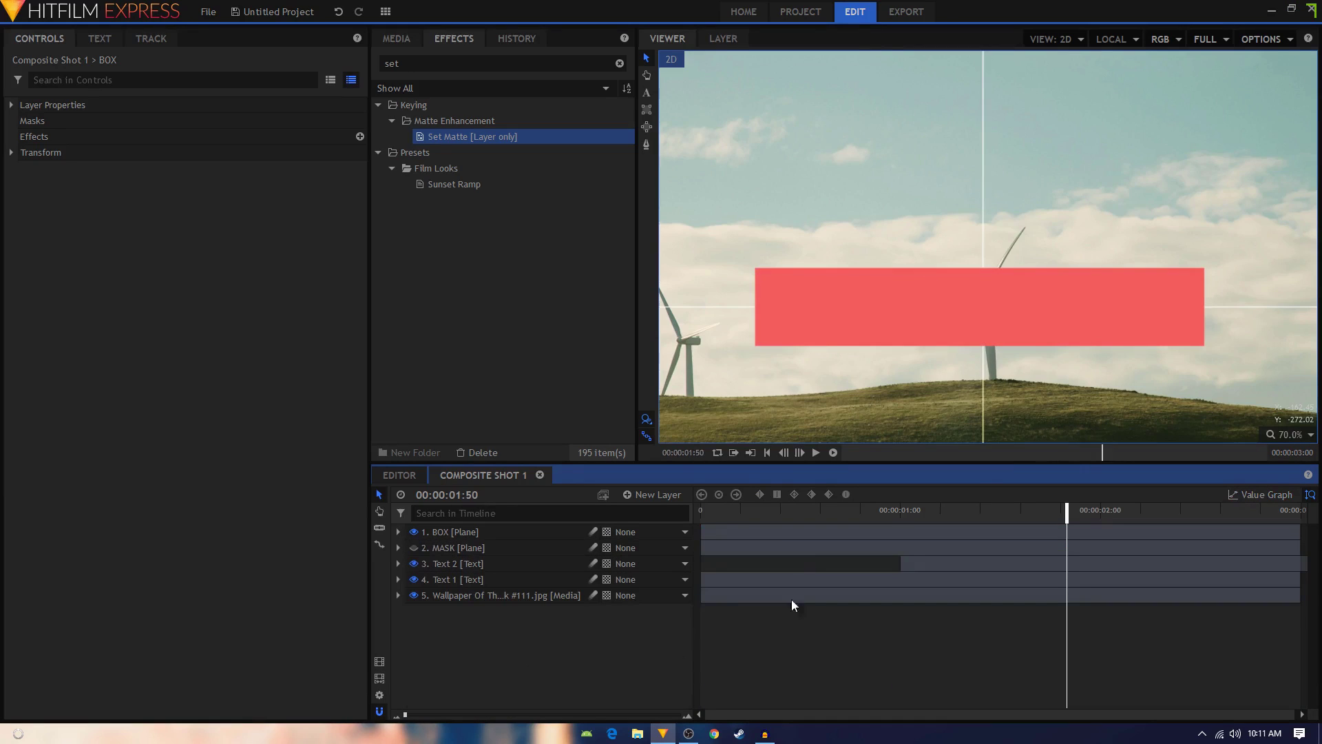
left_click_drag(814, 516, 903, 513)
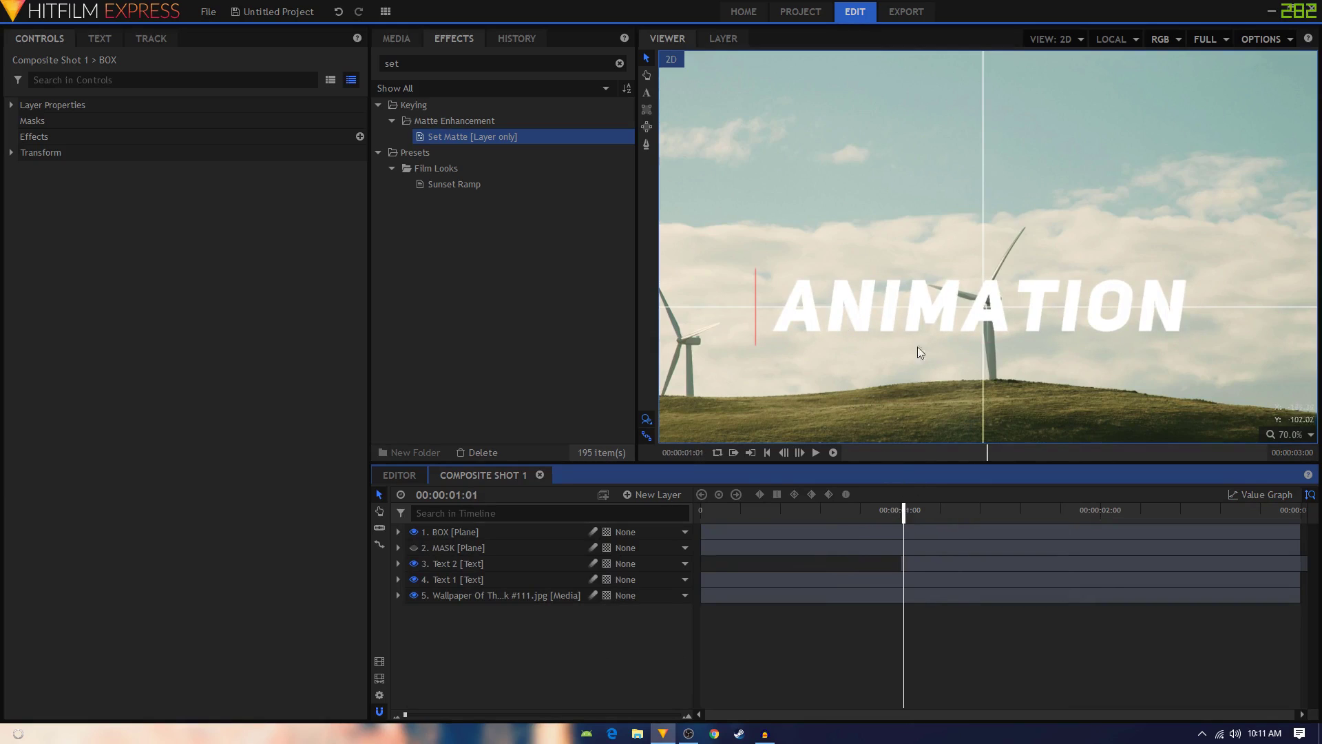
left_click_drag(909, 518, 950, 512)
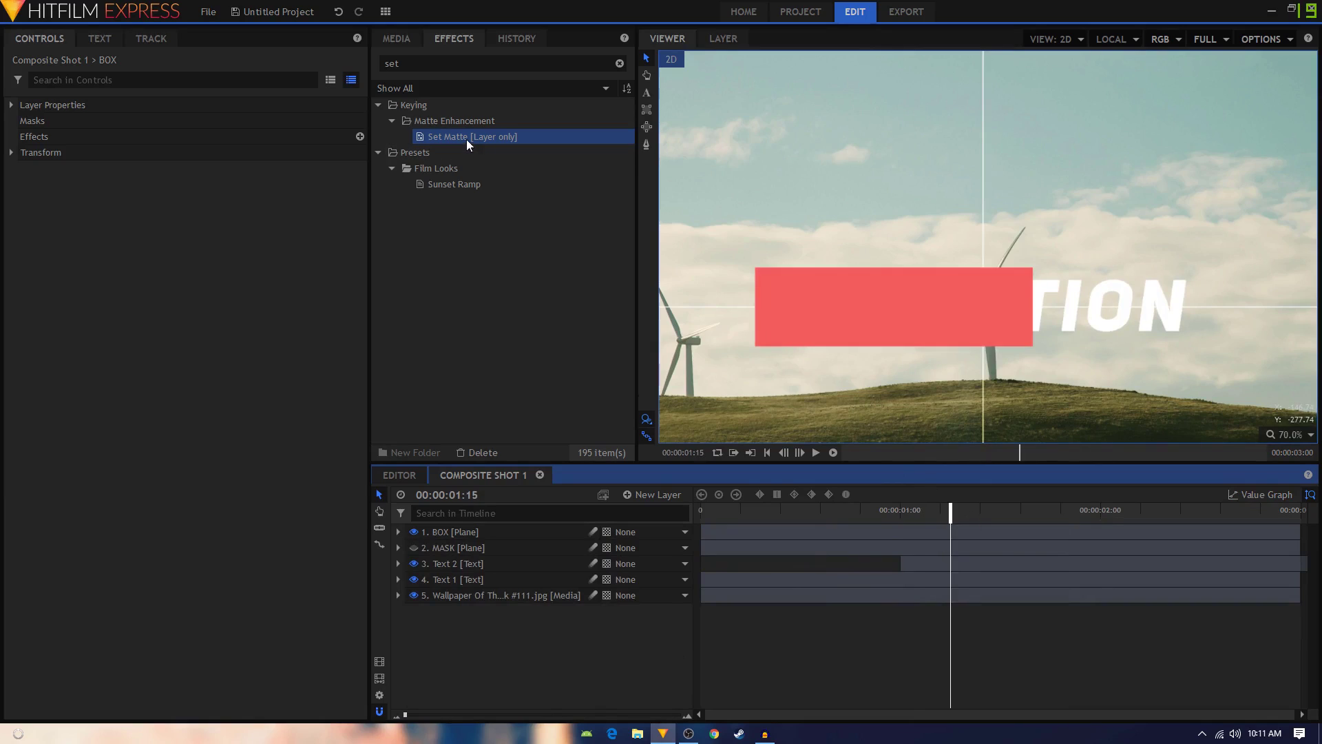
Apply Set Matte to BOX with source layer 3. Text 2 and Subtract blend
left_click_drag(466, 139, 481, 527)
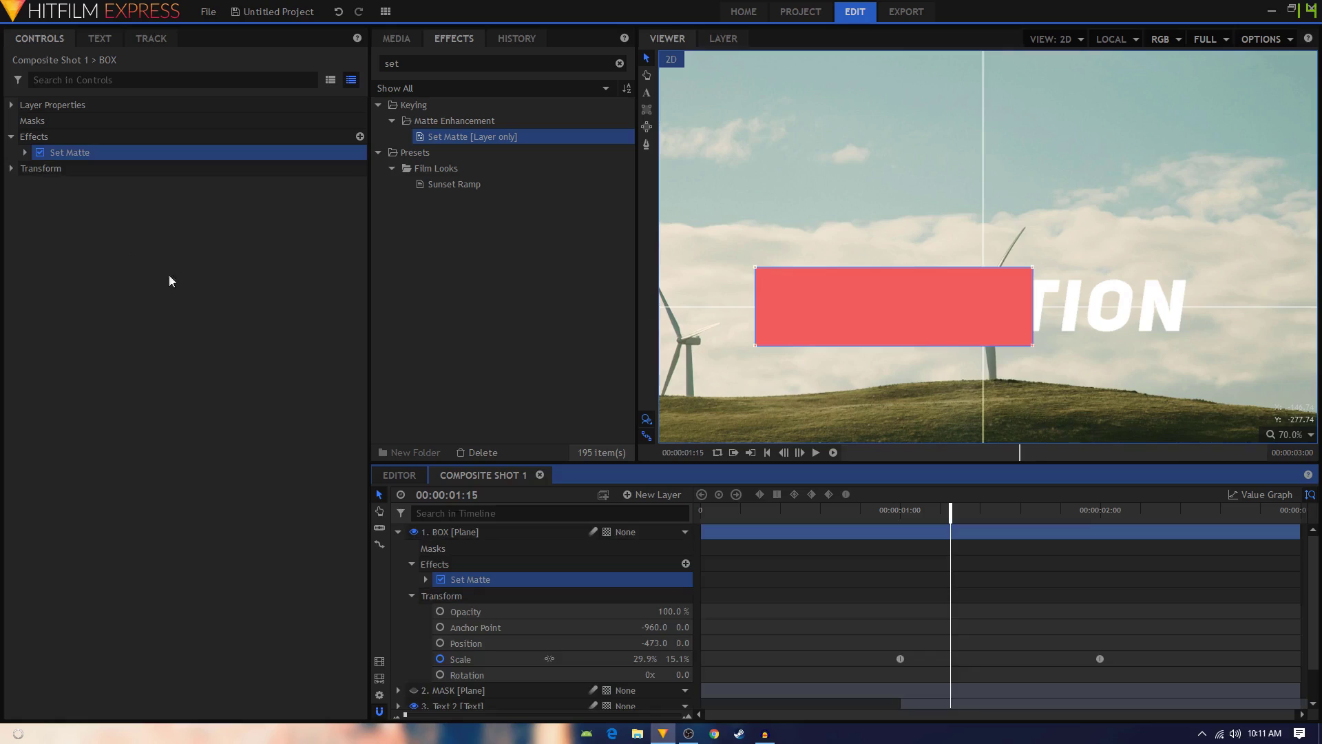
left_click(25, 152)
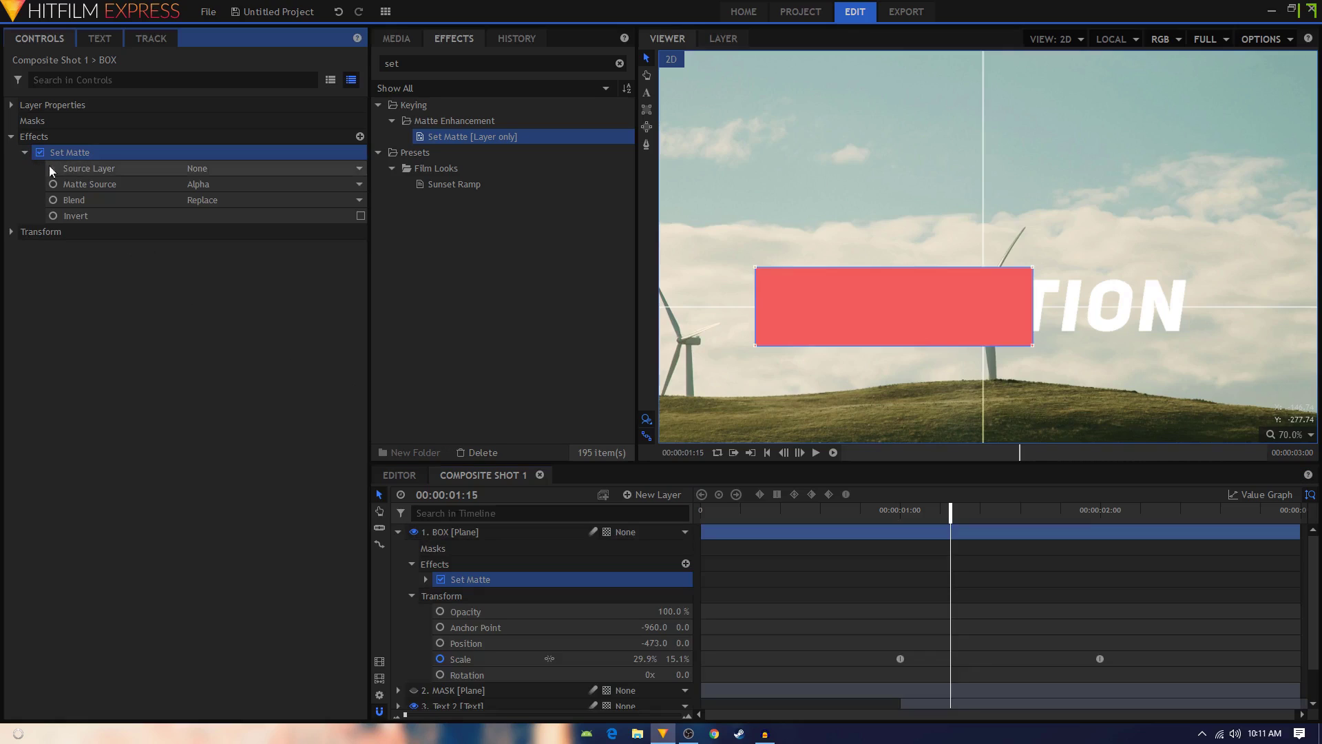
left_click(211, 168)
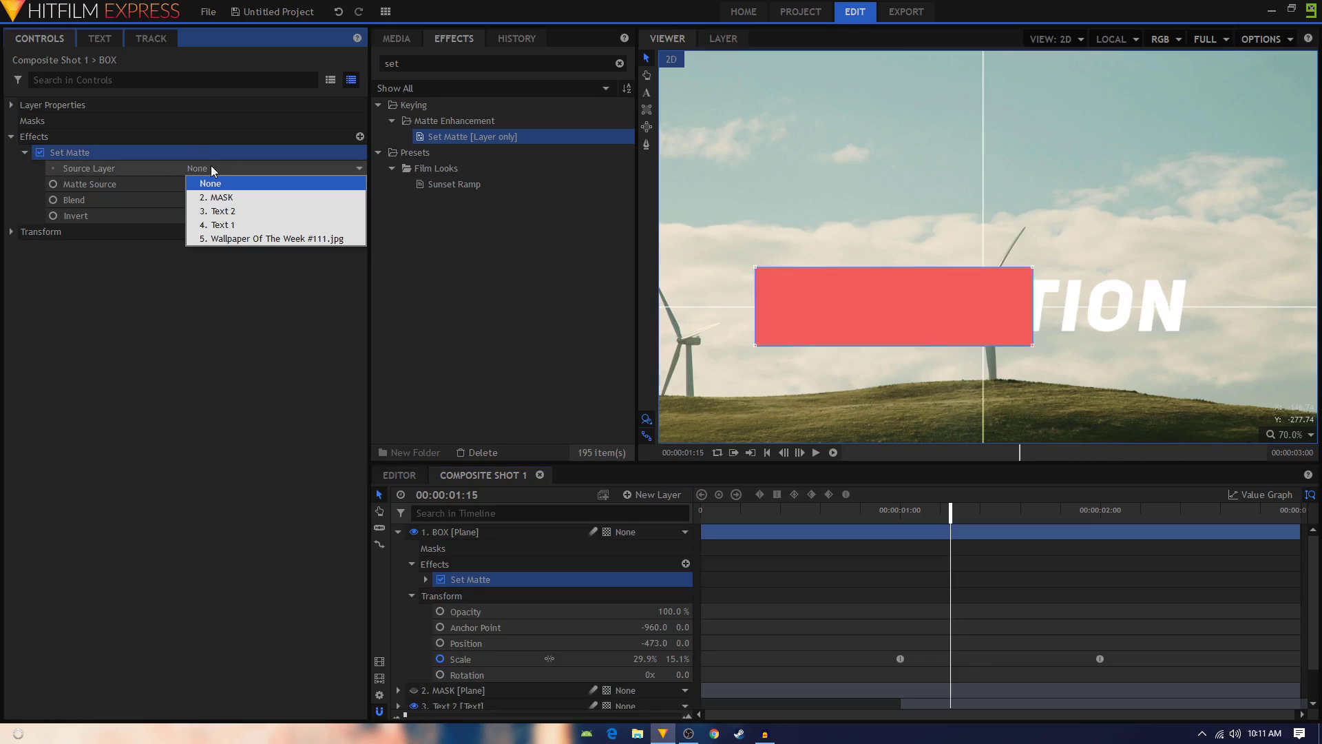
left_click(234, 212)
left_click(245, 201)
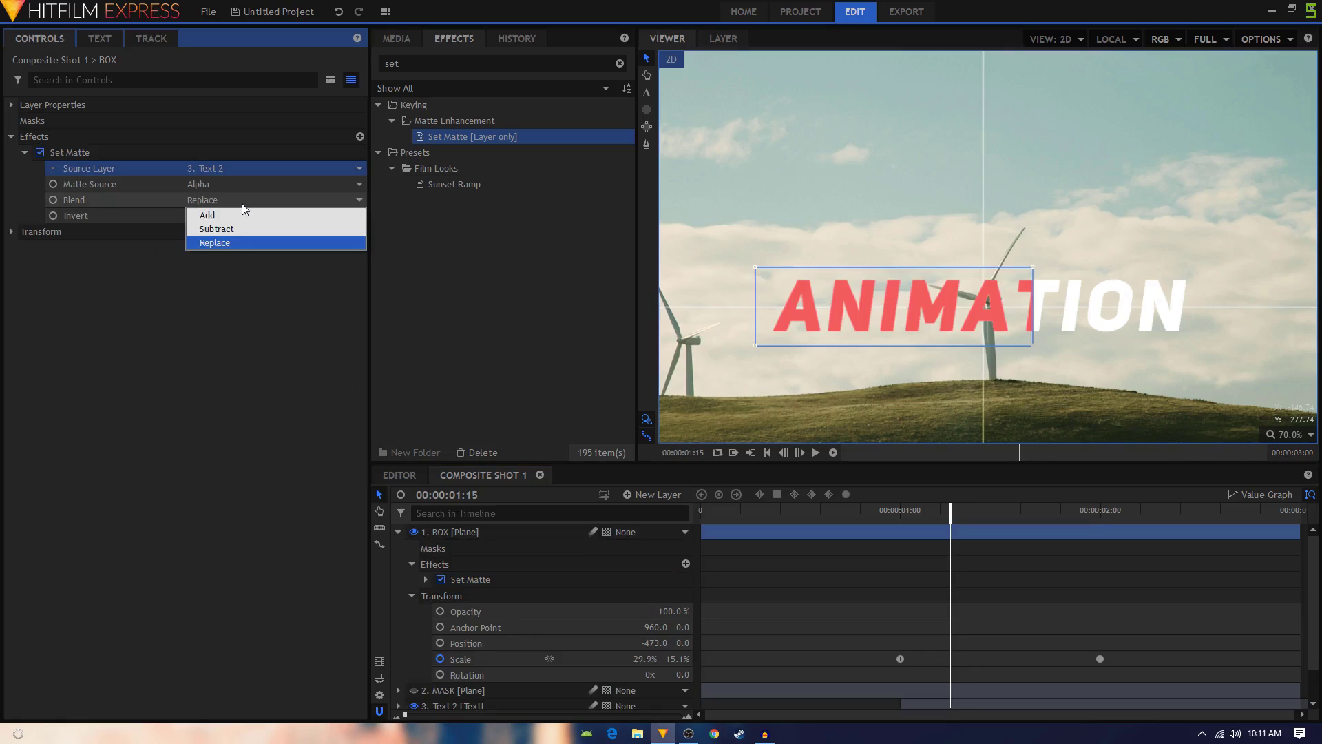
left_click(239, 229)
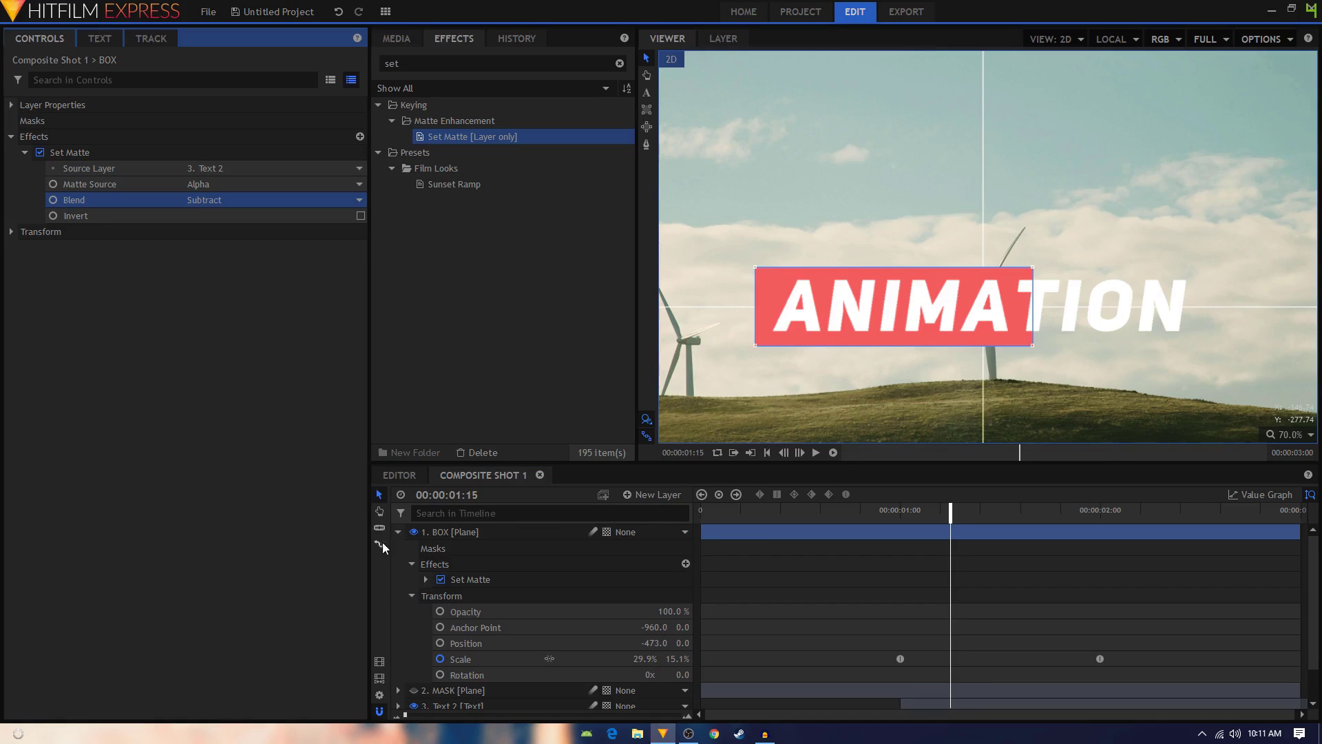
Collapse the BOX layer and select Text 2 to inspect its matte
left_click(397, 533)
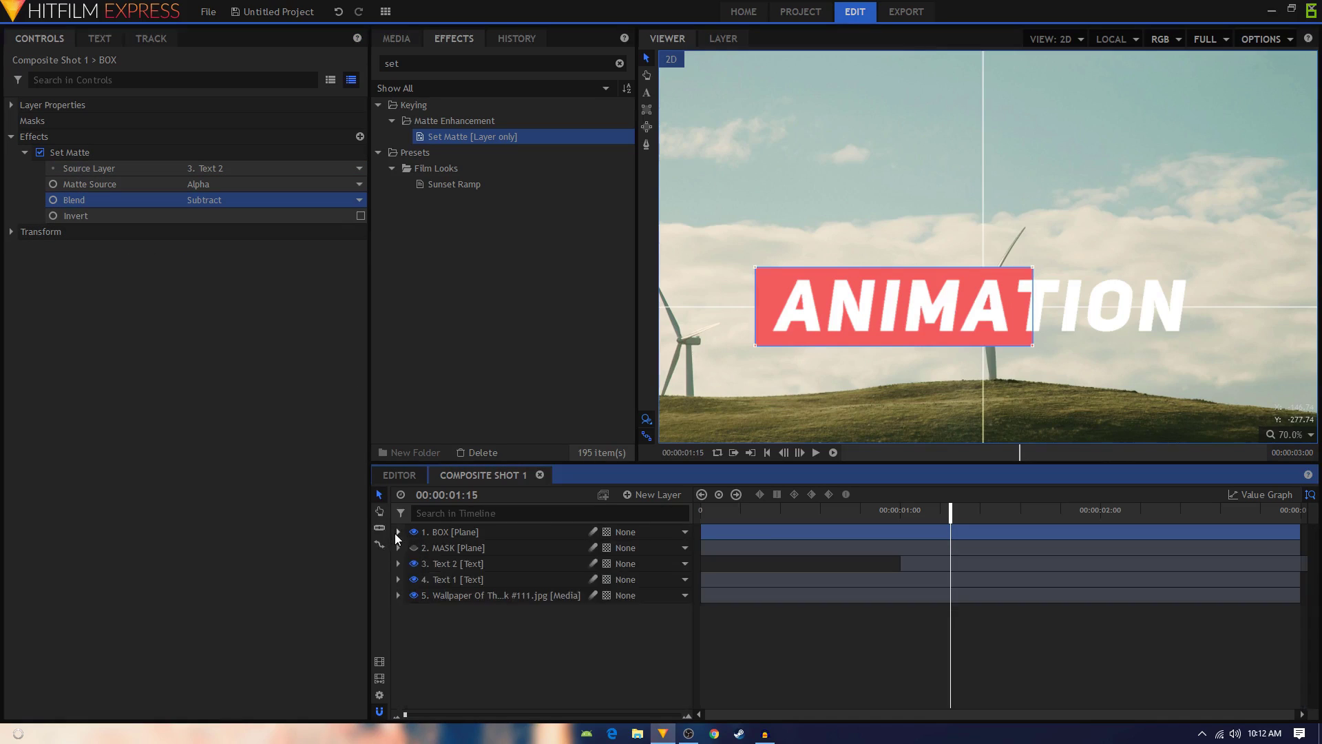
left_click(548, 648)
left_click(475, 138)
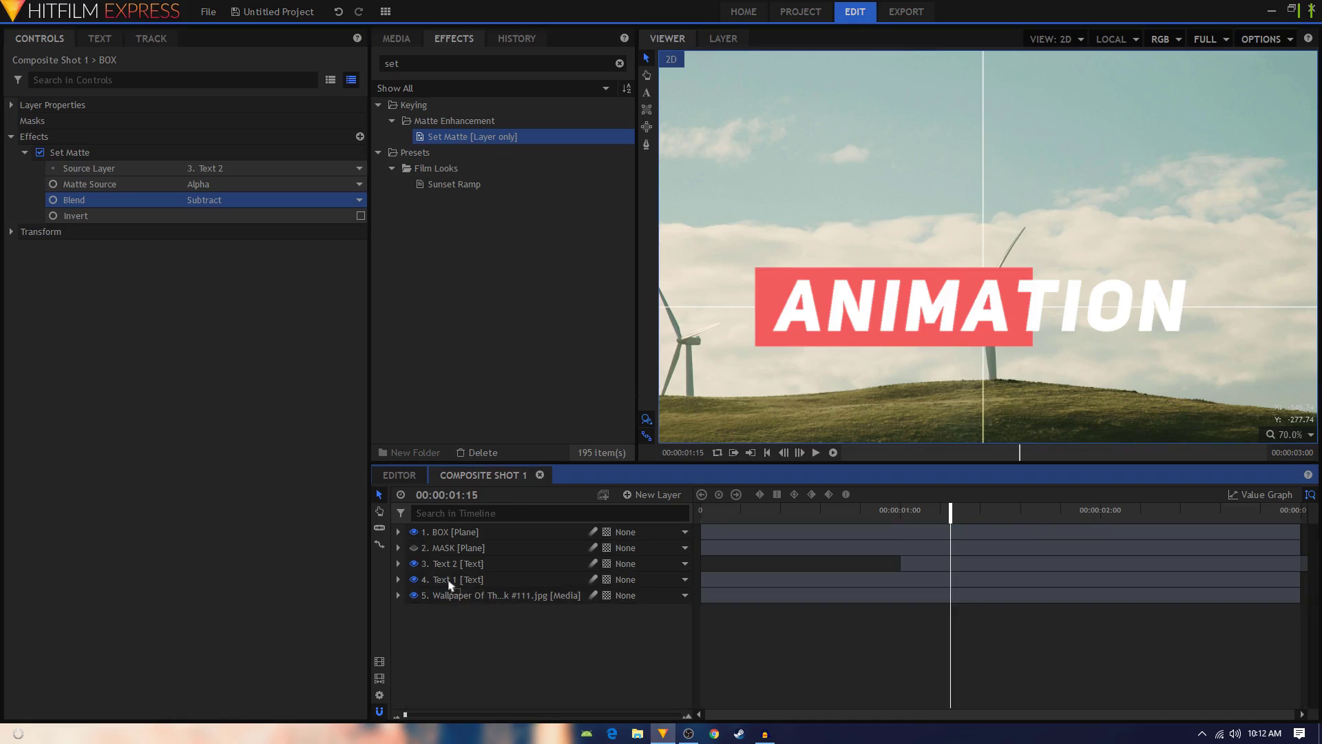
left_click(464, 564)
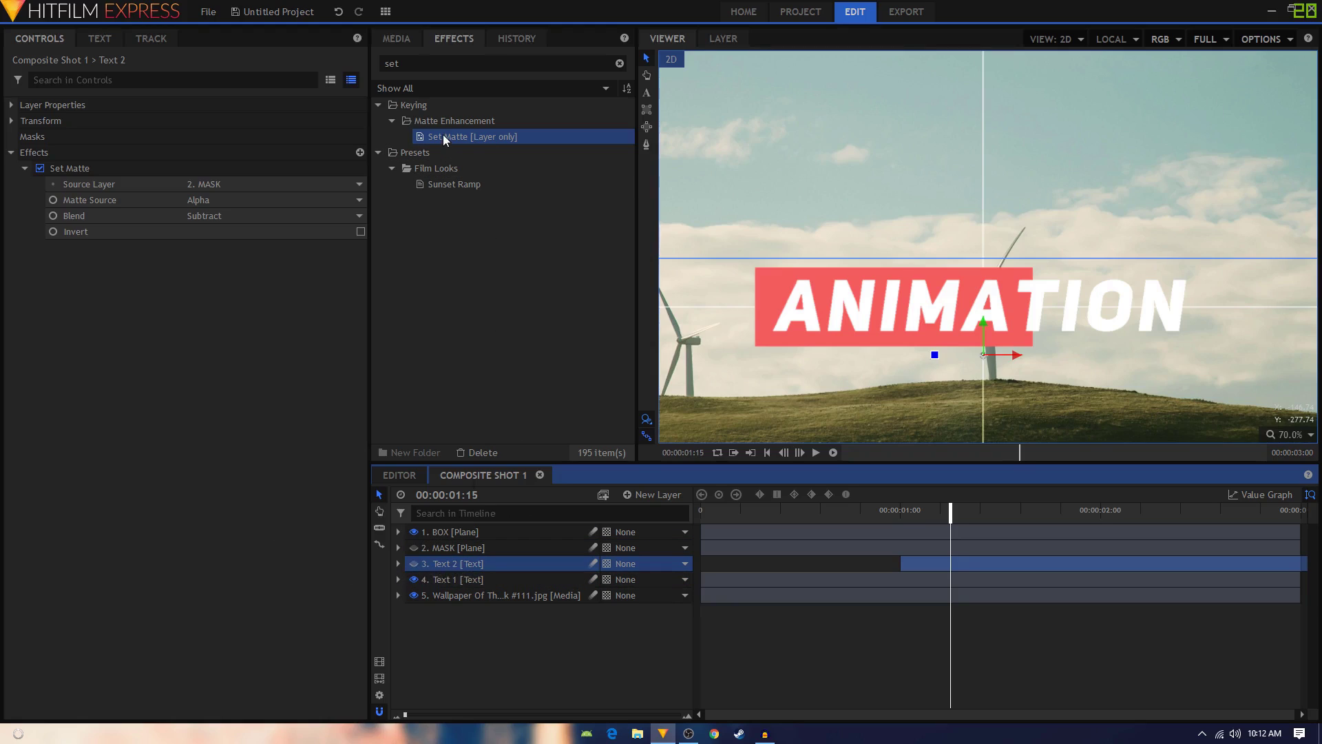
Give Text 1 a second Set Matte using 1. BOX as source with Subtract blend
left_click_drag(457, 584, 457, 582)
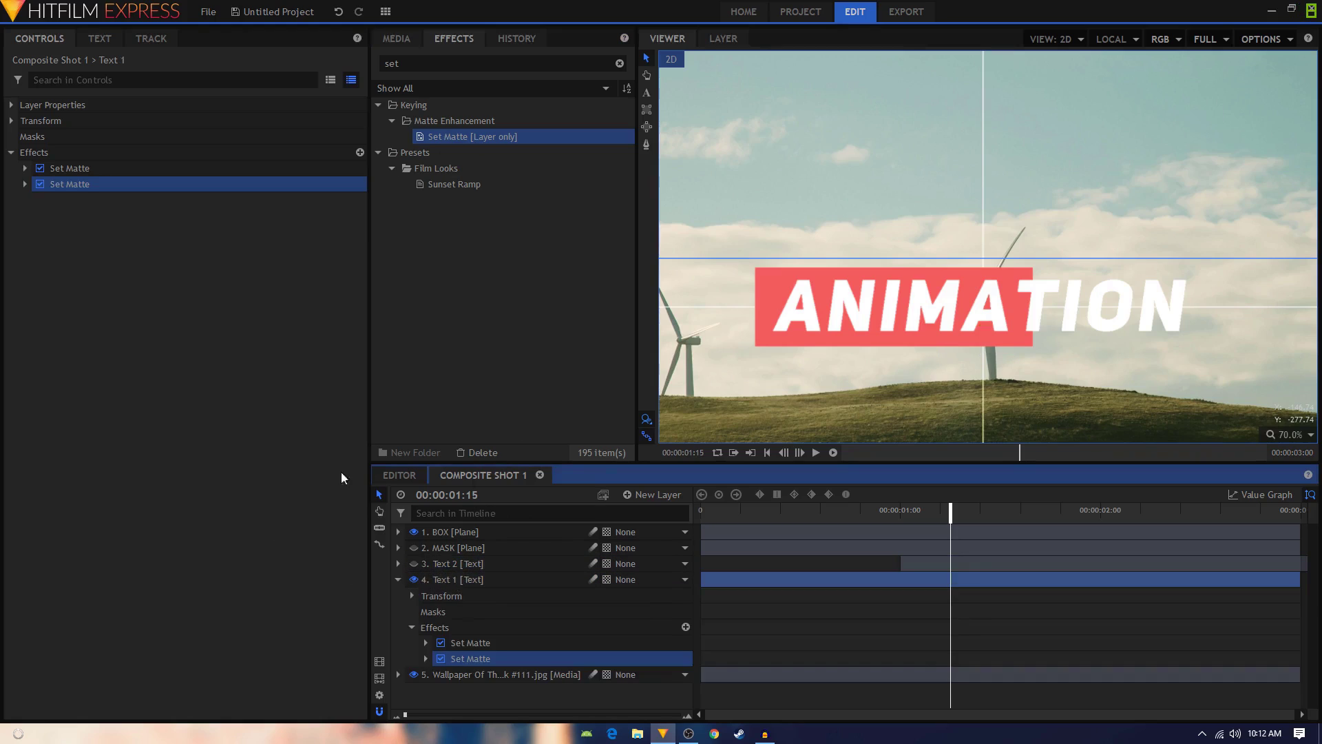
left_click(25, 183)
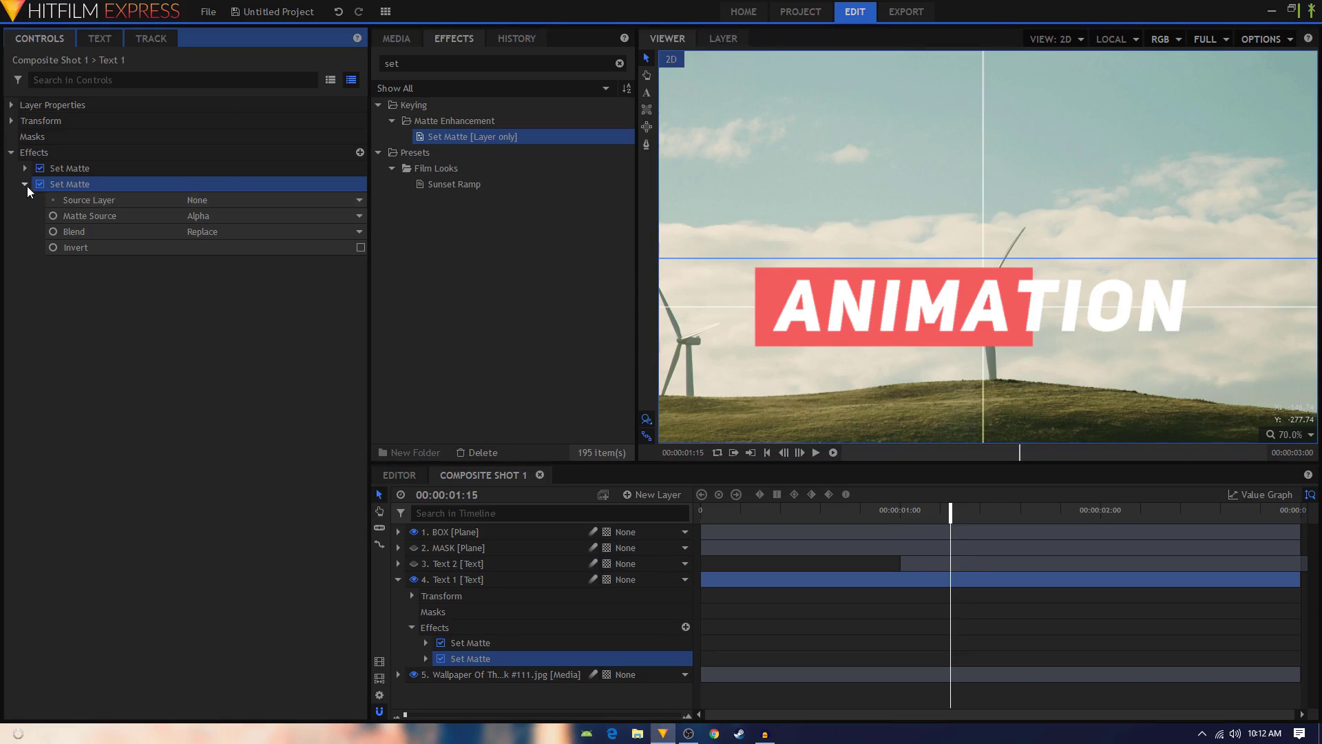
left_click(197, 200)
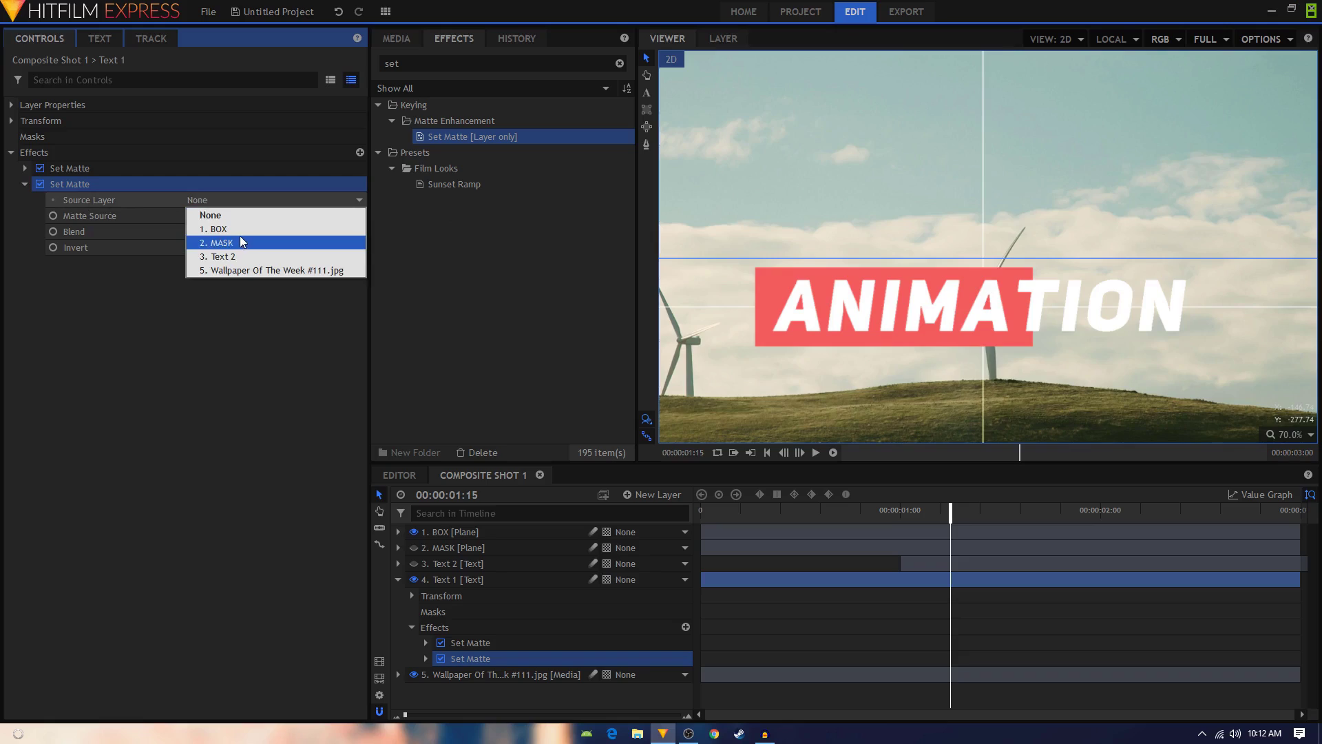
left_click(240, 241)
left_click(216, 204)
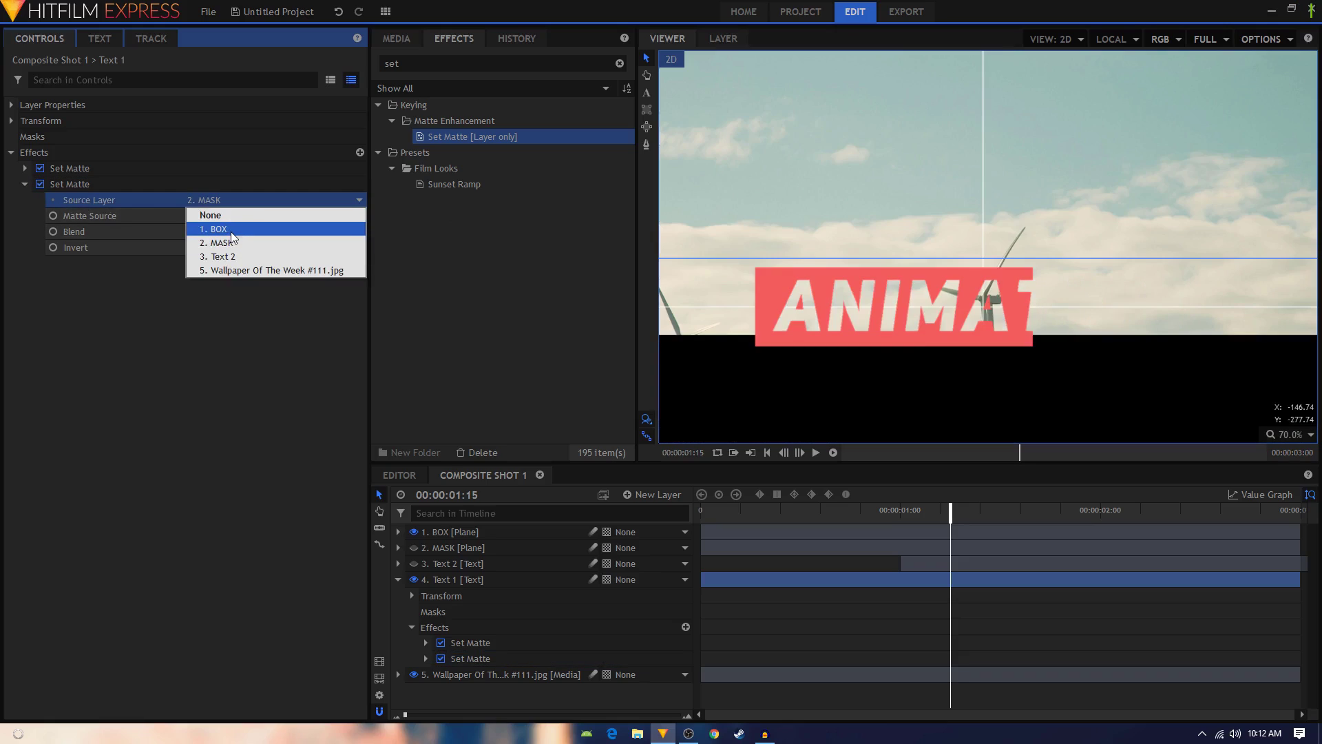
left_click(231, 231)
left_click(225, 203)
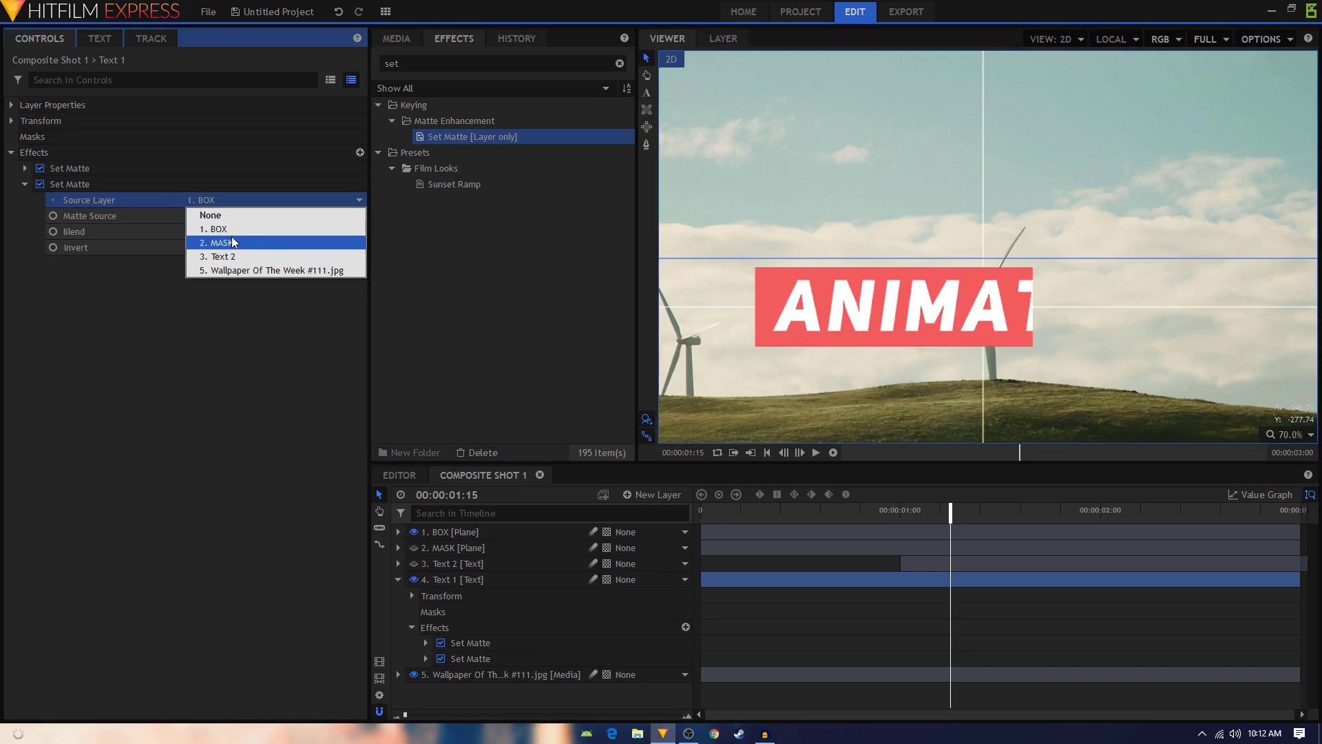
left_click(228, 229)
left_click(241, 232)
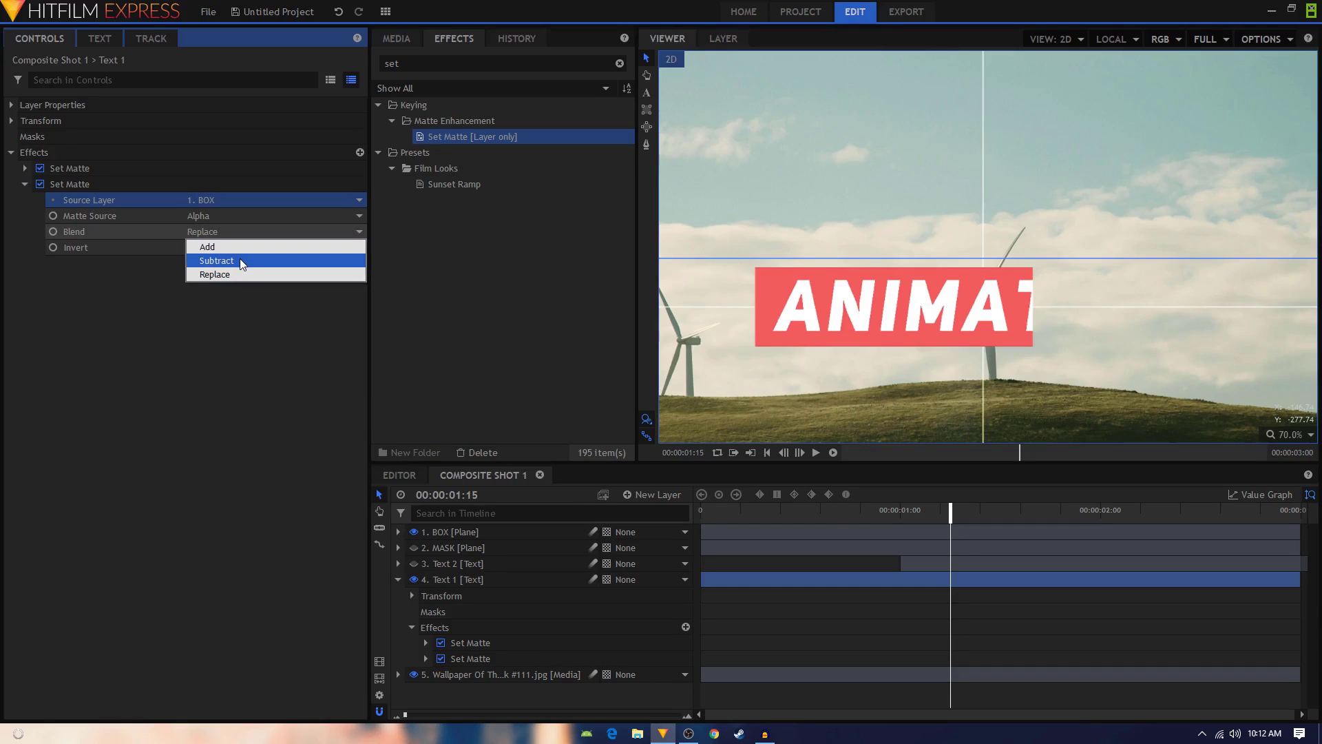
left_click(241, 262)
left_click(24, 184)
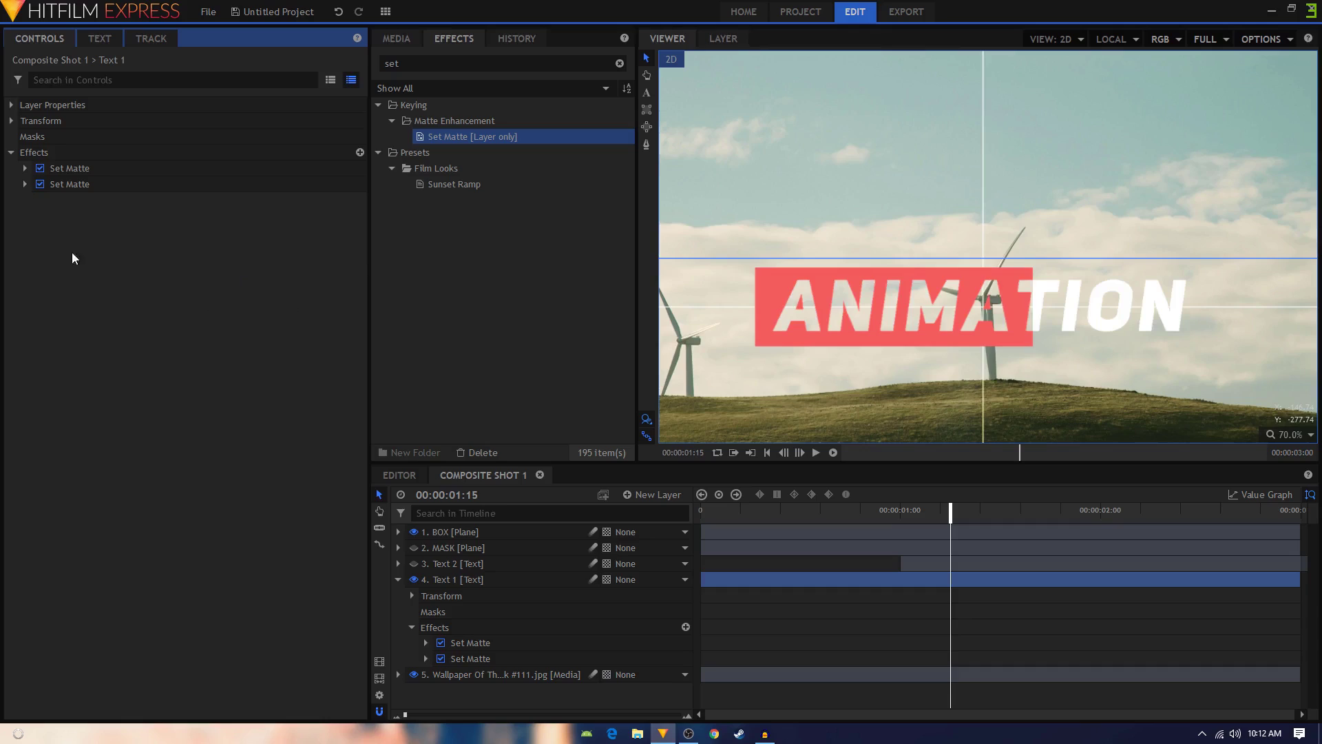
left_click(399, 579)
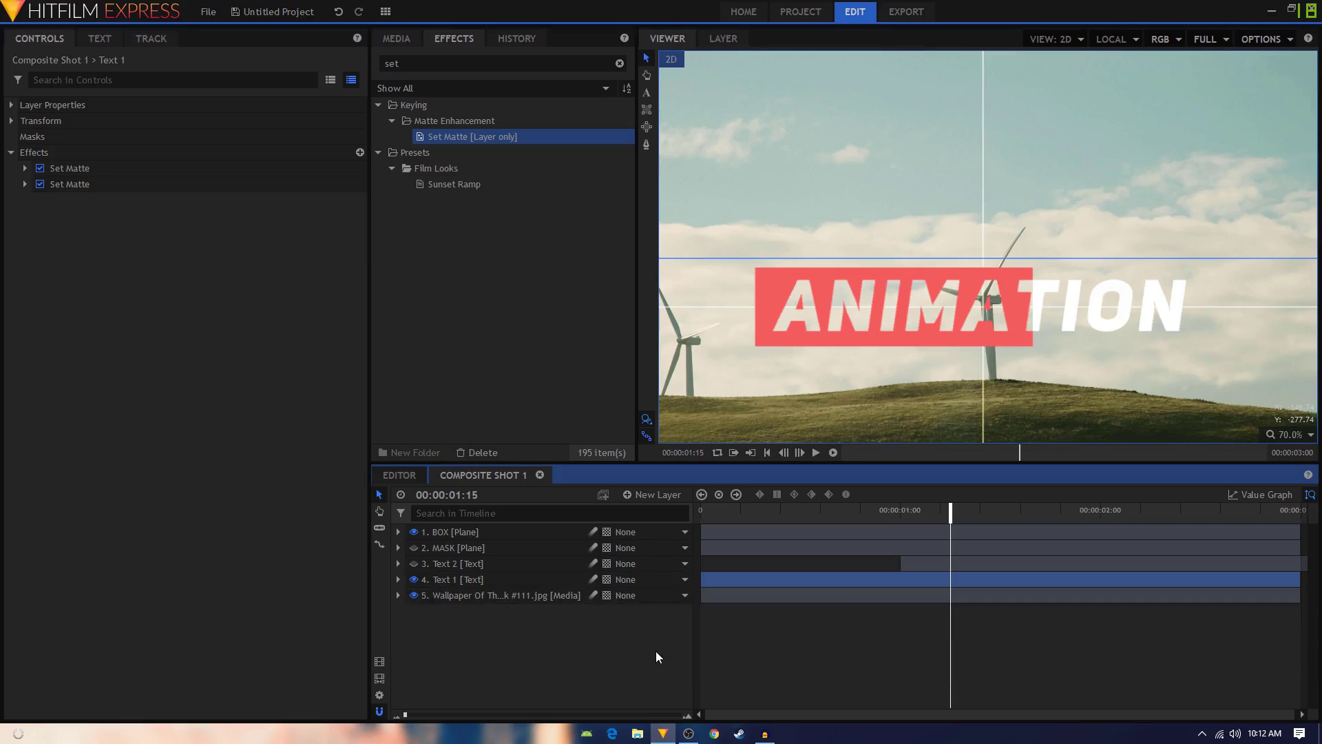
left_click_drag(727, 517, 891, 519)
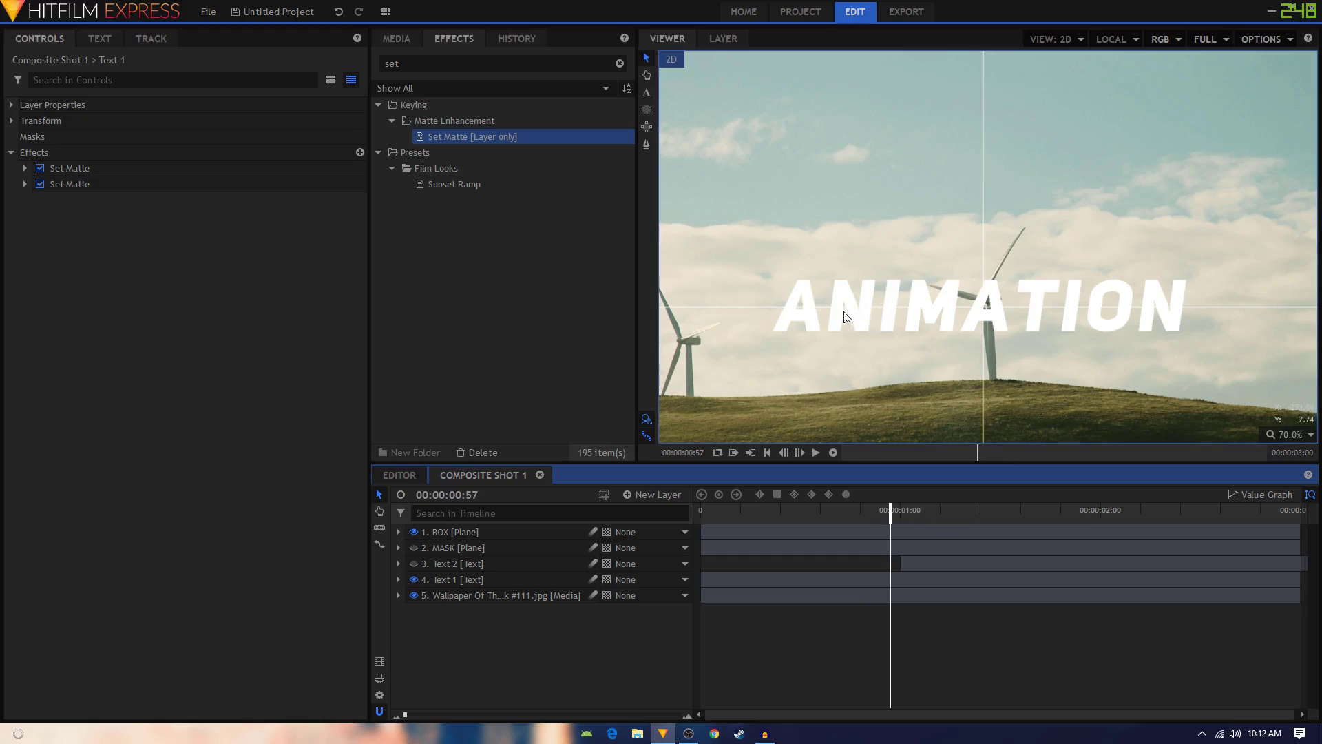
left_click_drag(889, 518, 923, 523)
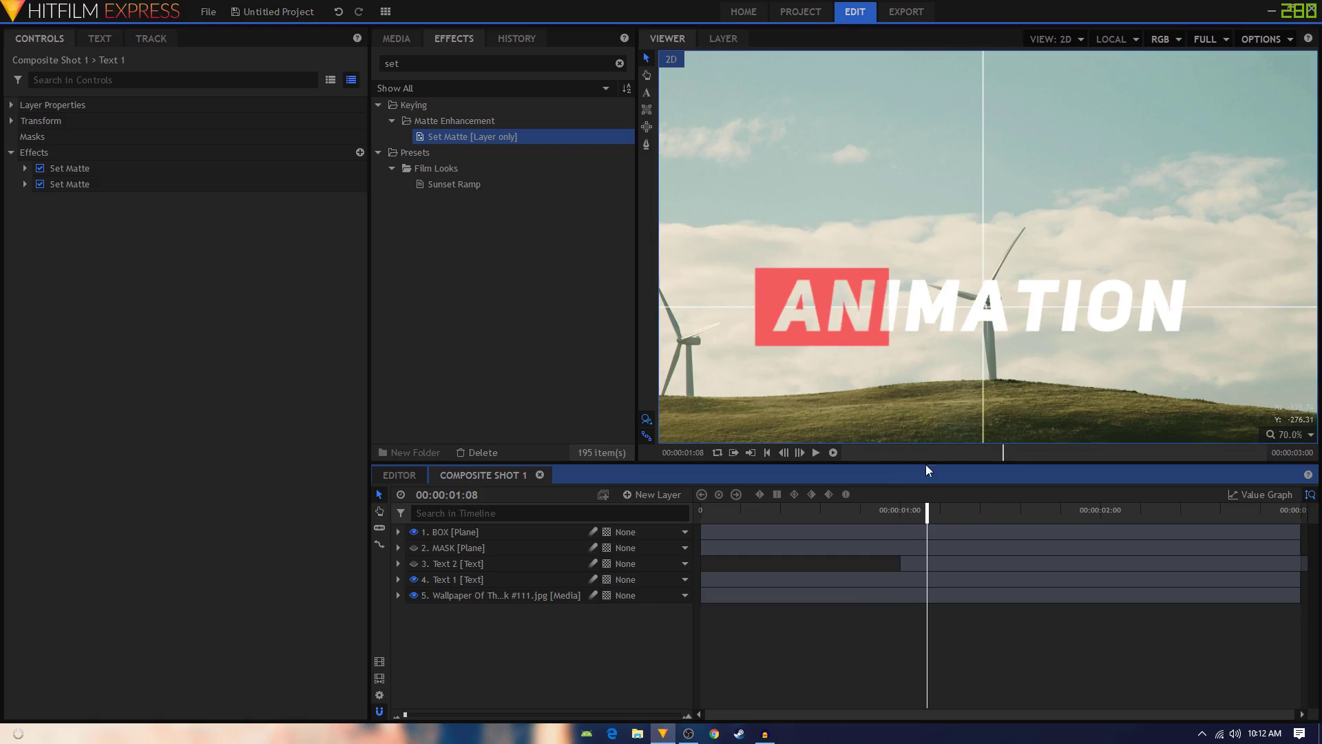
left_click_drag(927, 513, 1046, 517)
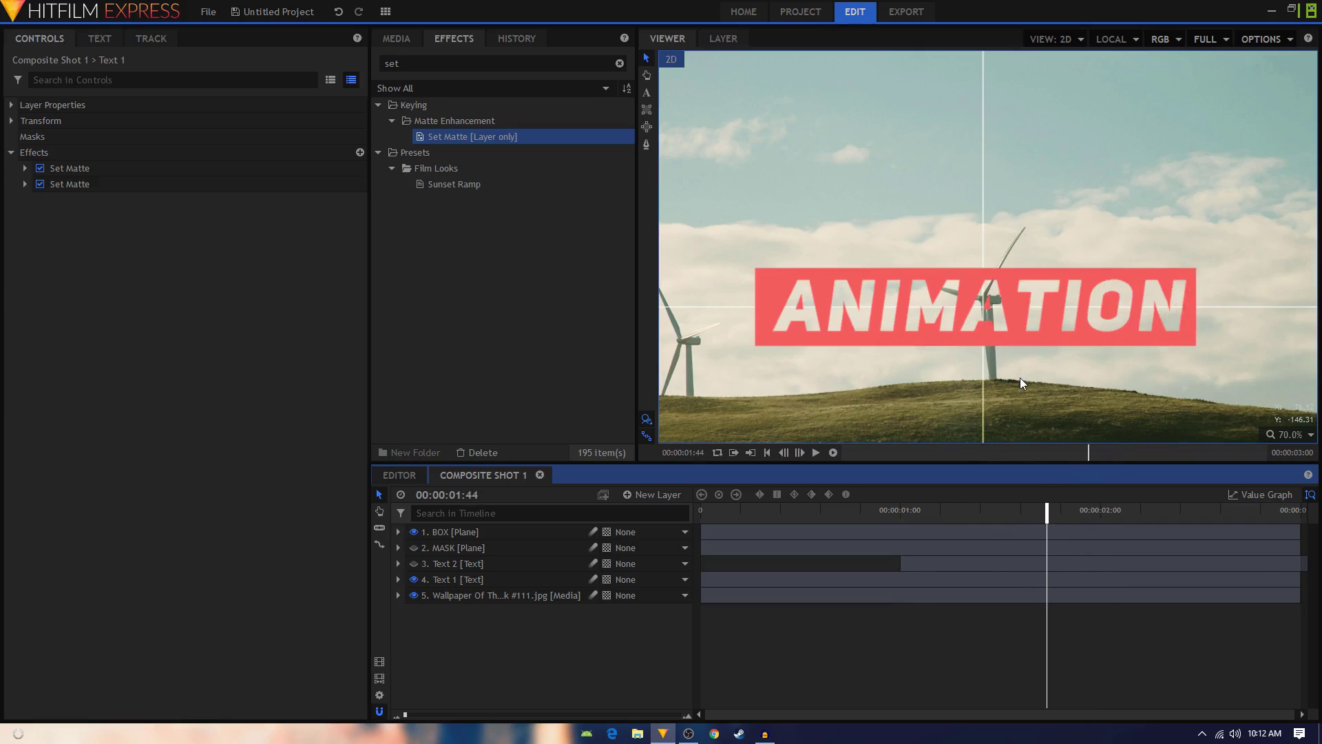
scroll(1019, 377, "down", 3)
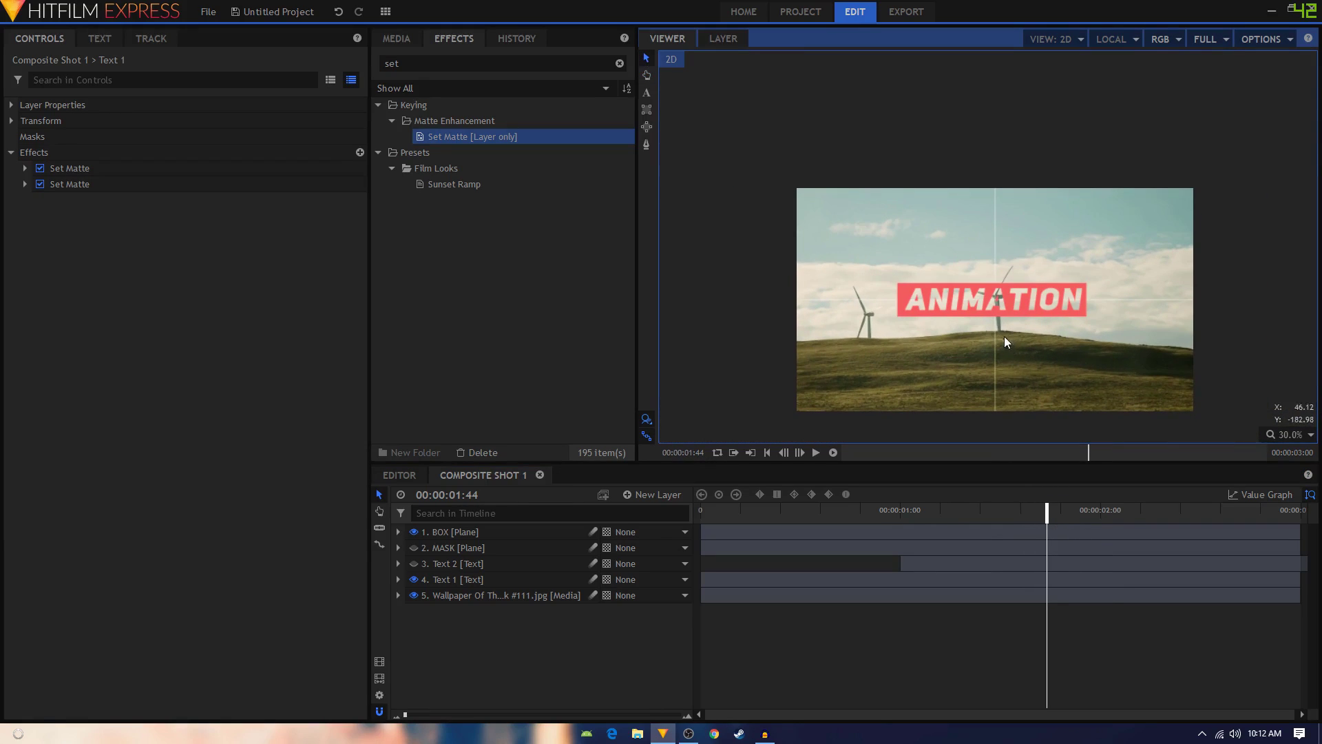
scroll(1002, 312, "up", 2)
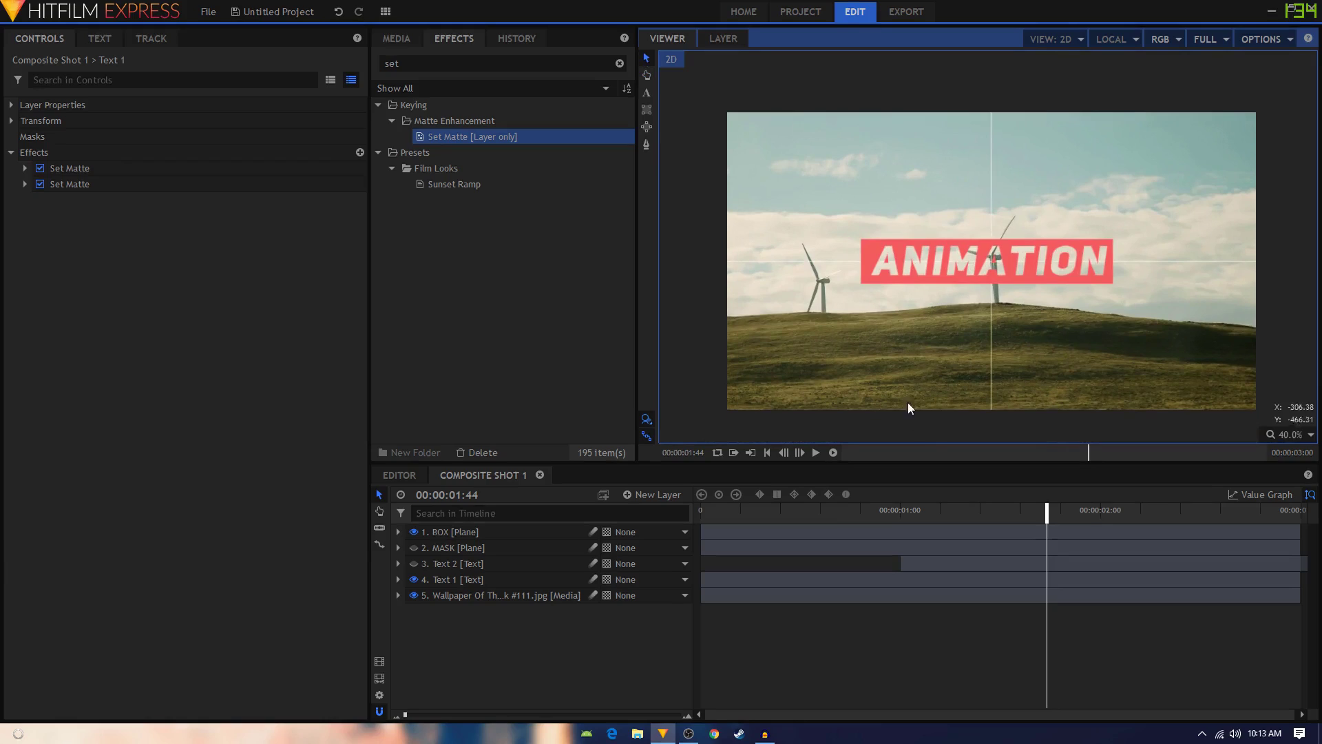
left_click(732, 513)
key("space")
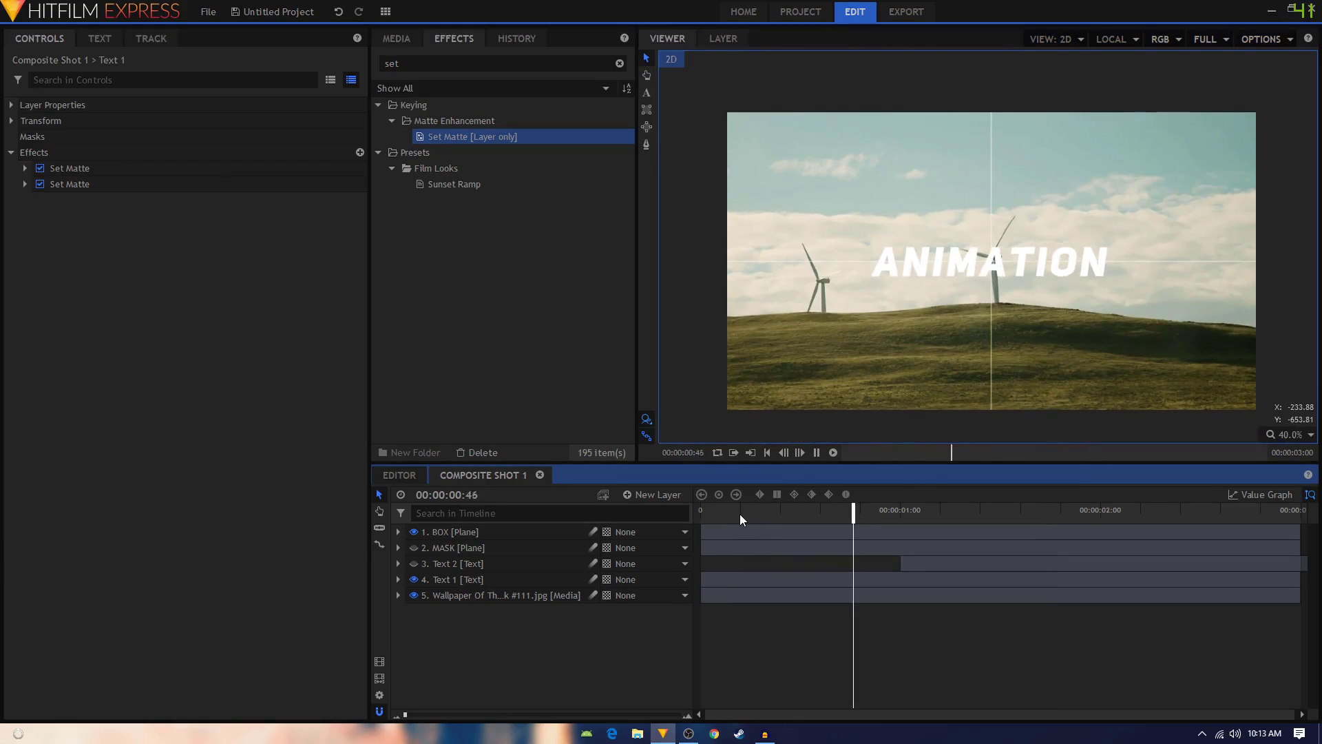
key("space")
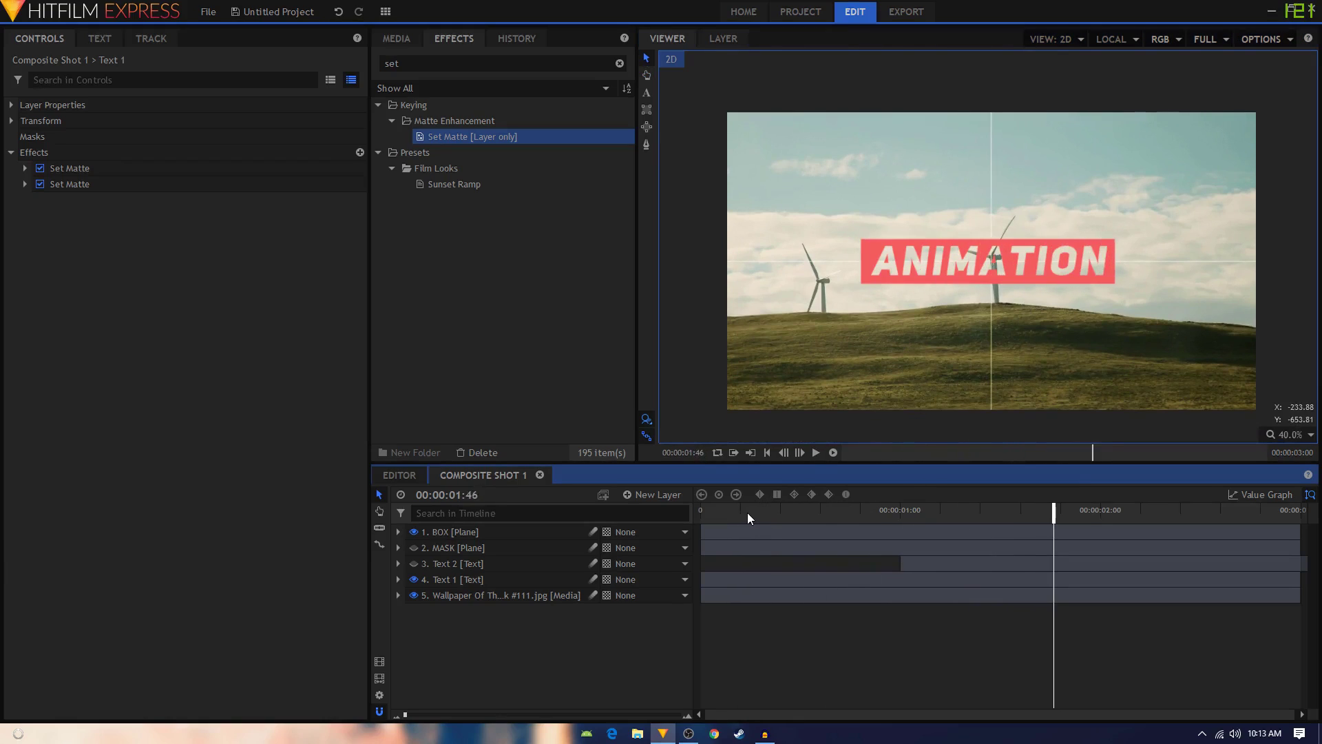
left_click(782, 510)
key("space")
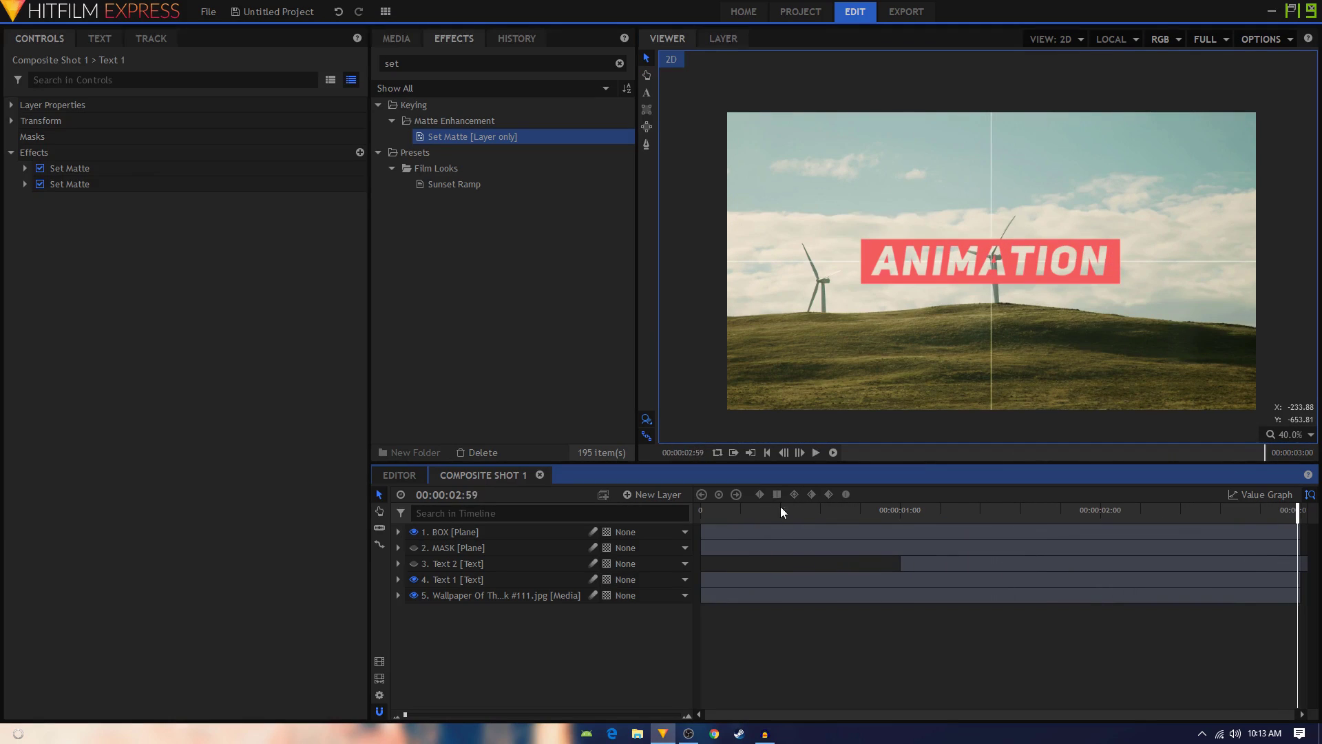
left_click(717, 453)
key("space")
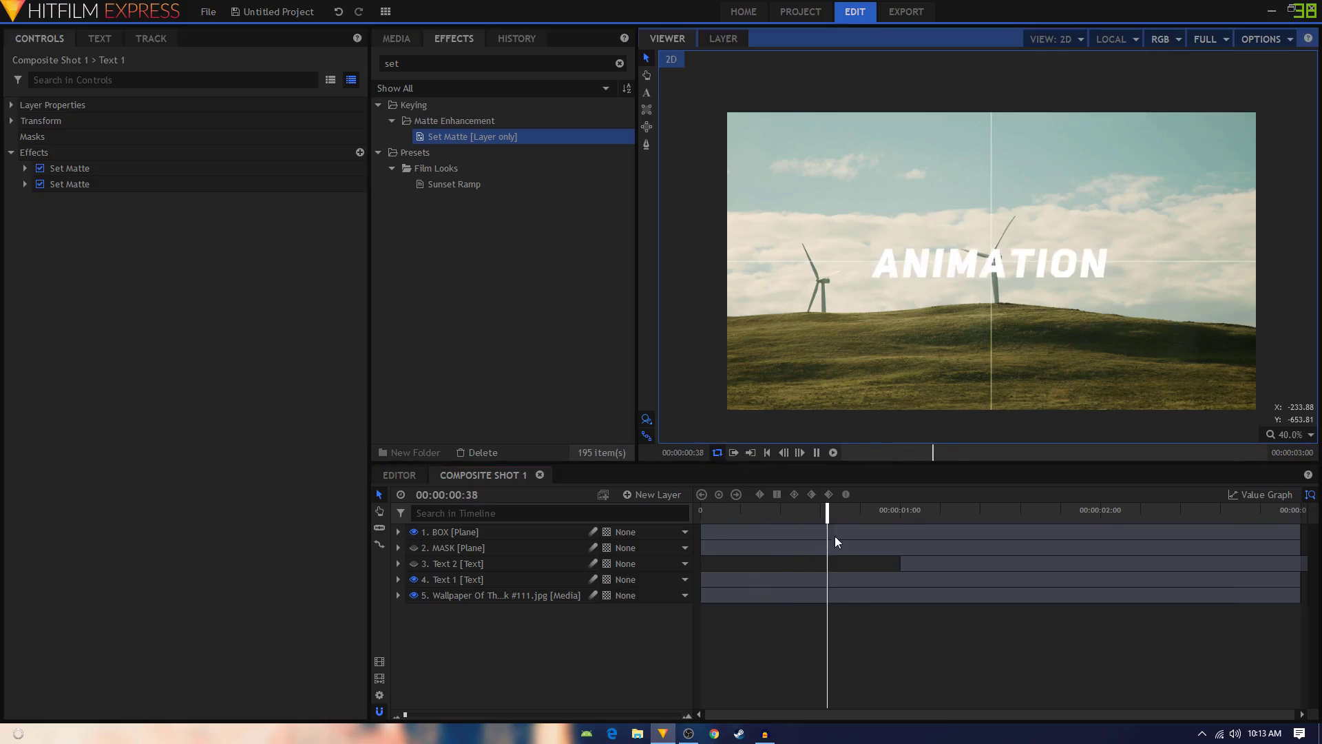